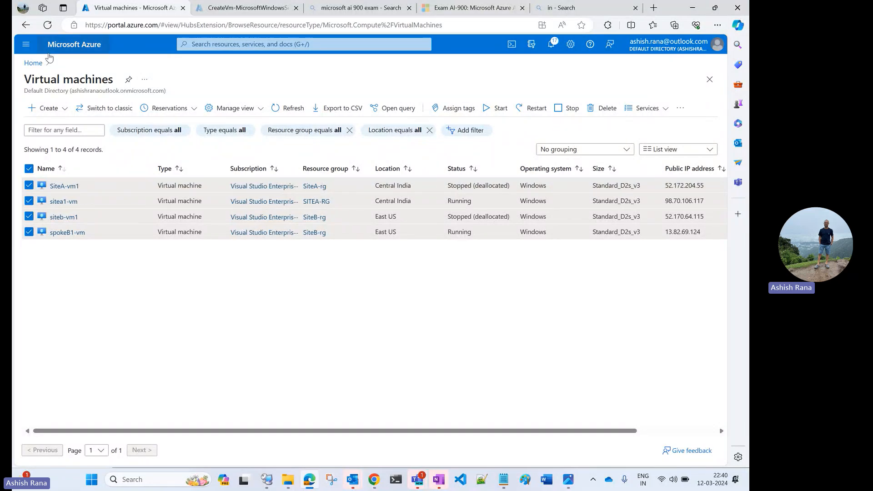
Step: Reload the virtual machines list from the portal home page and examine the vpn-connect.jpg network diagram
{"action": "left_click", "coordinate": [33, 62]}
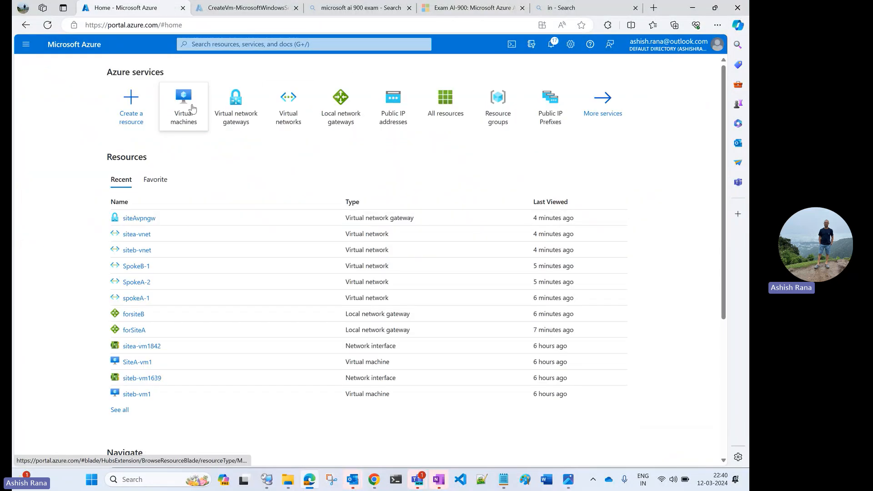
{"action": "left_click", "coordinate": [192, 108]}
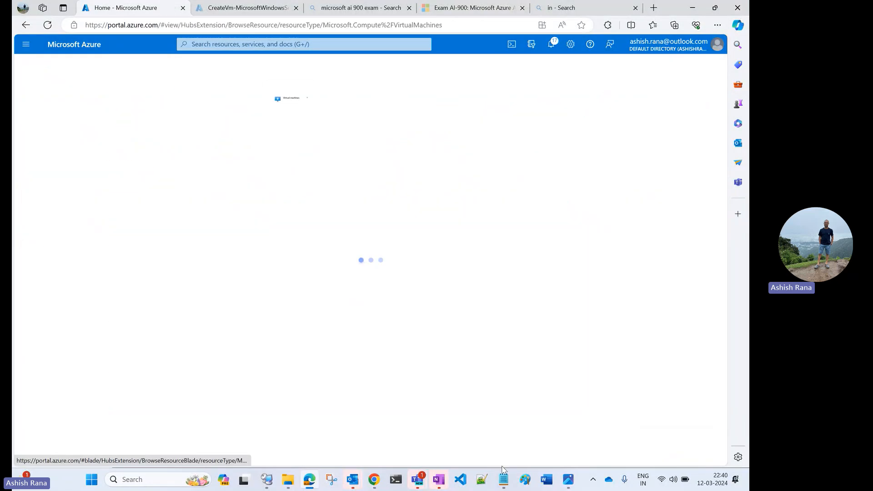
{"action": "left_click", "coordinate": [569, 479]}
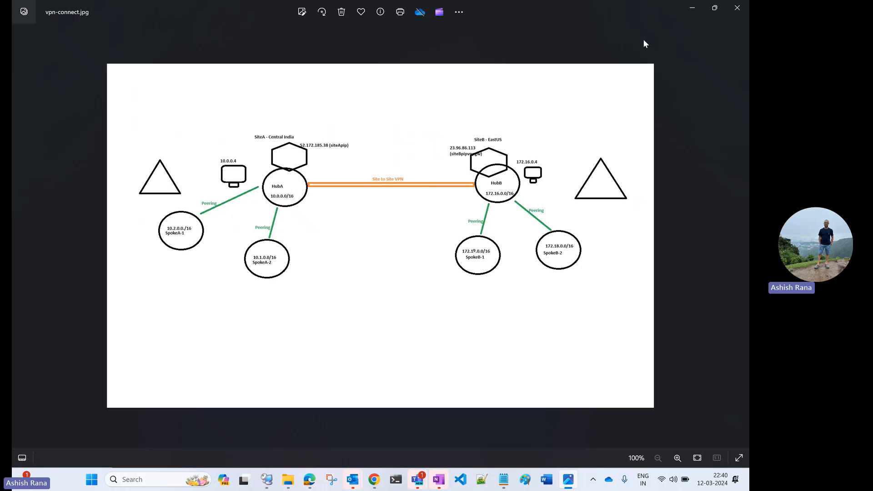
{"action": "left_click", "coordinate": [688, 17]}
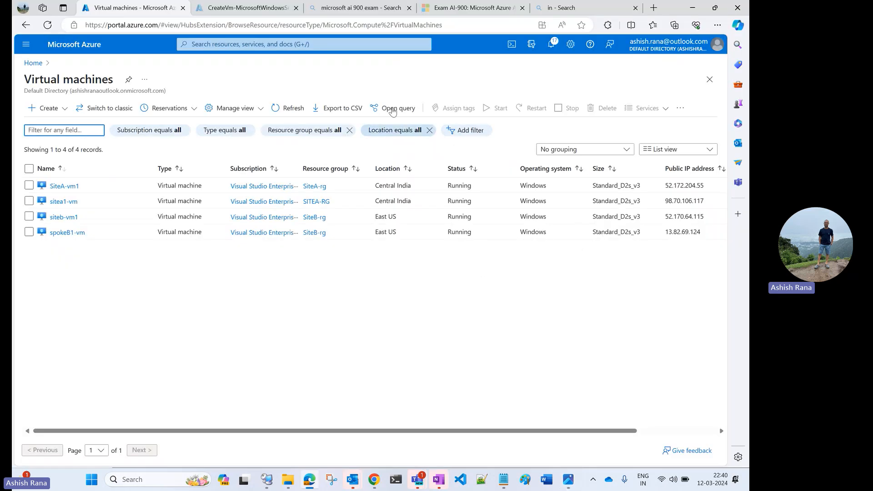
Step: Select SiteA-vm1 and siteb-vm1 in the virtual machines list and check the two hub networks in the diagram
{"action": "left_click", "coordinate": [29, 186]}
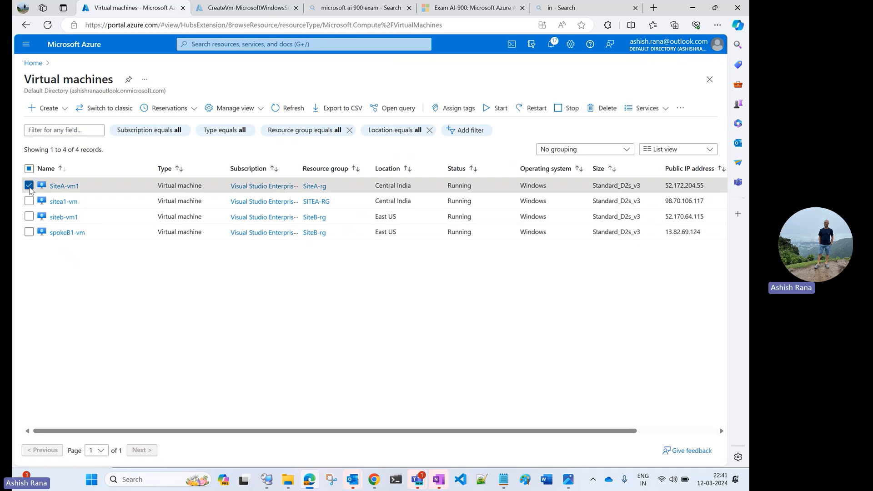
{"action": "left_click", "coordinate": [28, 216]}
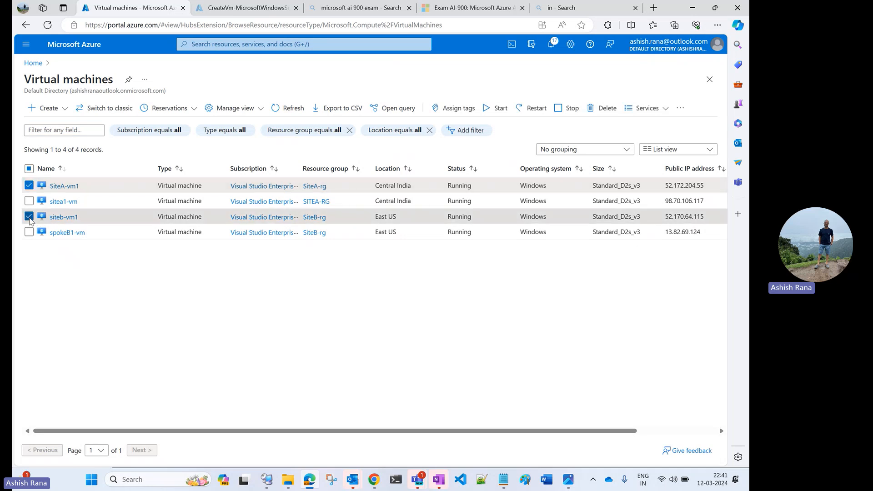
{"action": "left_click", "coordinate": [567, 479]}
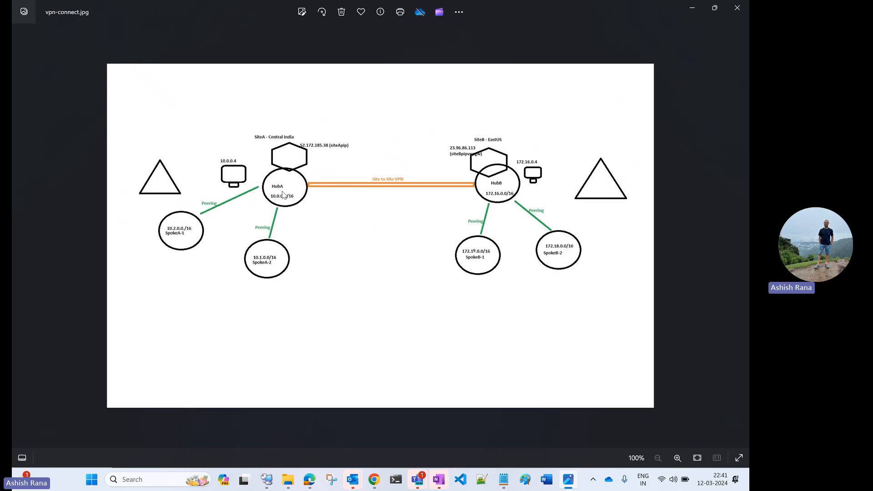
{"action": "left_click", "coordinate": [691, 10]}
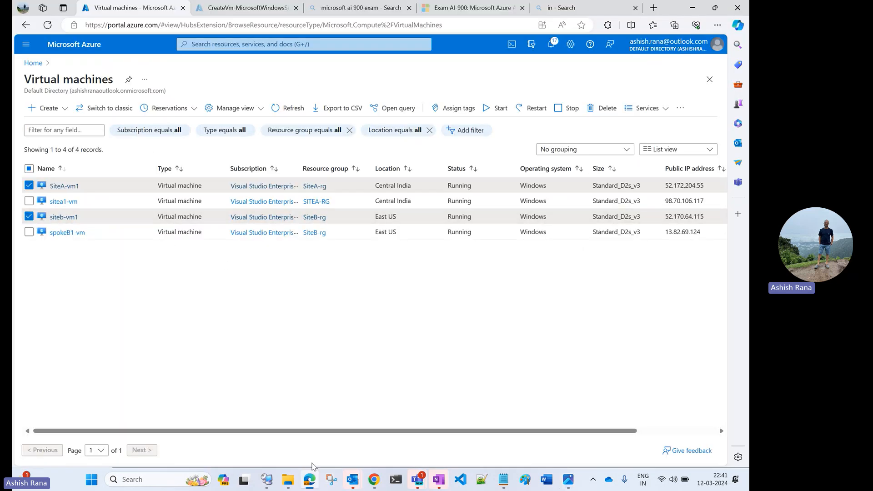
Step: Switch to Remote Desktop Connection Manager, connect to SiteA-vm and SiteB-vm, and check their addresses in the network diagram
{"action": "left_click", "coordinate": [266, 479]}
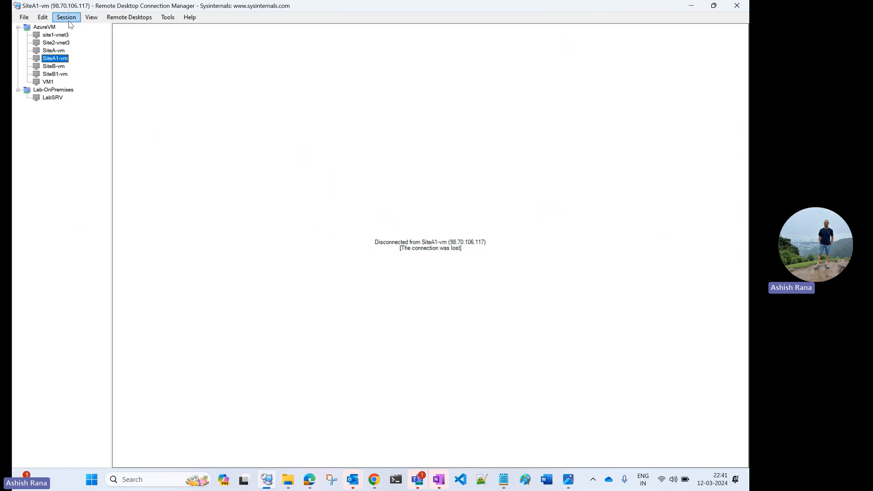
{"action": "double_click", "coordinate": [59, 51]}
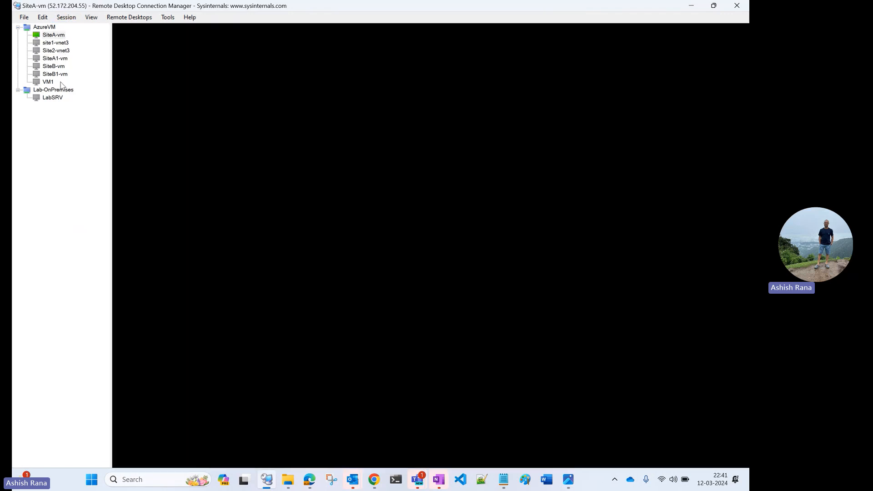
{"action": "double_click", "coordinate": [55, 66]}
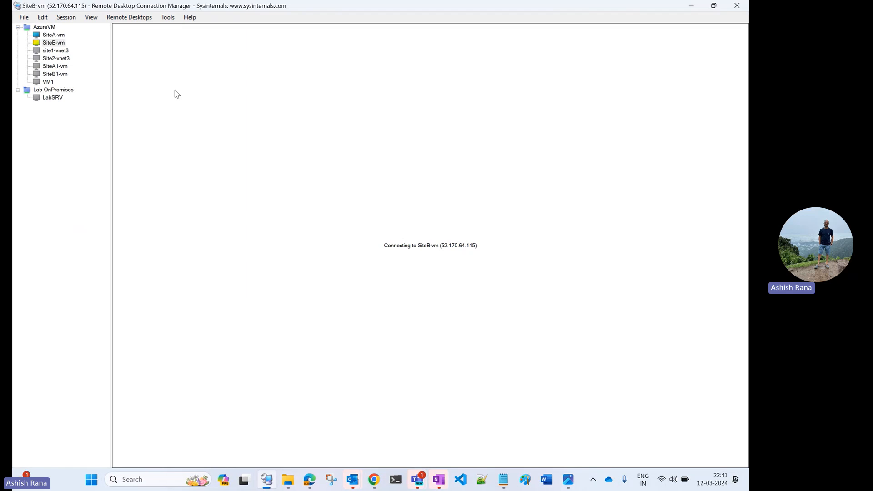
{"action": "left_click", "coordinate": [568, 482]}
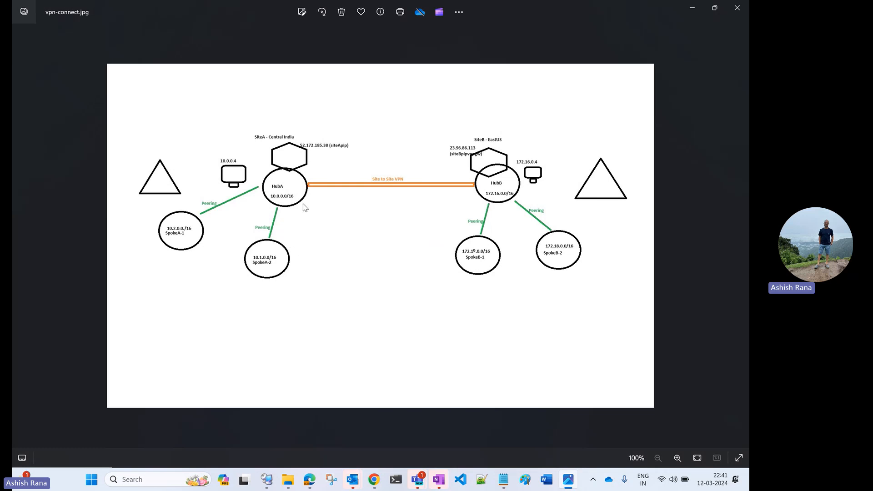
{"action": "left_click", "coordinate": [692, 8]}
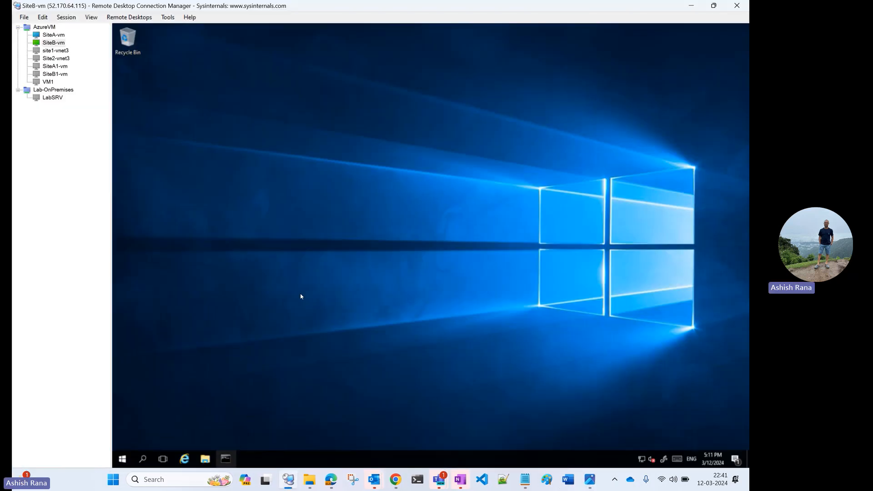
Step: Ping 10.0.0.4 from the command prompt on SiteB-vm and move the console window toward the desktop's upper-left corner
{"action": "left_click", "coordinate": [315, 240]}
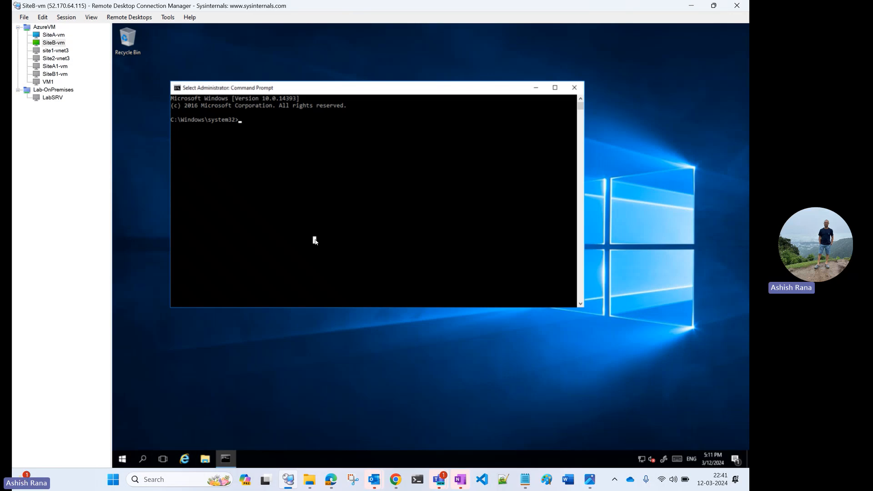
{"action": "type", "text": "ping 10"}
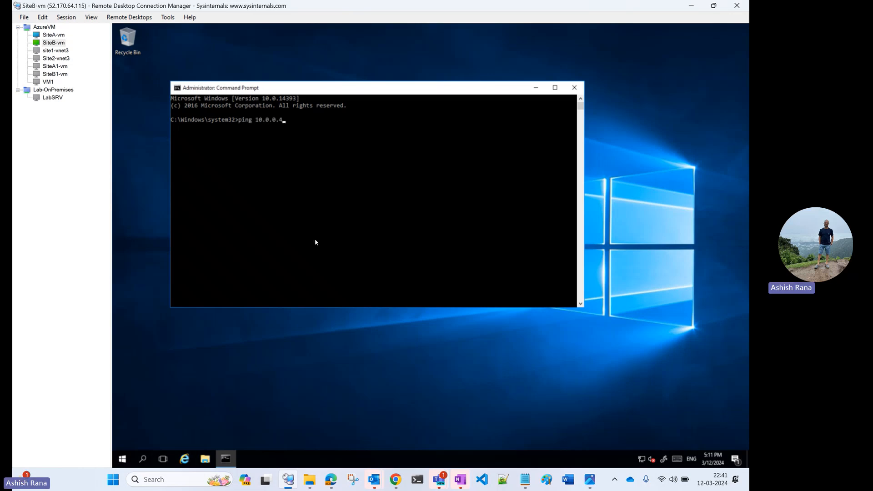
{"action": "type", "text": ".0.0.4"}
{"action": "key", "text": "Return"}
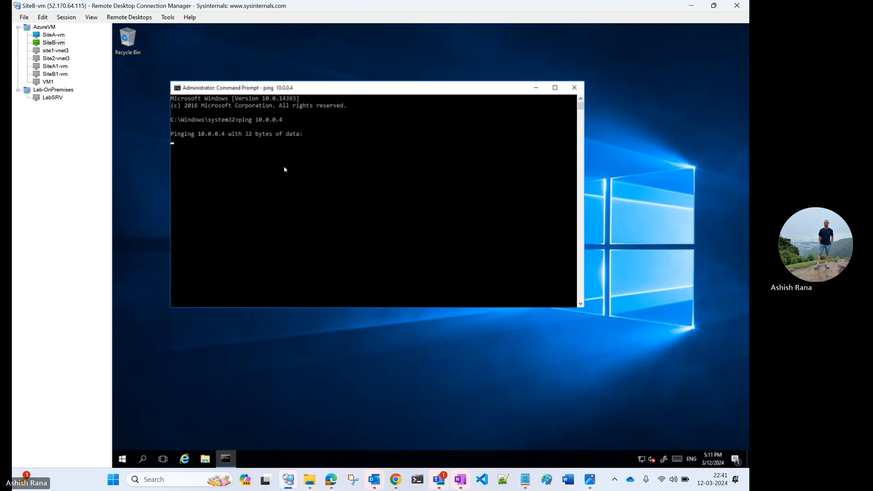
{"action": "left_click", "coordinate": [311, 183]}
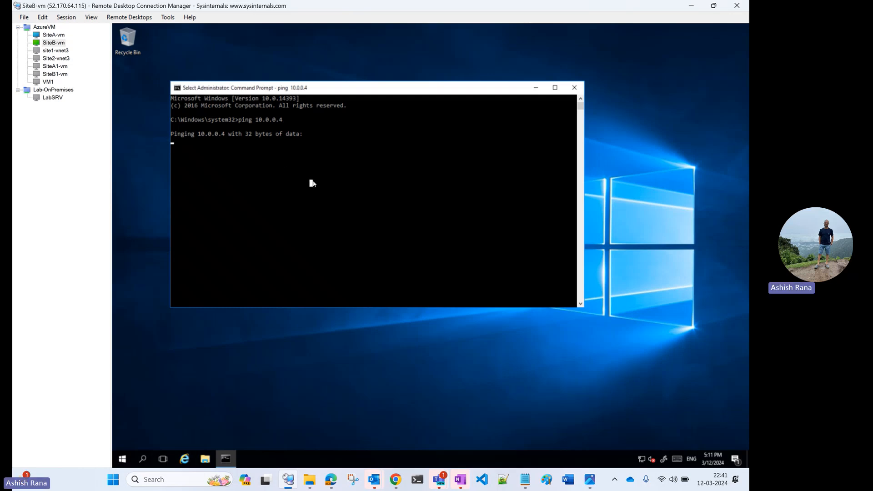
{"action": "left_click", "coordinate": [338, 185]}
{"action": "left_click_drag", "start_coordinate": [378, 91], "coordinate": [325, 64]}
Step: Switch to the SiteA-vm session and ping 172.16.0.4 from its command prompt
{"action": "left_click", "coordinate": [53, 37]}
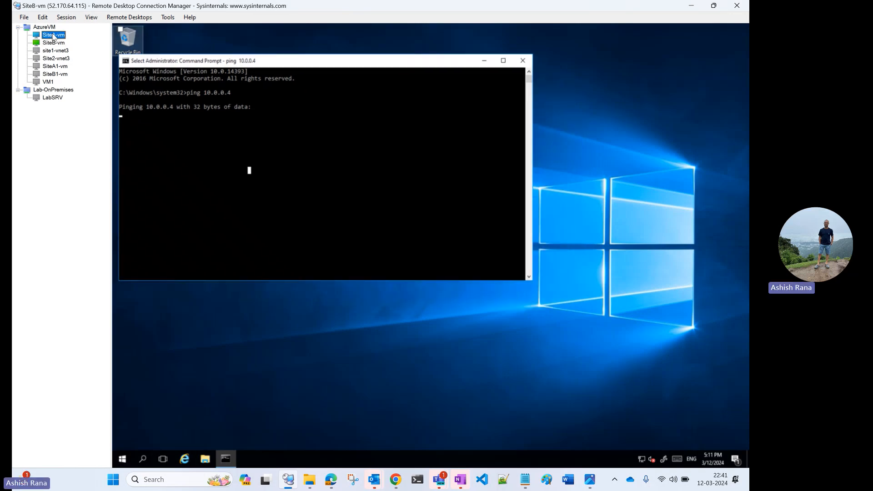
{"action": "left_click", "coordinate": [226, 460]}
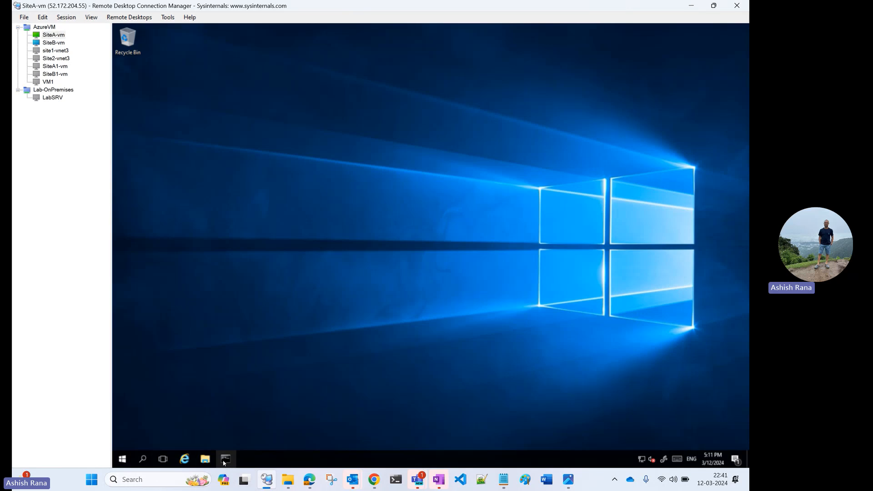
{"action": "left_click", "coordinate": [312, 177]}
{"action": "type", "text": "ping"}
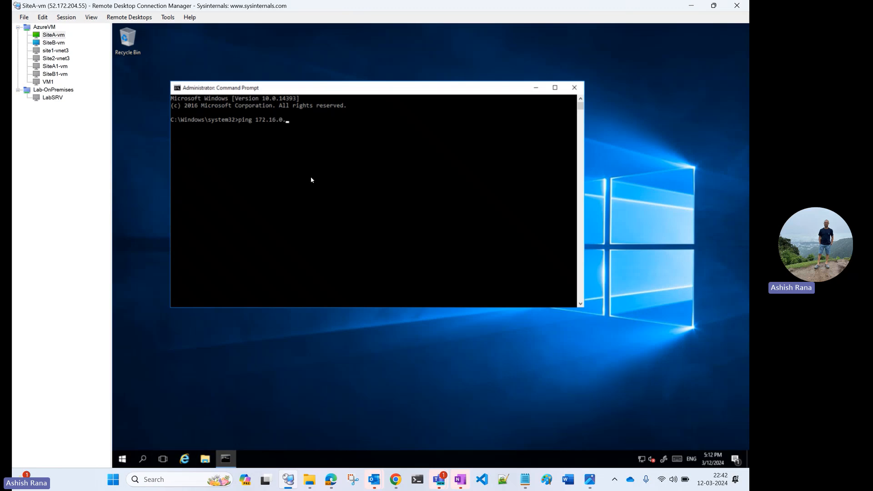
{"action": "type", "text": "172.16.0.4"}
{"action": "key", "text": "Return"}
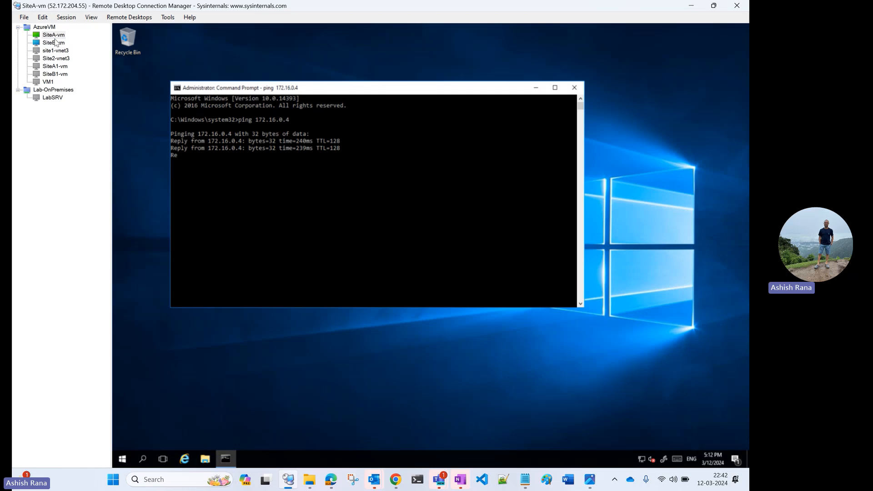
Step: Resume the paused ping on SiteB-vm and review the ping output on SiteA-vm
{"action": "left_click", "coordinate": [57, 36]}
{"action": "left_click", "coordinate": [54, 42]}
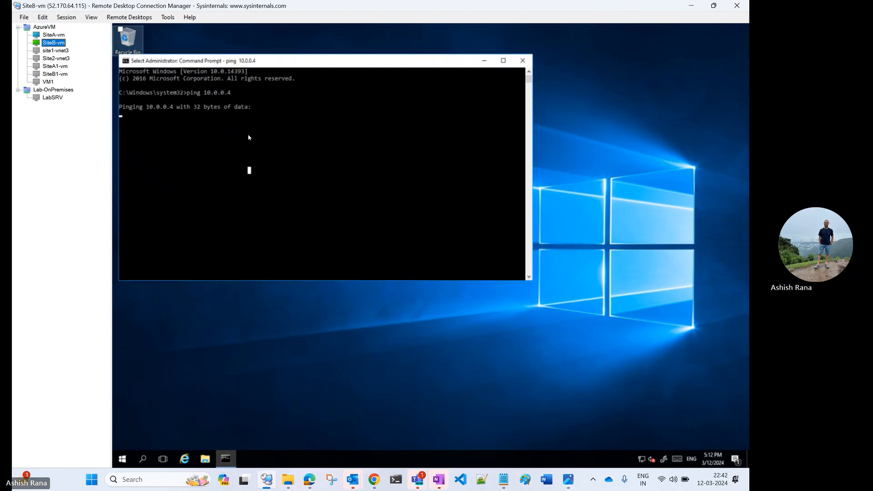
{"action": "left_click", "coordinate": [283, 136]}
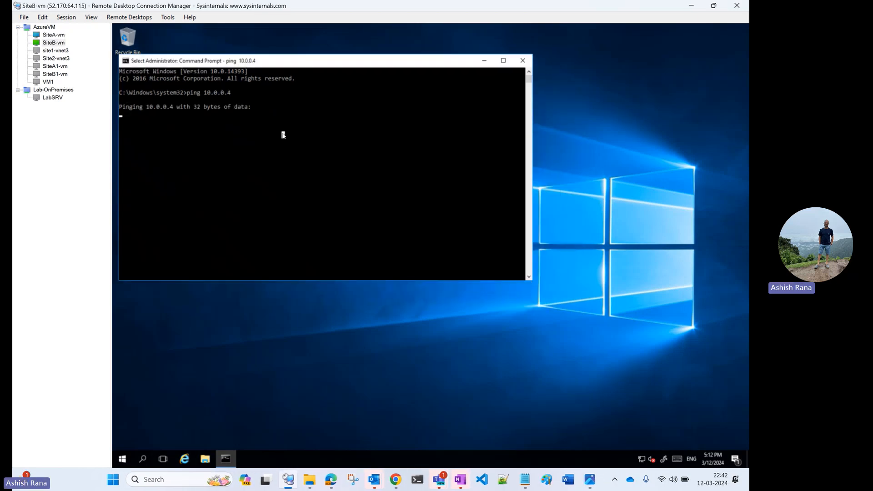
{"action": "right_click", "coordinate": [283, 135]}
{"action": "left_click", "coordinate": [52, 35]}
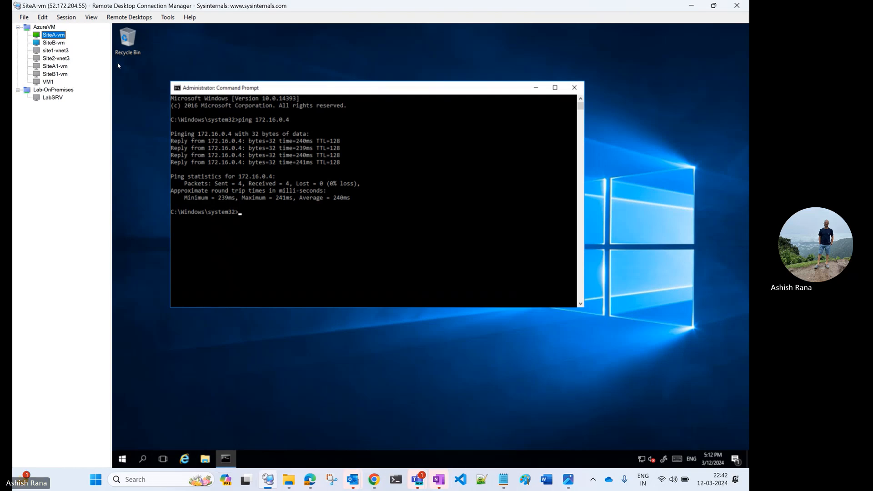
Step: Repeat the ping to 10.0.0.4 from SiteB-vm
{"action": "left_click", "coordinate": [45, 43]}
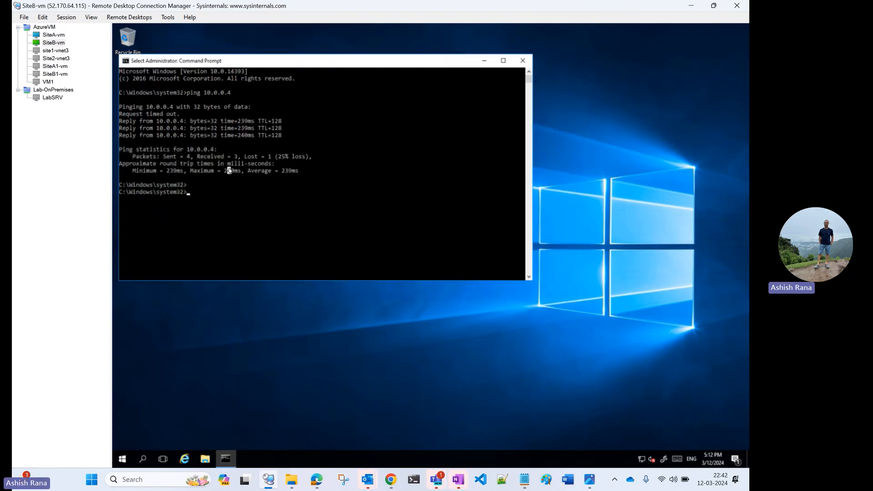
{"action": "key", "text": "Up"}
{"action": "key", "text": "Return"}
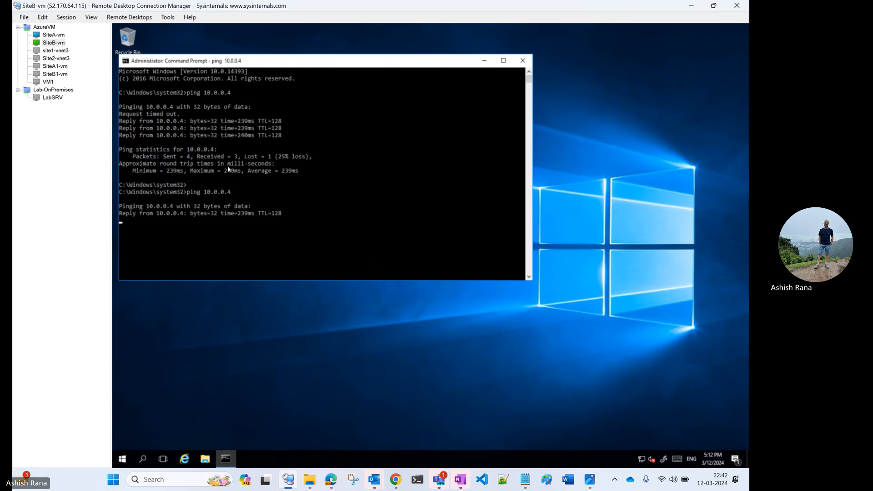
Step: Return to SiteA-vm and repeat the ping to 172.16.0.4
{"action": "left_click", "coordinate": [53, 34]}
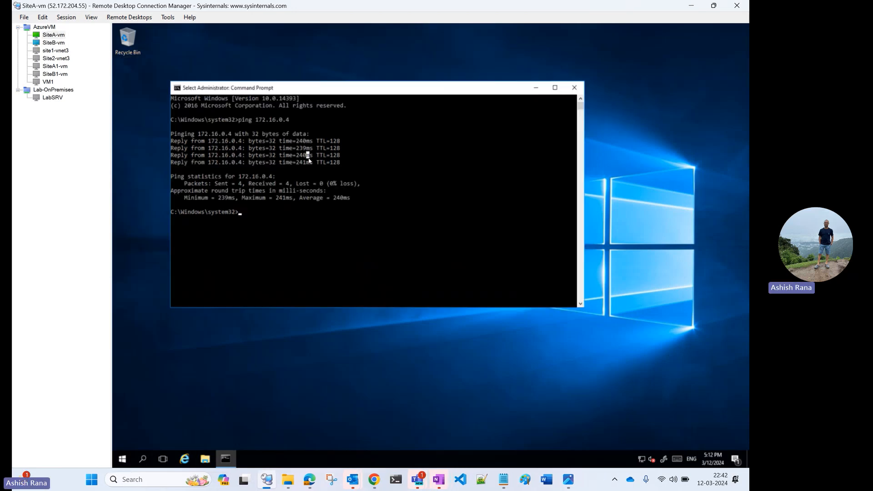
{"action": "key", "text": "Escape"}
{"action": "key", "text": "Up"}
{"action": "key", "text": "Return"}
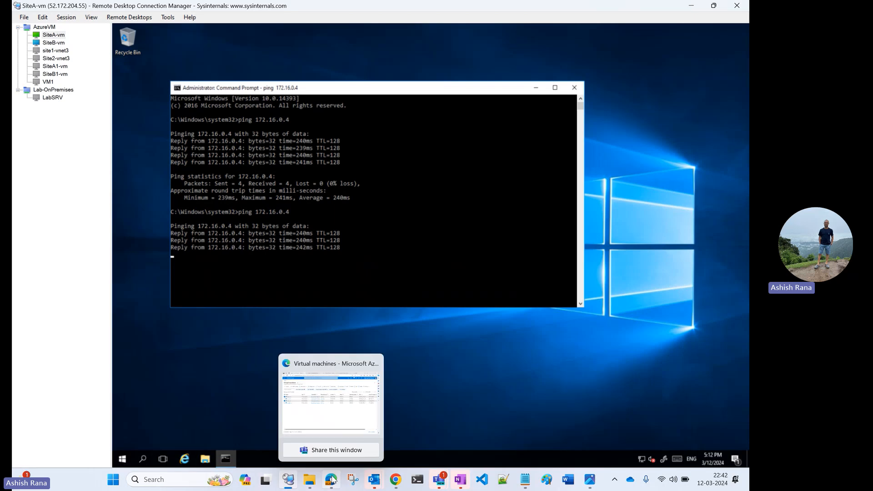
Step: Switch to the Azure portal in Edge and open the list of virtual network gateways from the home page
{"action": "left_click", "coordinate": [389, 411]}
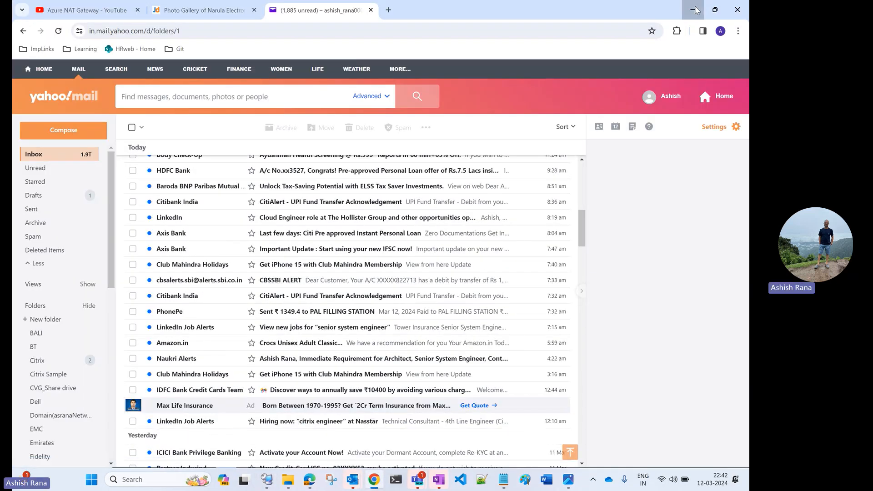
{"action": "key", "text": "alt+Tab"}
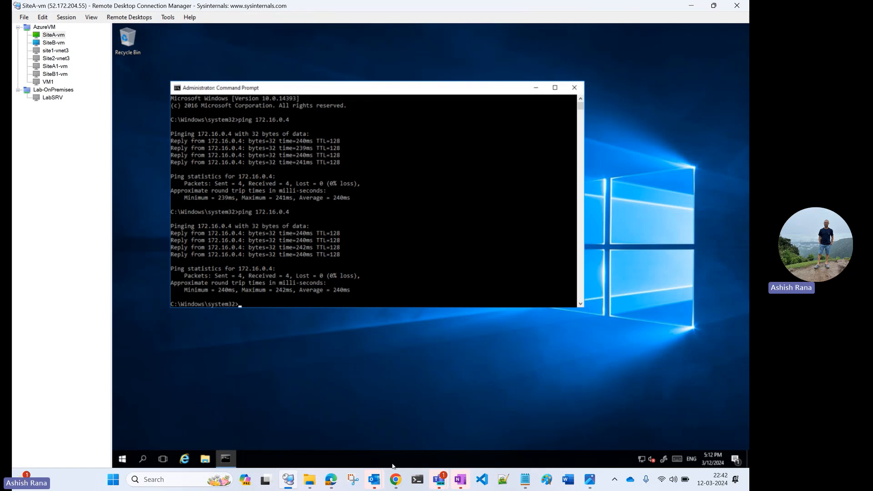
{"action": "left_click", "coordinate": [331, 478]}
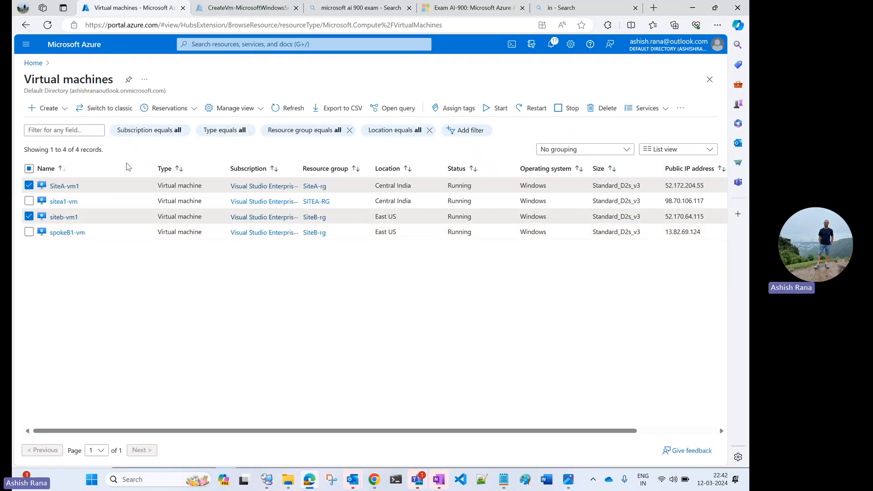
{"action": "left_click", "coordinate": [34, 64]}
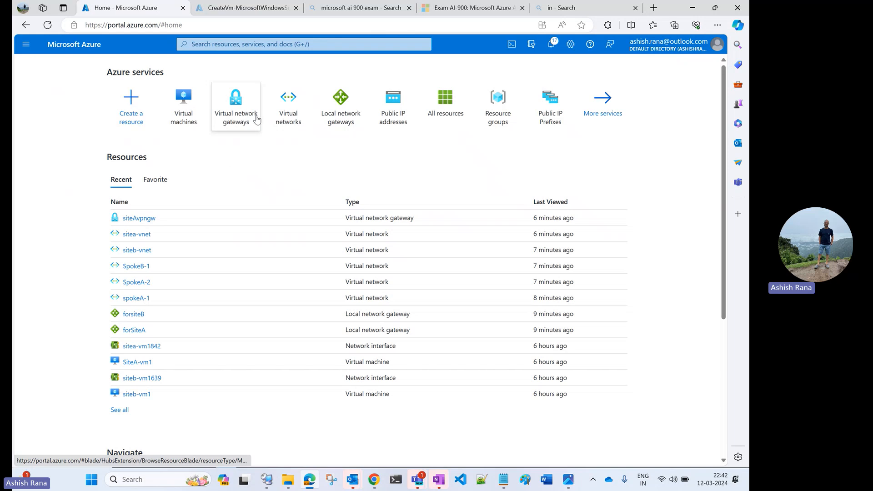
{"action": "left_click", "coordinate": [244, 117]}
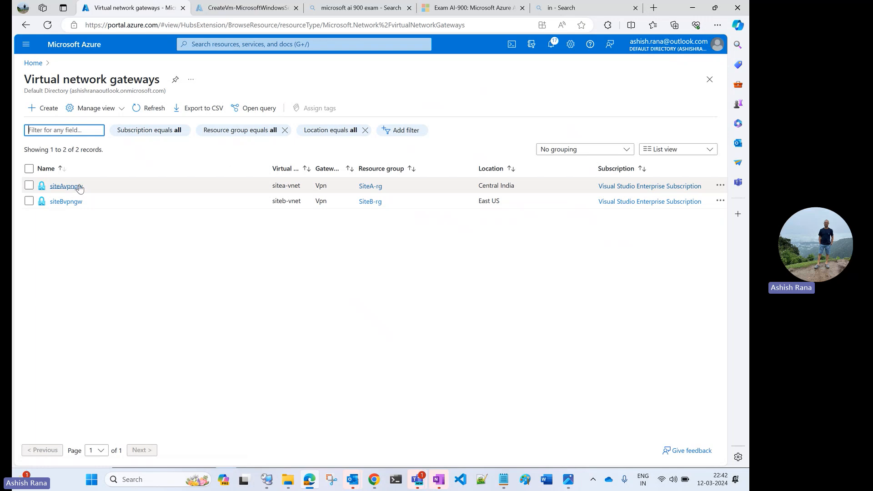
Step: Start creating a virtual network gateway and enter sdfd as its name
{"action": "left_click", "coordinate": [53, 110]}
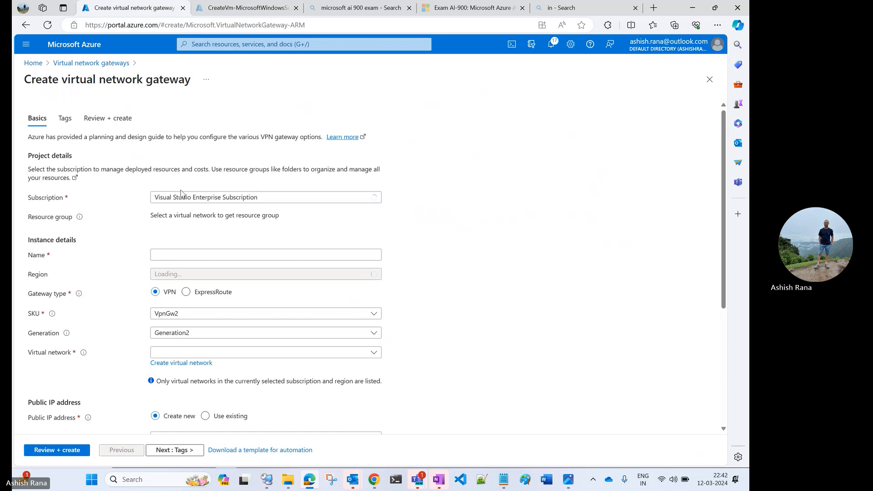
{"action": "left_click", "coordinate": [190, 253]}
{"action": "type", "text": "sdfd"}
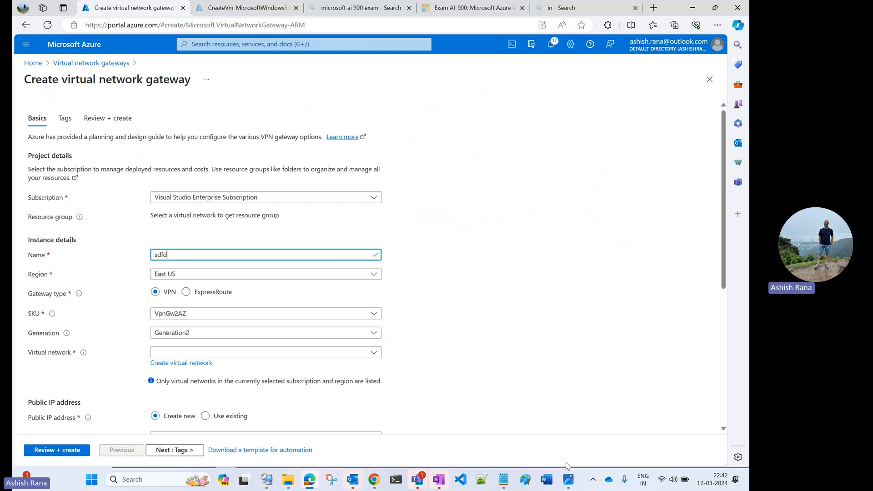
Step: Check the vpn-connect.jpg network diagram, and set the new gateway's SKU to VpnGw1
{"action": "left_click", "coordinate": [568, 479]}
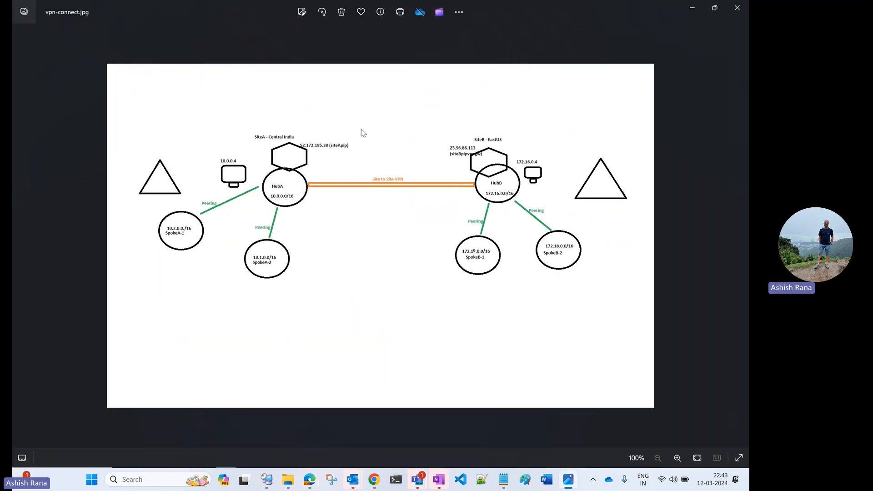
{"action": "left_click", "coordinate": [692, 10]}
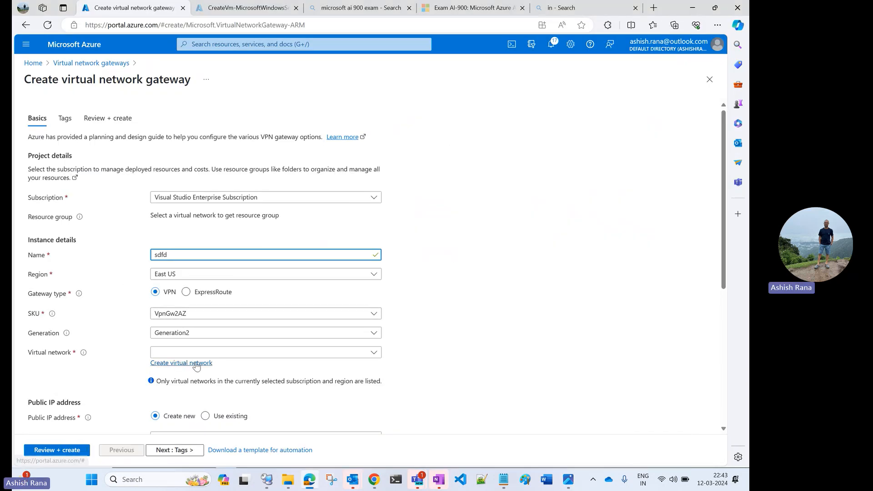
{"action": "left_click", "coordinate": [209, 314]}
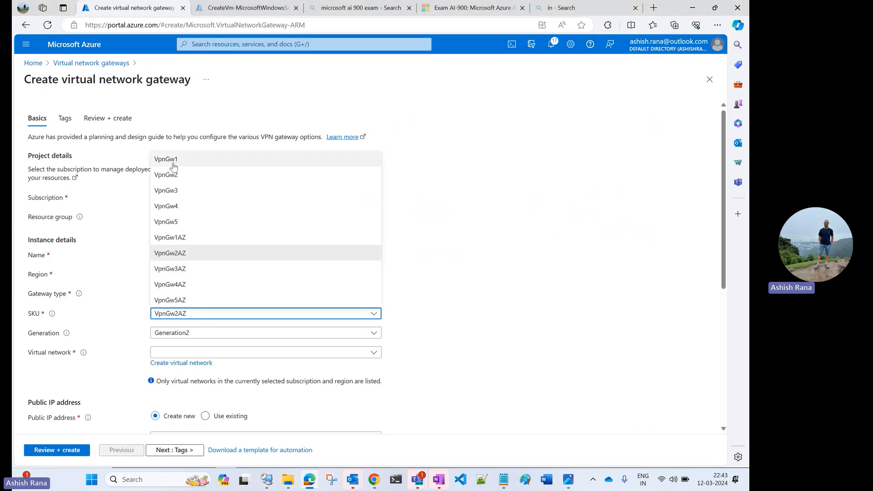
{"action": "left_click", "coordinate": [173, 166]}
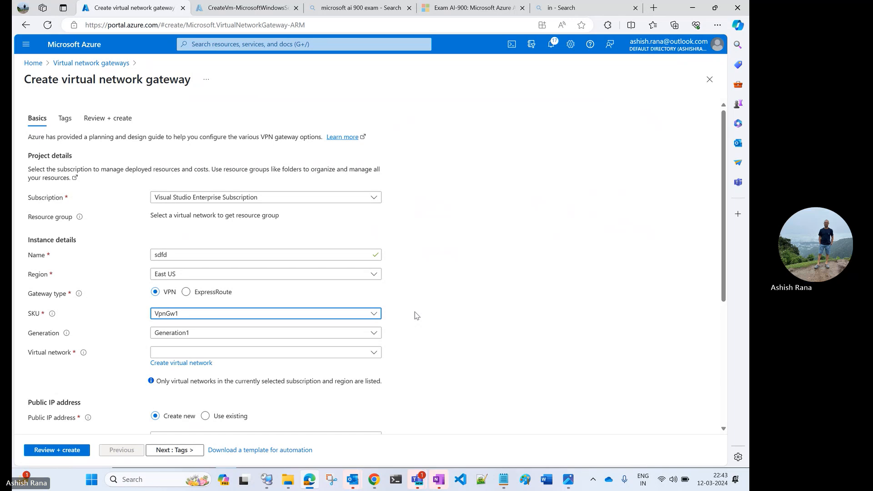
Step: Select siteb-vnet as the virtual network for the new gateway
{"action": "scroll", "coordinate": [415, 315], "scroll_direction": "down", "scroll_amount": 2}
{"action": "left_click", "coordinate": [268, 291]}
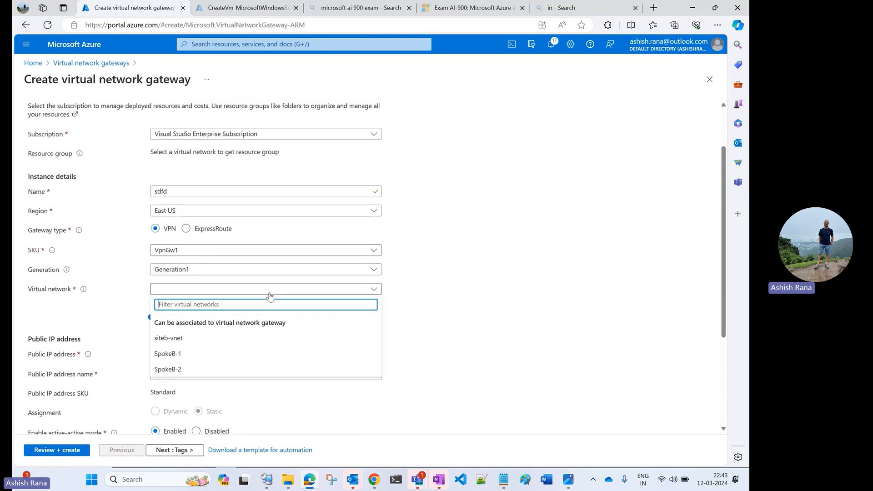
{"action": "left_click", "coordinate": [190, 338]}
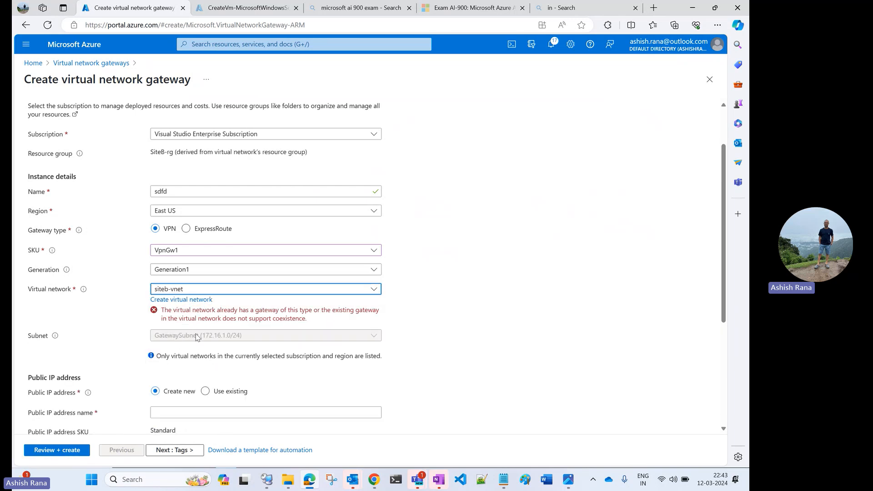
{"action": "left_click", "coordinate": [215, 290]}
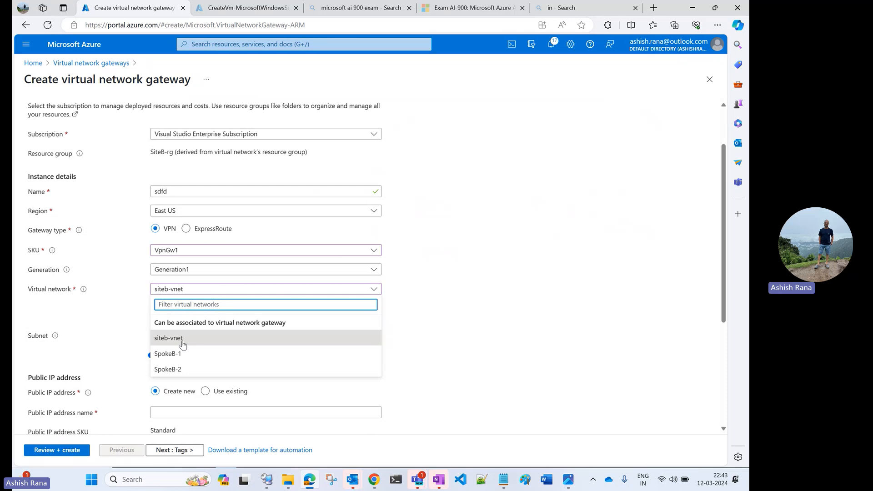
{"action": "left_click", "coordinate": [480, 235]}
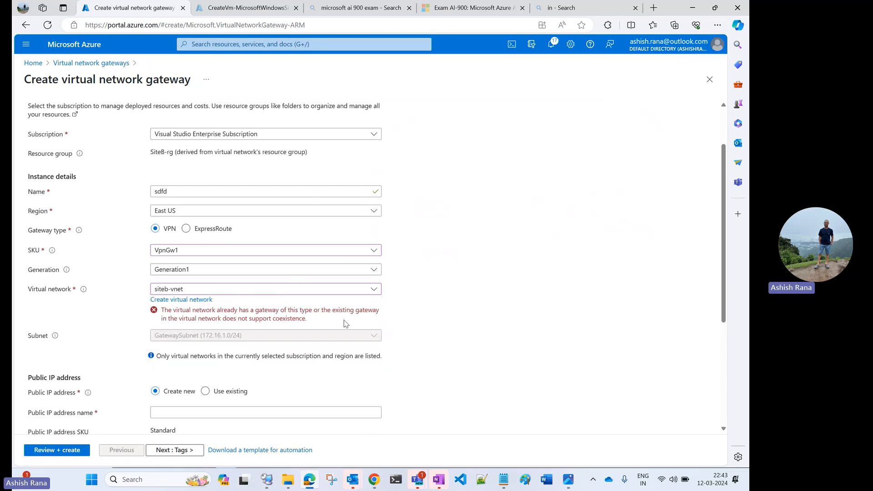
Step: Look through the gateway's public IP and tag settings, and return to the virtual network gateways list without creating it
{"action": "scroll", "coordinate": [346, 323], "scroll_direction": "down", "scroll_amount": 1}
{"action": "scroll", "coordinate": [345, 324], "scroll_direction": "down", "scroll_amount": 1}
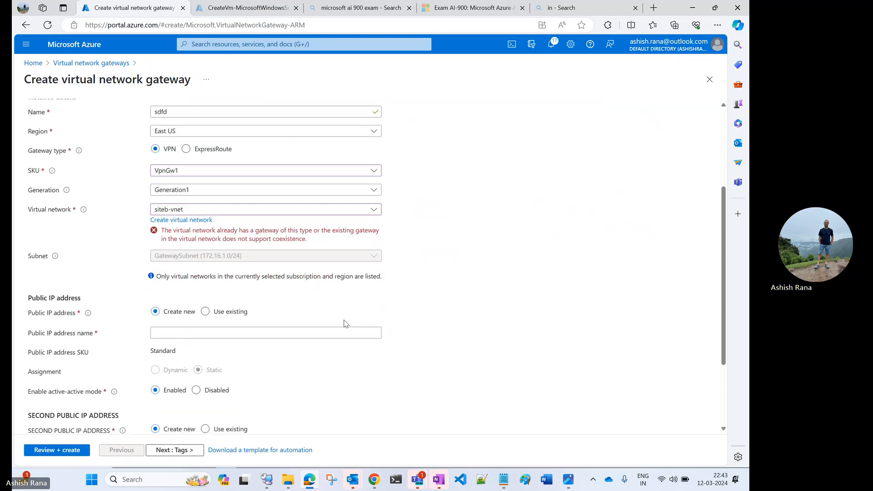
{"action": "left_click", "coordinate": [172, 330]}
{"action": "scroll", "coordinate": [172, 329], "scroll_direction": "down", "scroll_amount": 3}
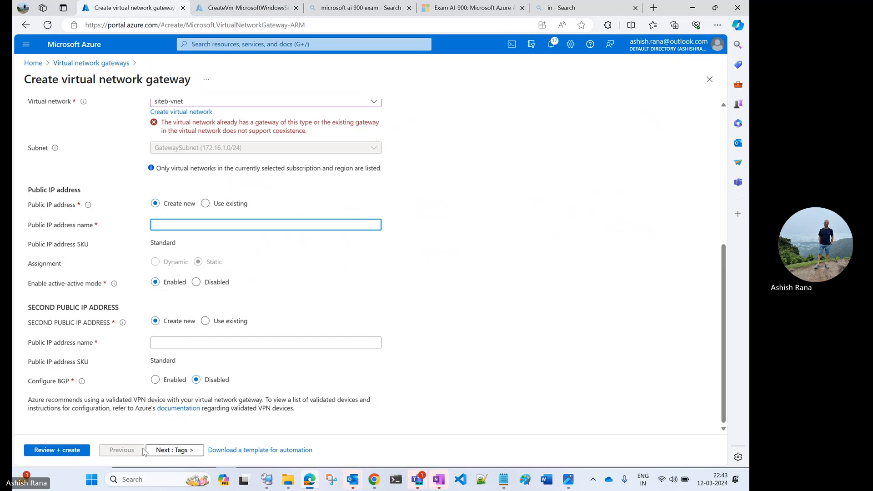
{"action": "left_click", "coordinate": [163, 451]}
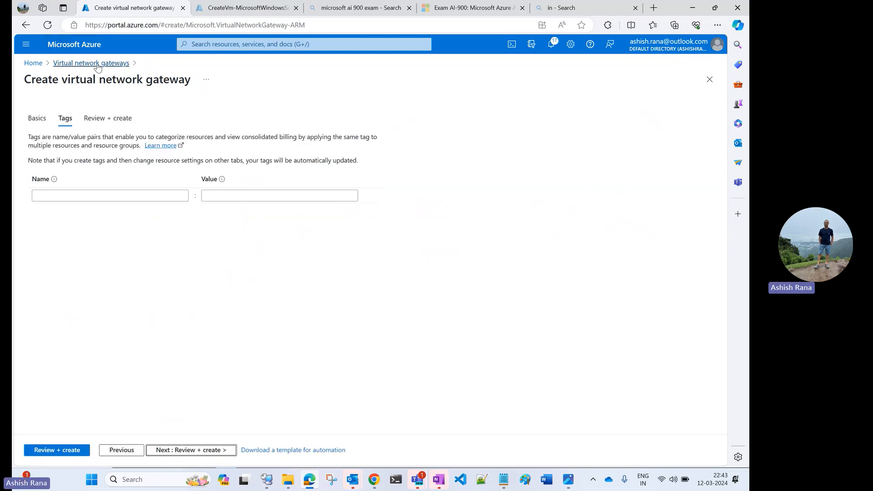
{"action": "left_click", "coordinate": [48, 63]}
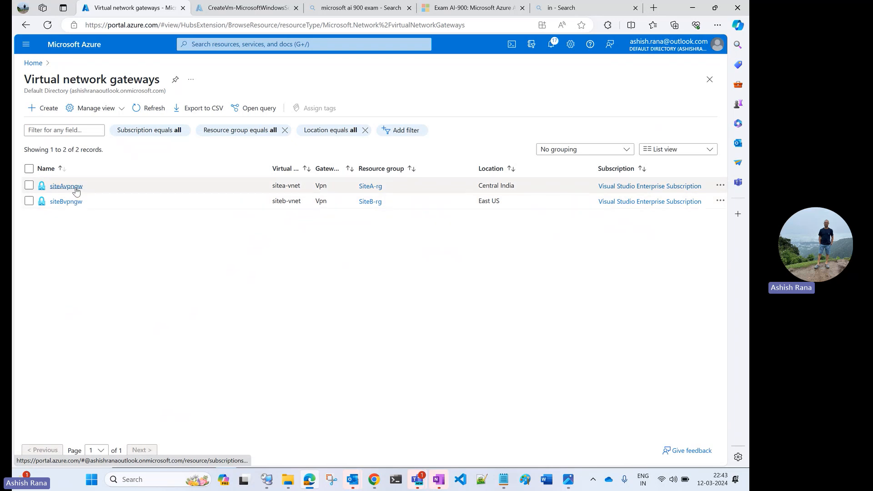
Step: Open the list of local network gateways from the home page and view the forSiteA gateway
{"action": "left_click", "coordinate": [33, 62]}
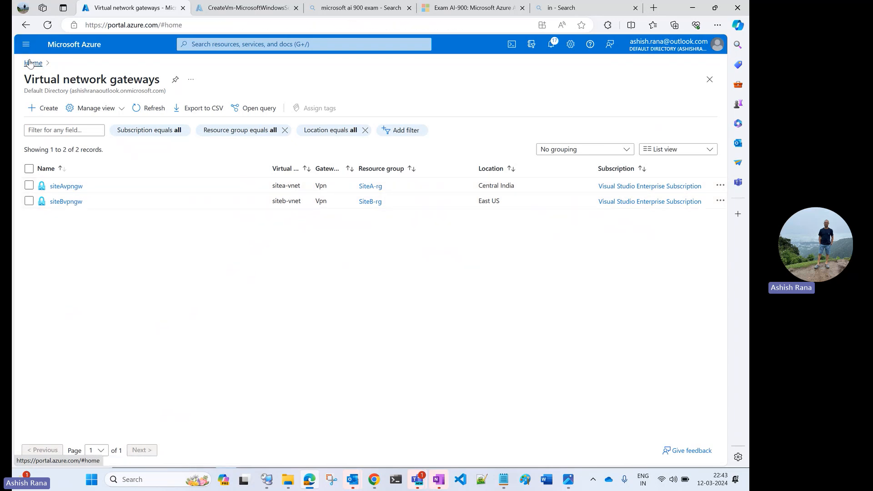
{"action": "left_click", "coordinate": [347, 105]}
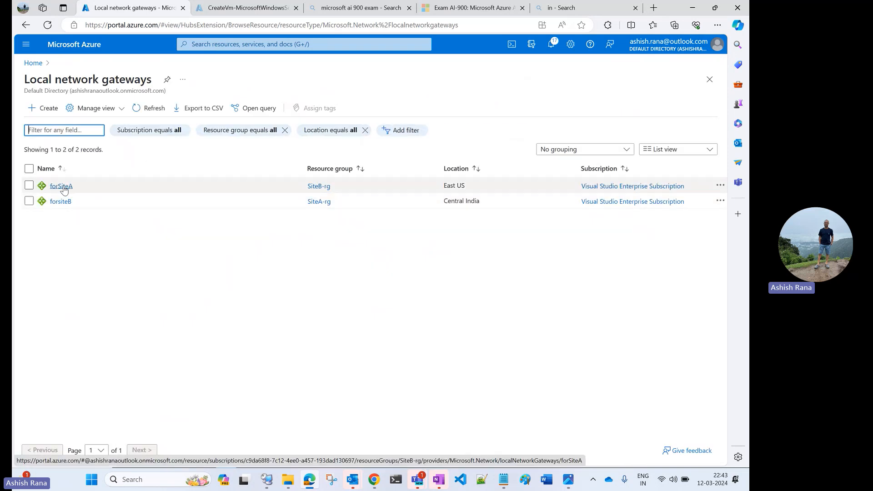
{"action": "left_click", "coordinate": [62, 187]}
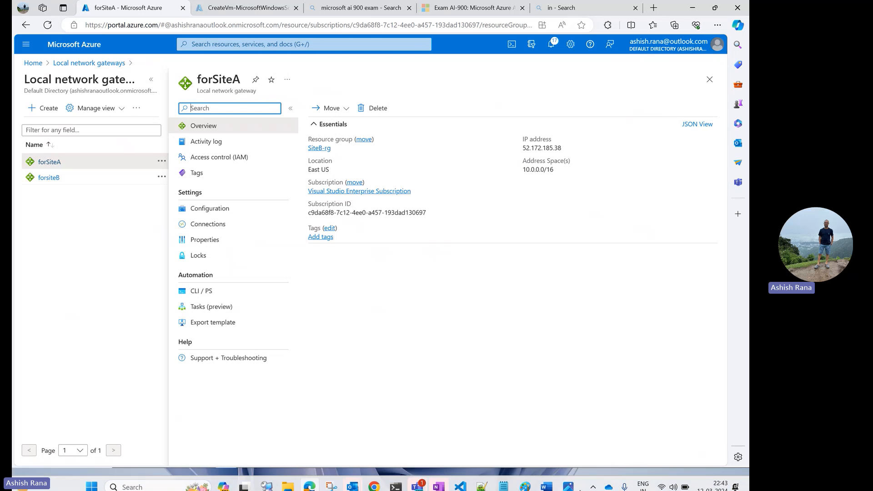
Step: Compare forSiteA's IP address and address space with SiteA in the vpn-connect.jpg diagram
{"action": "left_click", "coordinate": [568, 480]}
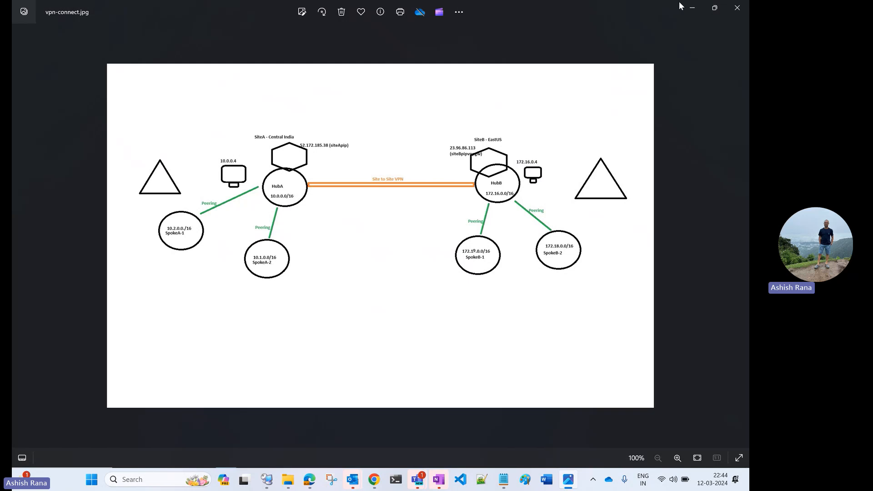
{"action": "left_click", "coordinate": [689, 12]}
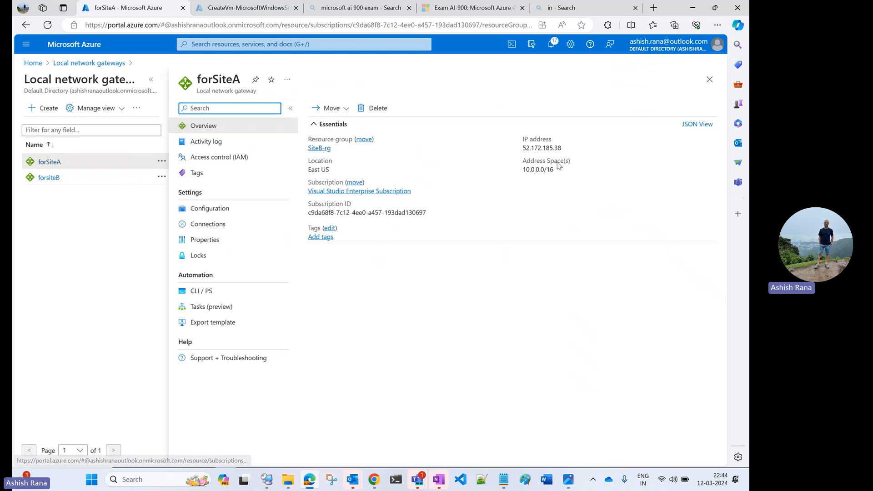
{"action": "left_click", "coordinate": [549, 147]}
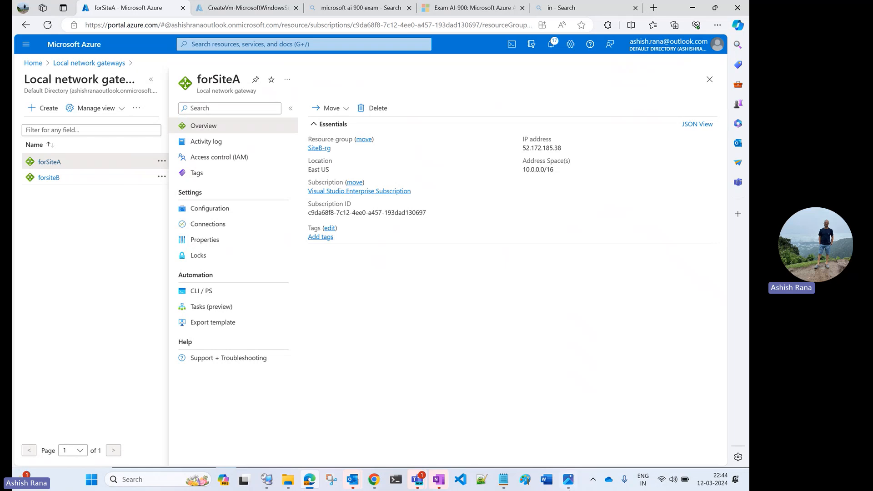
{"action": "left_click", "coordinate": [569, 479]}
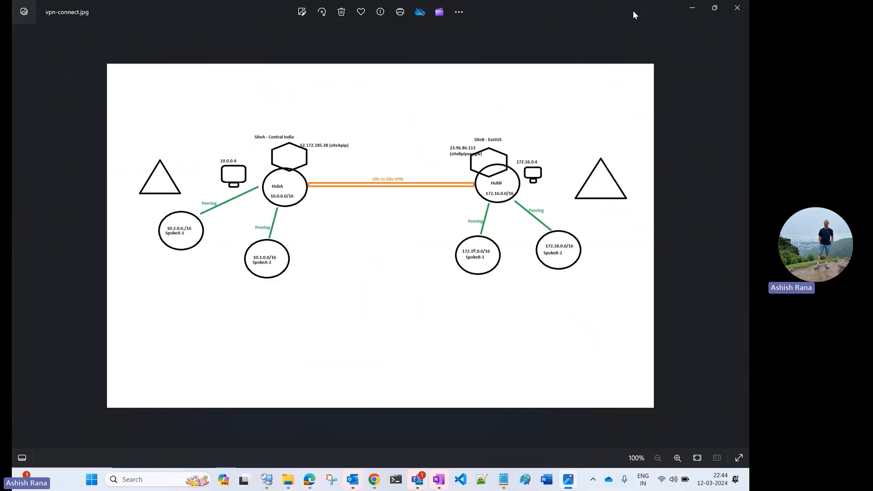
{"action": "left_click", "coordinate": [686, 6]}
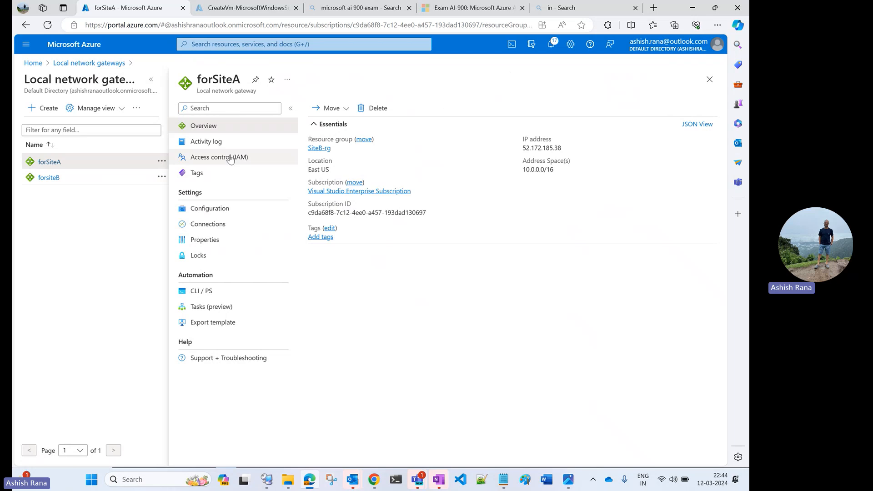
Step: Open forSiteA's configuration and check its IP address and address space against the network diagram
{"action": "left_click", "coordinate": [212, 207]}
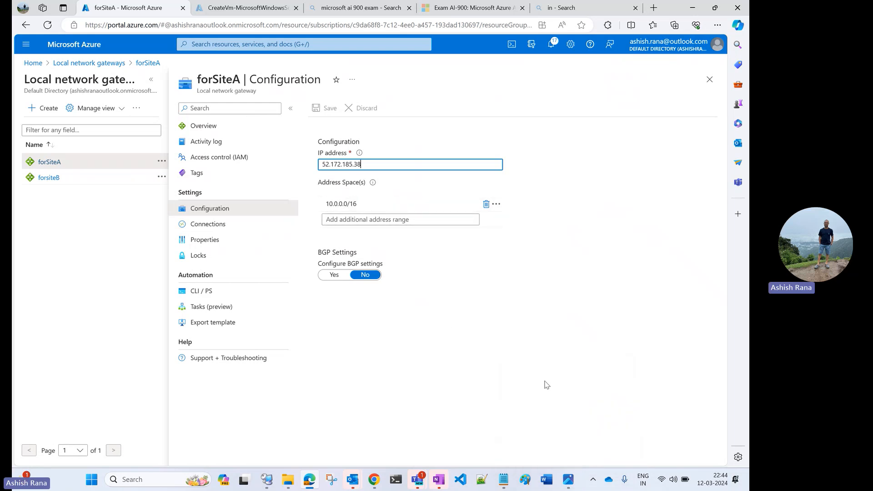
{"action": "left_click", "coordinate": [568, 478]}
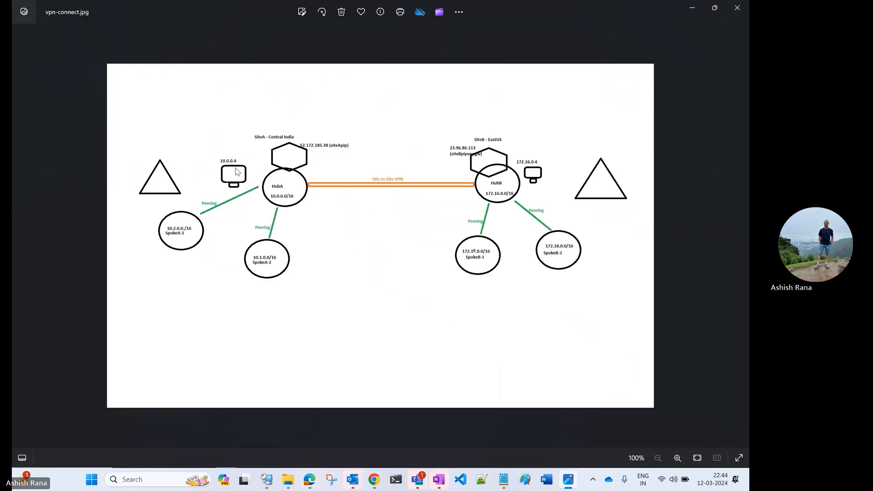
{"action": "left_click", "coordinate": [692, 10]}
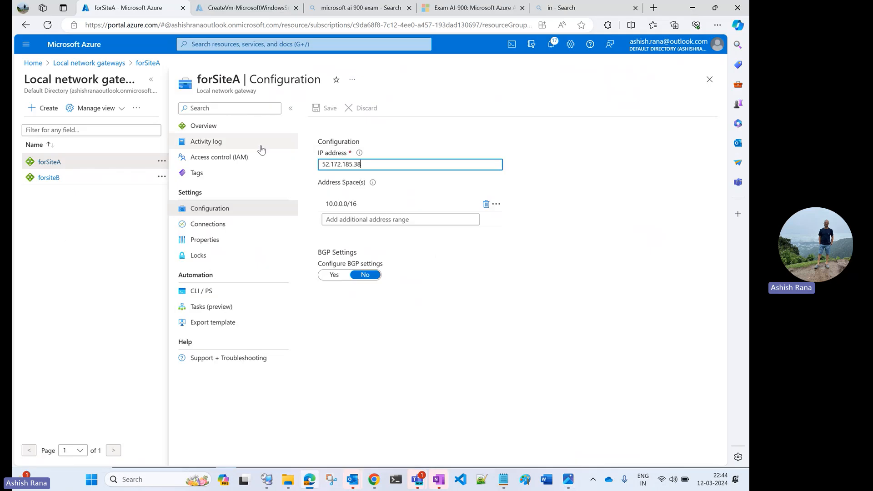
Step: Examine the configuration and overview of the forsiteB local network gateway
{"action": "left_click", "coordinate": [52, 178]}
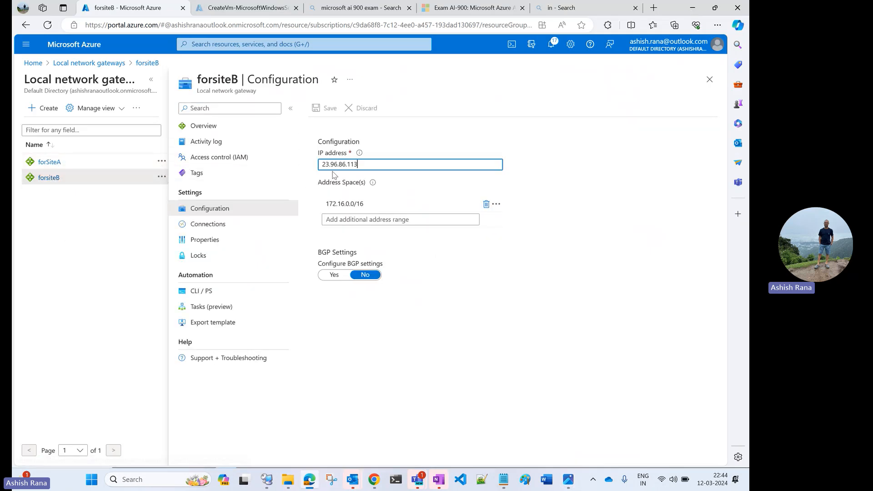
{"action": "left_click", "coordinate": [205, 127]}
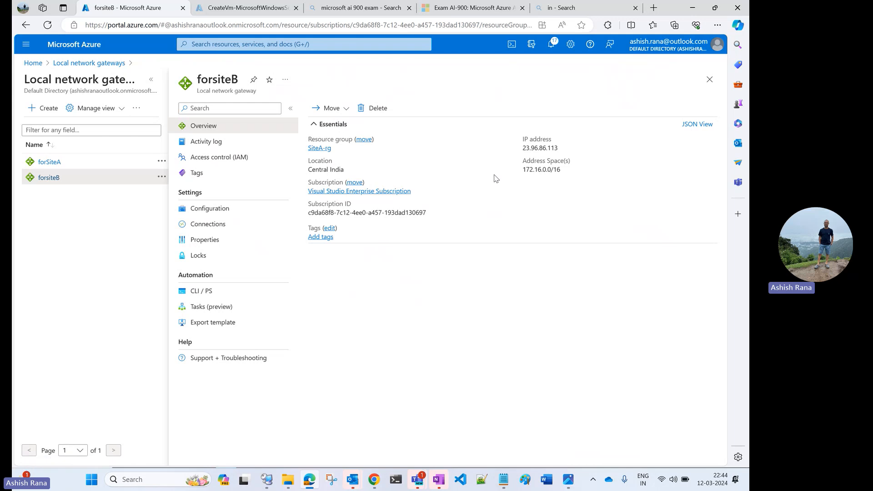
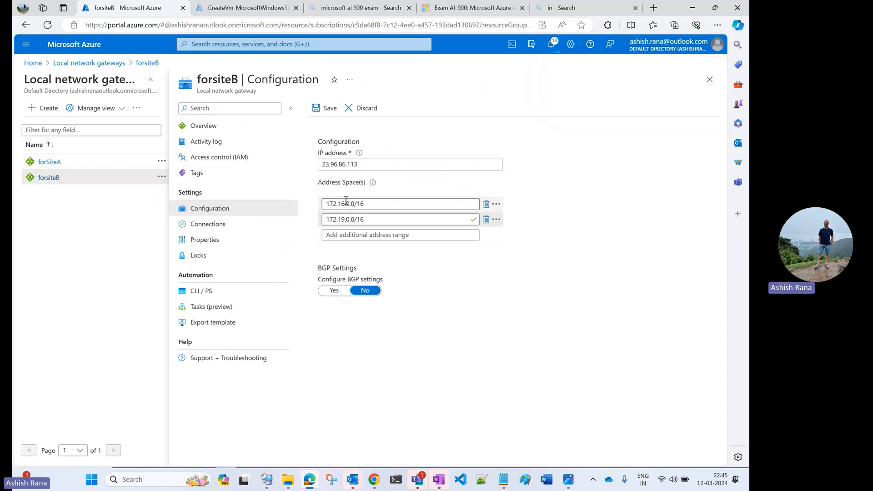
Step: Keep forsiteB's unsaved edits and open the configuration of the forSiteA local network gateway in the other portal page
{"action": "left_click", "coordinate": [50, 163]}
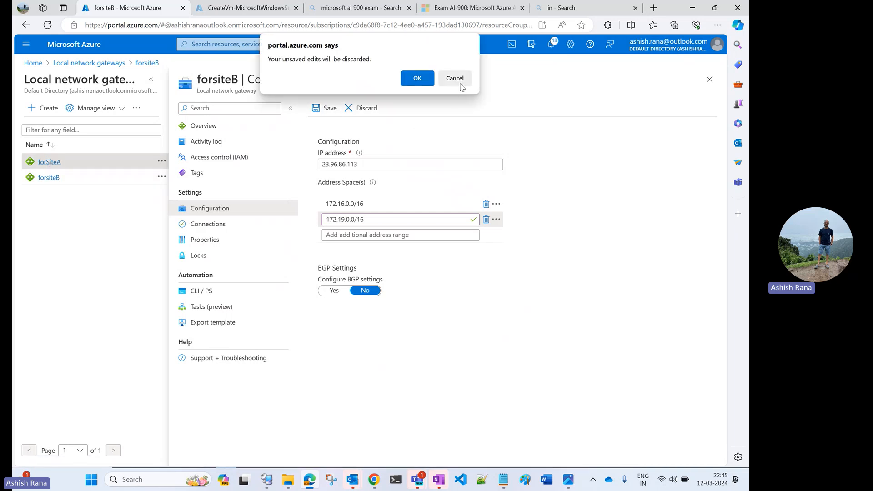
{"action": "left_click", "coordinate": [454, 78]}
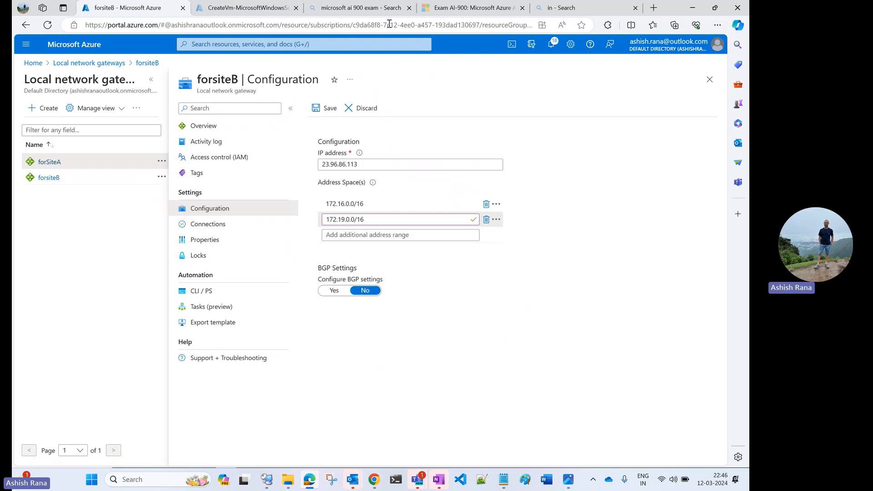
{"action": "left_click", "coordinate": [245, 8]}
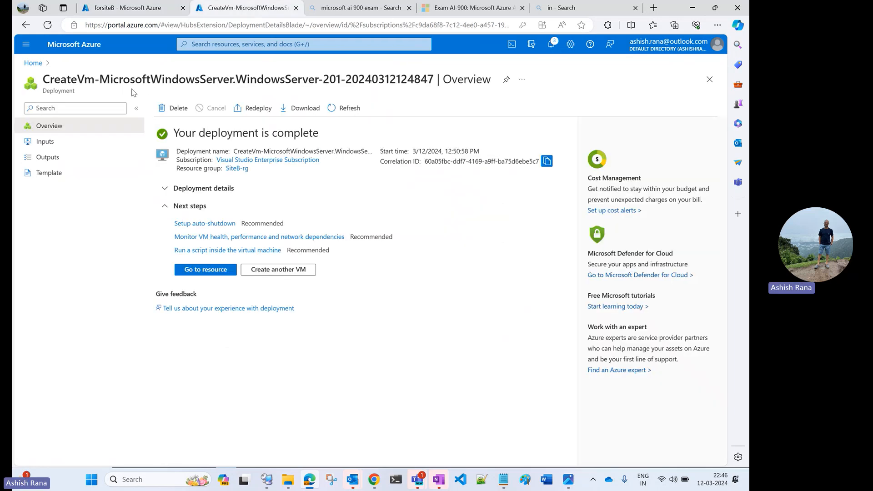
{"action": "left_click", "coordinate": [33, 64]}
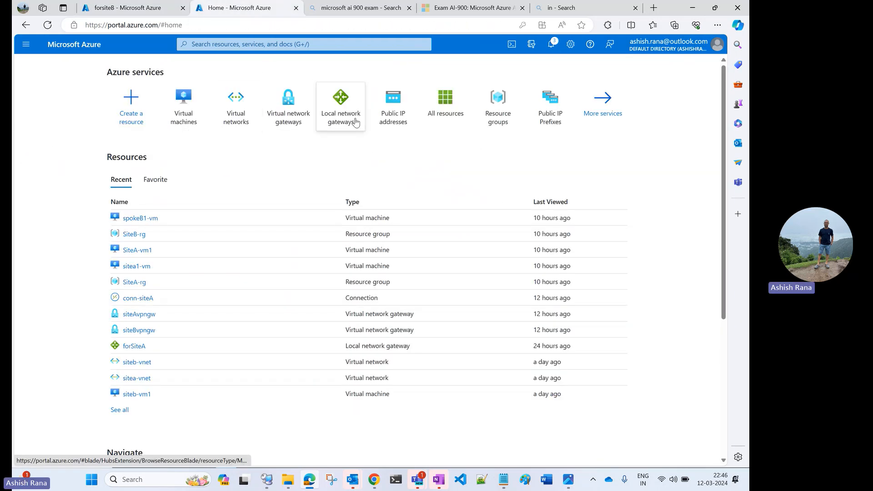
{"action": "left_click", "coordinate": [354, 122]}
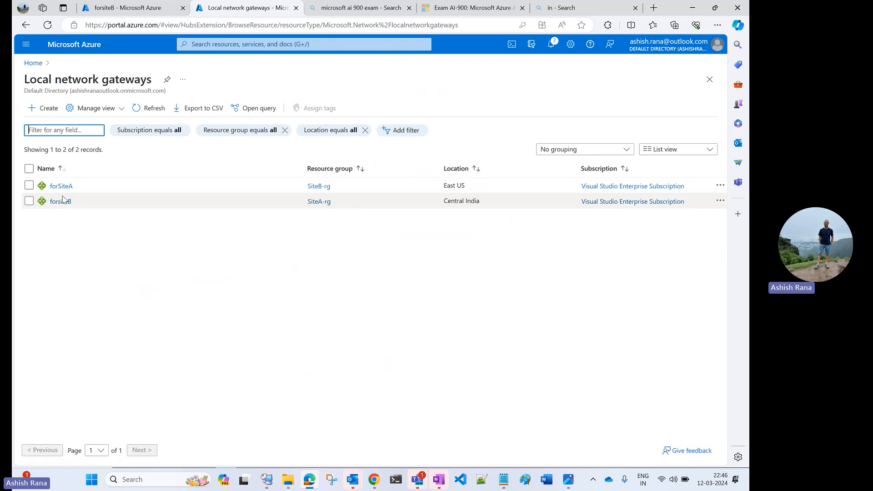
{"action": "left_click", "coordinate": [63, 187]}
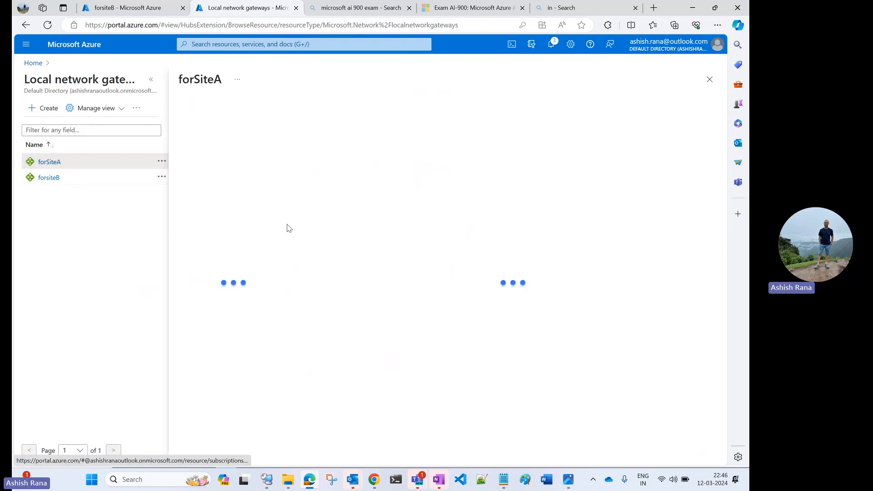
{"action": "left_click", "coordinate": [279, 207]}
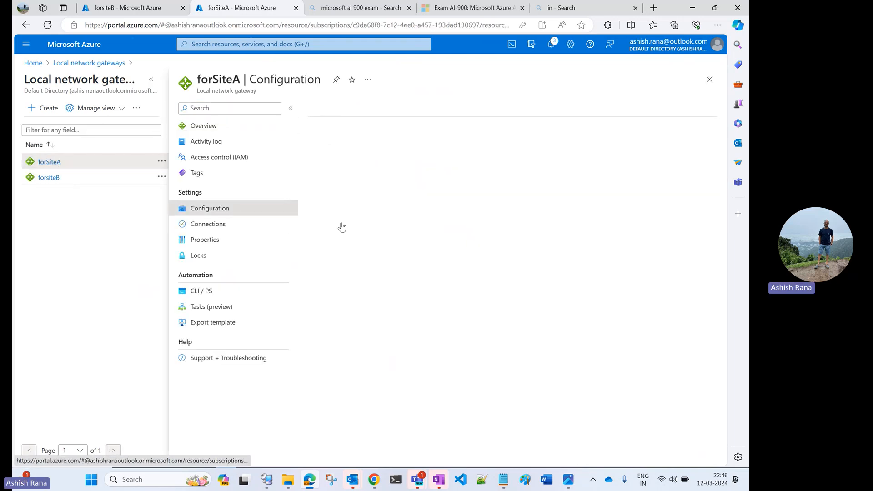
Step: Add the address range 10.2.0.0/16 to forSiteA's address spaces and save the configuration
{"action": "left_click", "coordinate": [355, 219]}
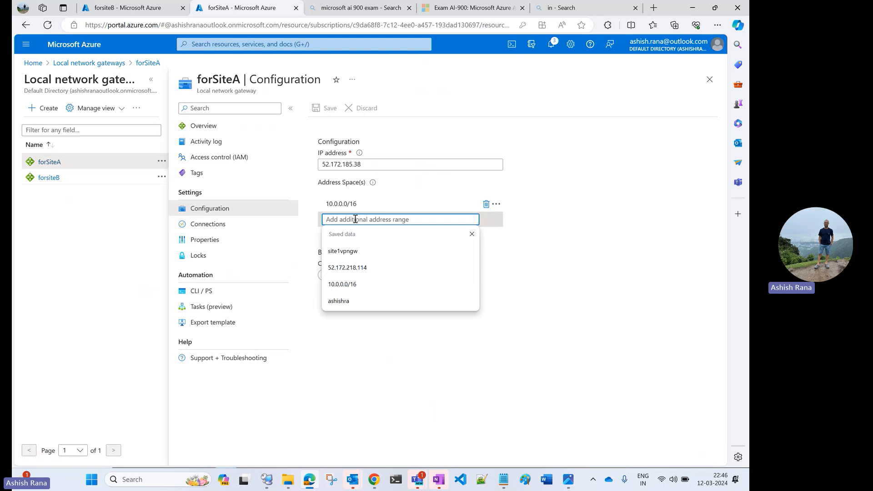
{"action": "type", "text": "10."}
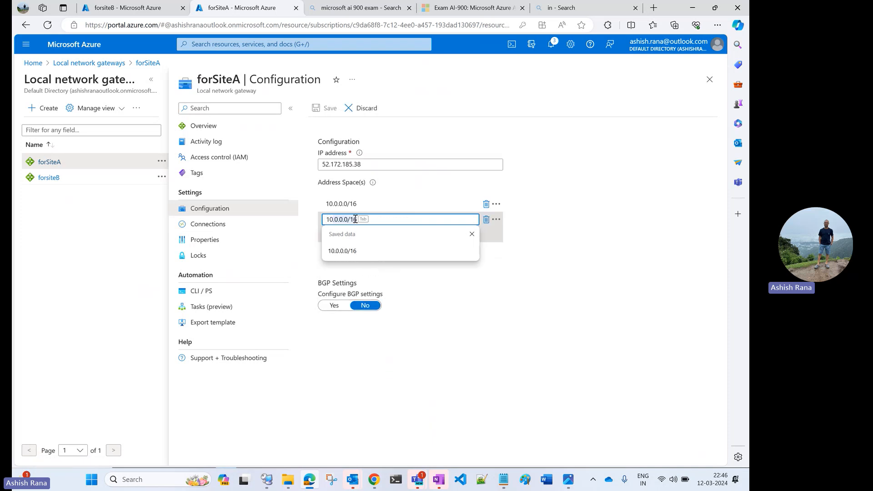
{"action": "type", "text": "2.0."}
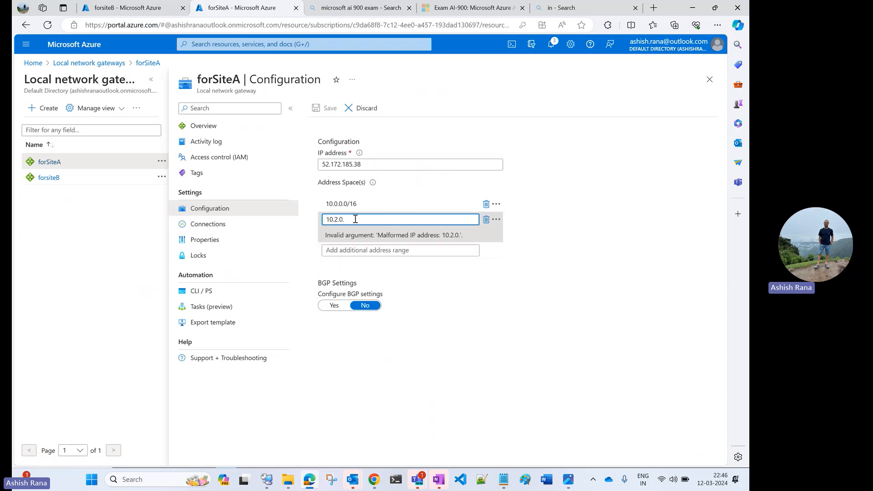
{"action": "key", "text": "BackSpace"}
{"action": "type", "text": ".0/16"}
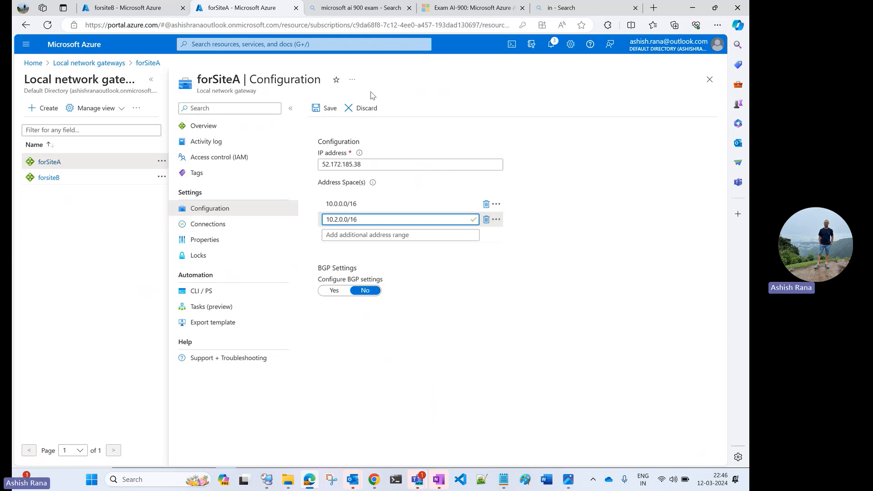
{"action": "left_click", "coordinate": [329, 109]}
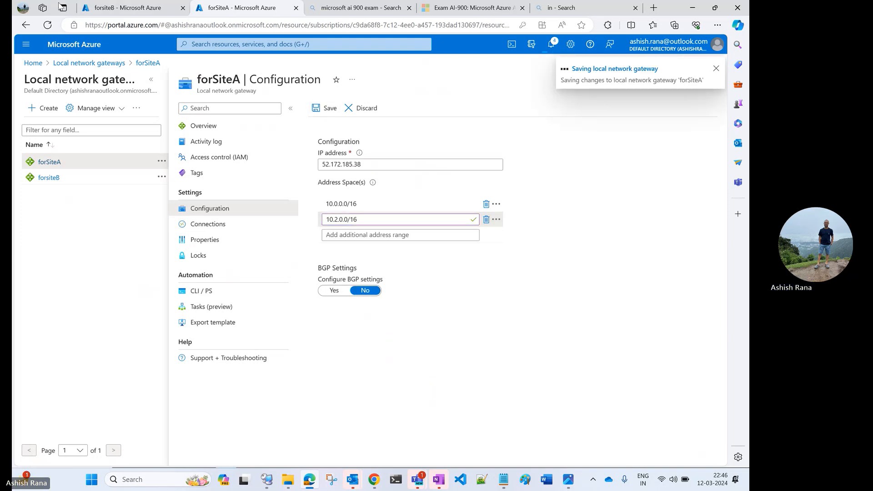
Step: Return to forsiteB's configuration and save it with the added address range 172.19.0.0/16
{"action": "left_click", "coordinate": [96, 7]}
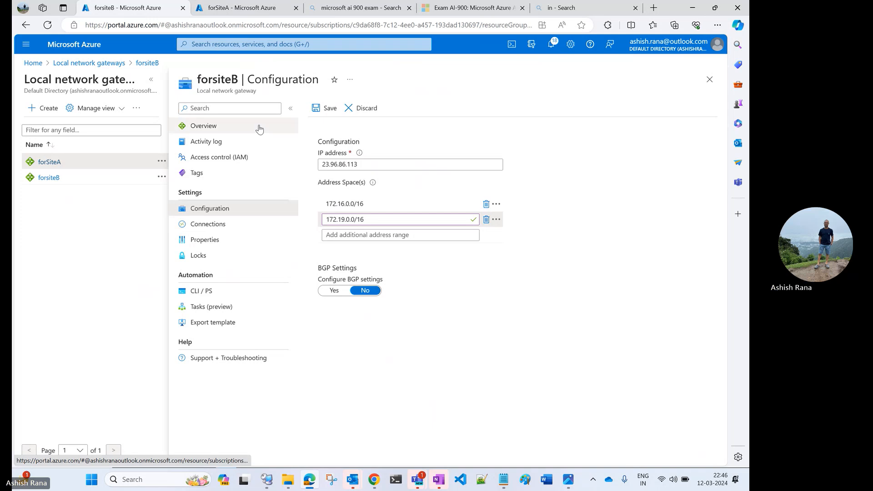
{"action": "left_click", "coordinate": [101, 63]}
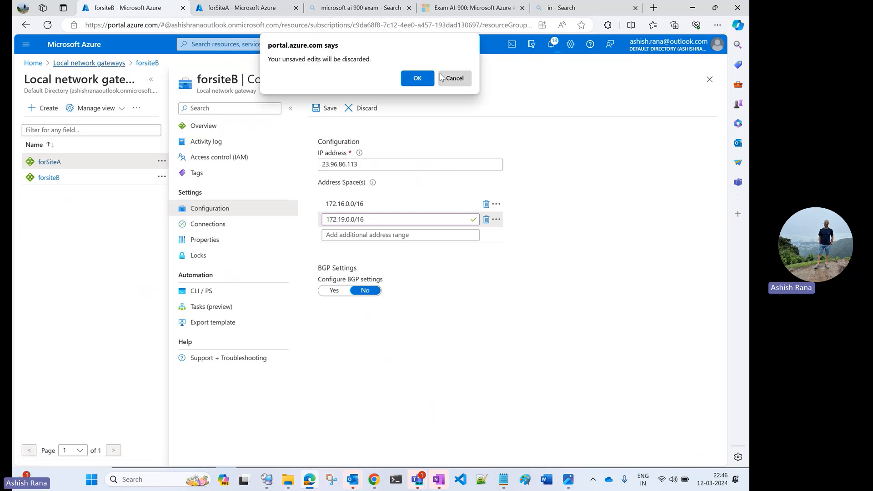
{"action": "left_click", "coordinate": [455, 79]}
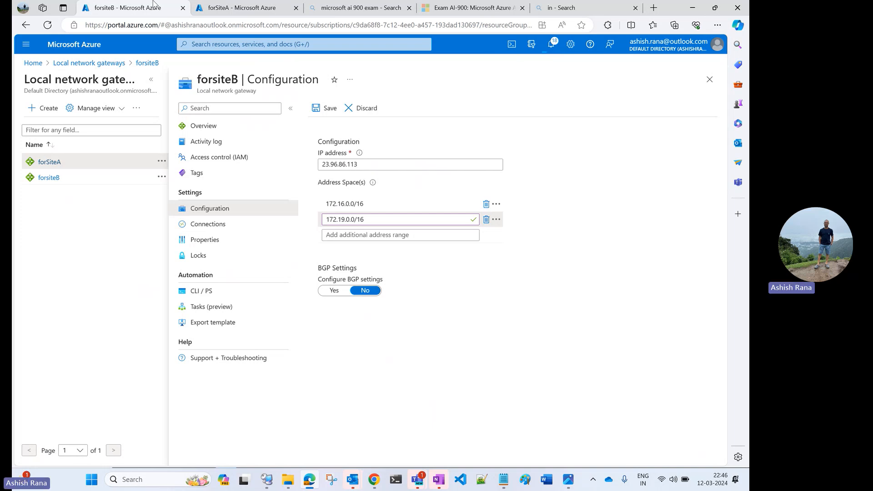
{"action": "left_click", "coordinate": [326, 109]}
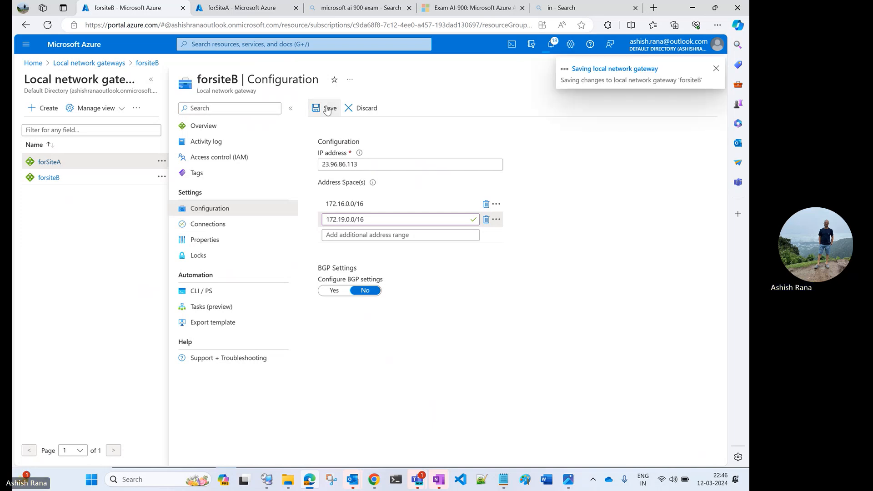
Step: Check forSiteA's save status in the notifications and save its configuration once more
{"action": "left_click", "coordinate": [231, 9]}
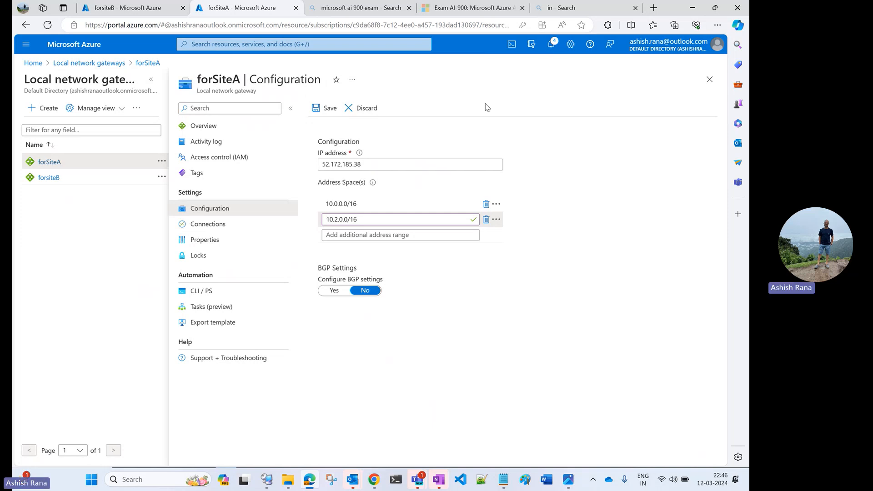
{"action": "left_click", "coordinate": [553, 45]}
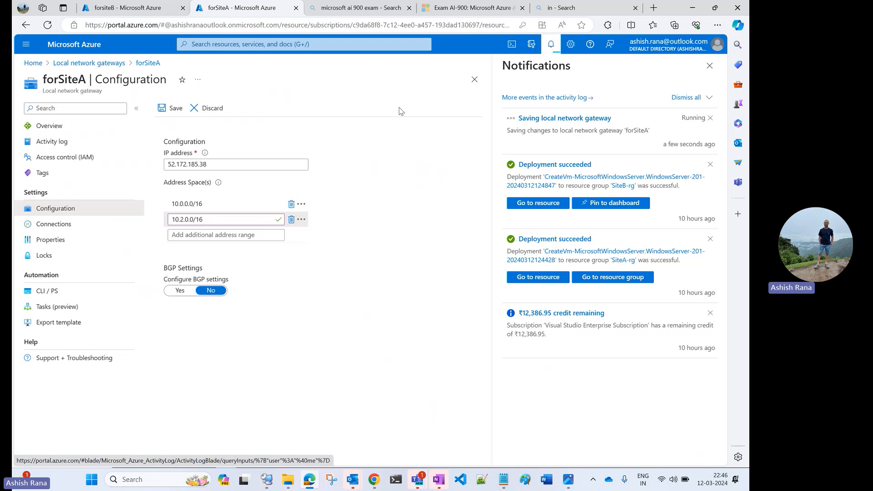
{"action": "left_click", "coordinate": [178, 111]}
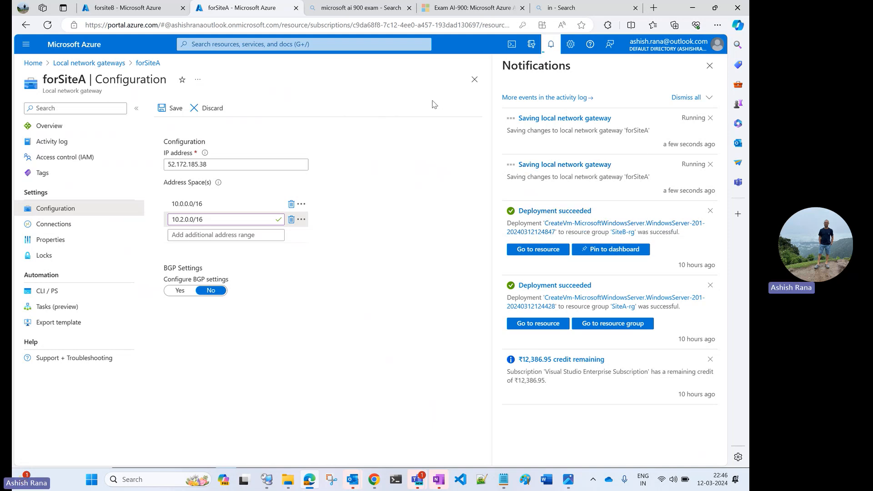
Step: Save forsiteB's configuration again and return to the forSiteA configuration
{"action": "left_click", "coordinate": [168, 9]}
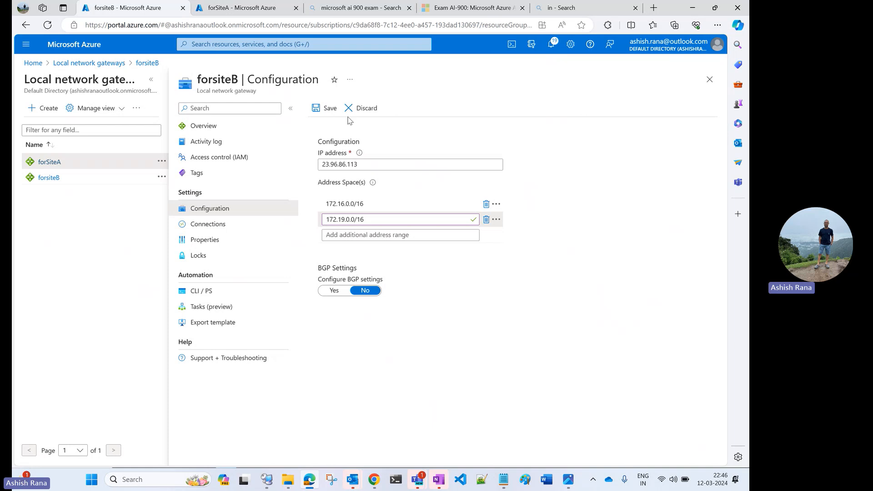
{"action": "left_click", "coordinate": [327, 109]}
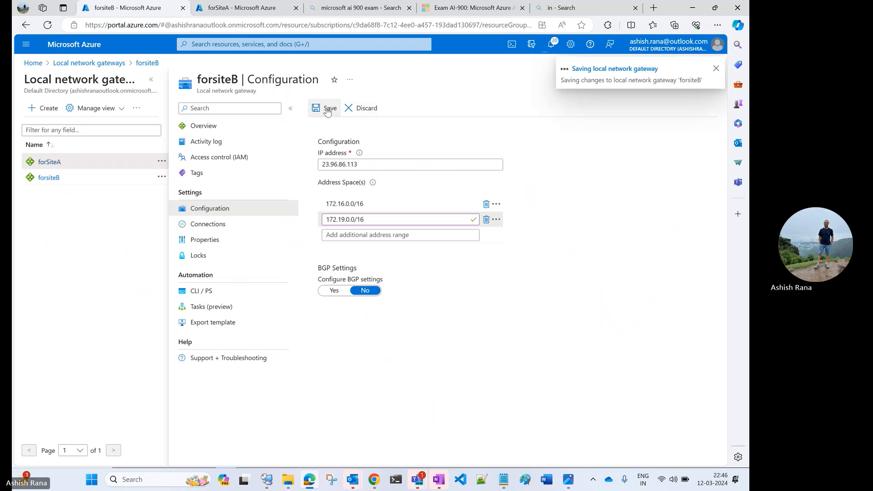
{"action": "left_click", "coordinate": [252, 8]}
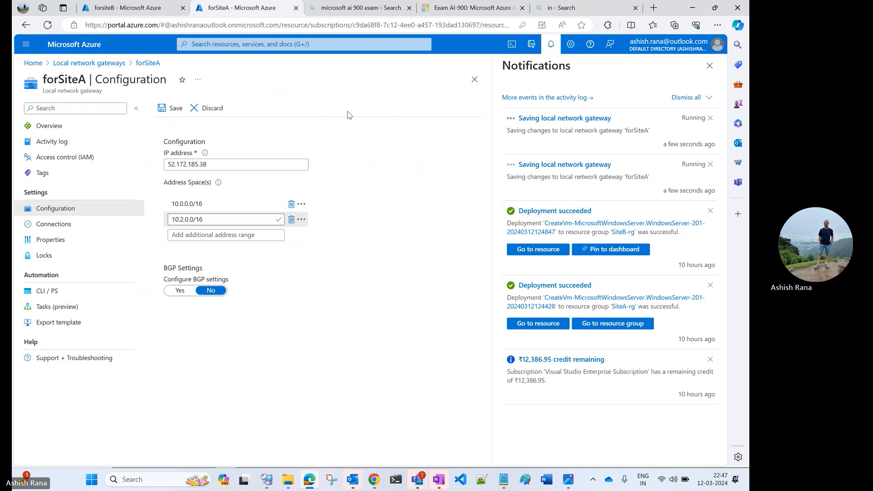
{"action": "left_click", "coordinate": [100, 64]}
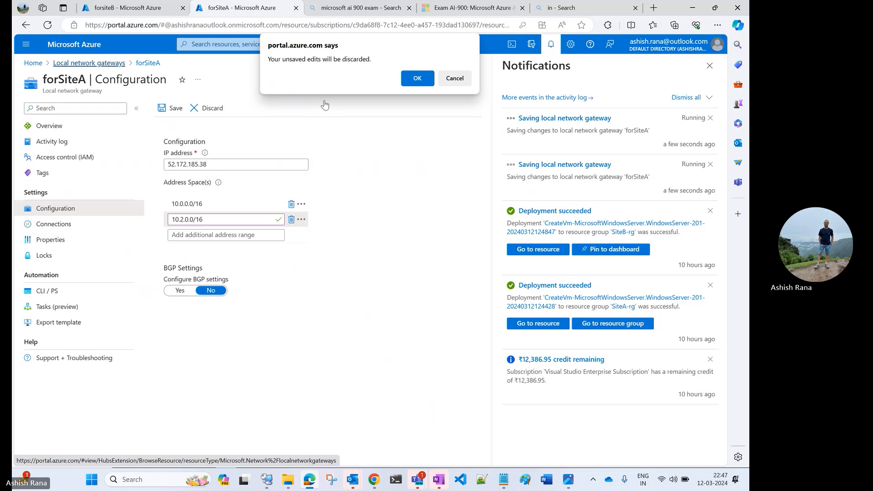
{"action": "left_click", "coordinate": [457, 77]}
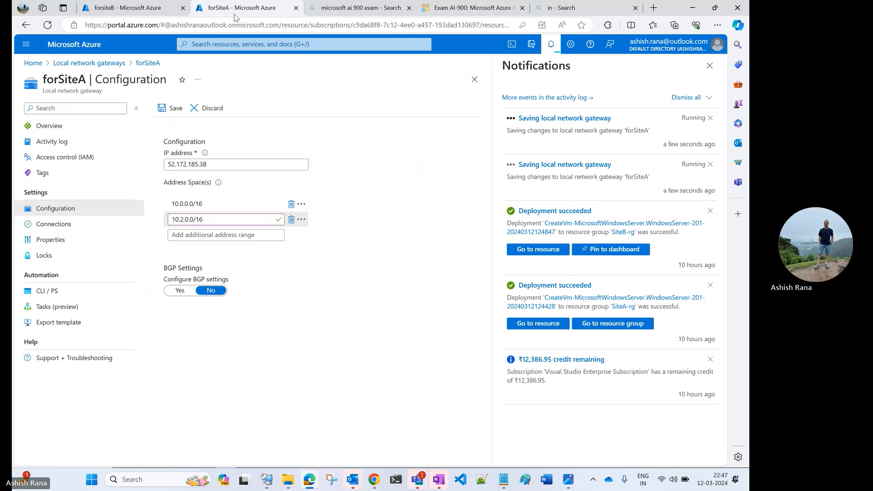
{"action": "left_click", "coordinate": [459, 12]}
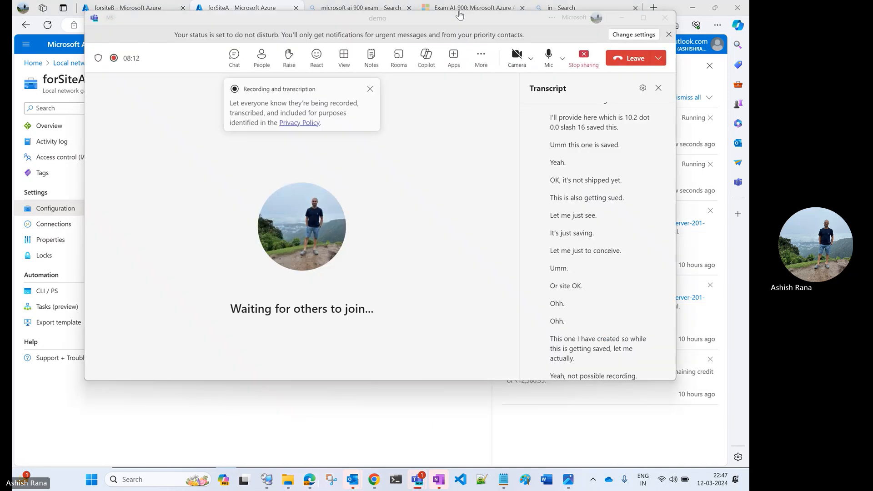
{"action": "left_click", "coordinate": [621, 22]}
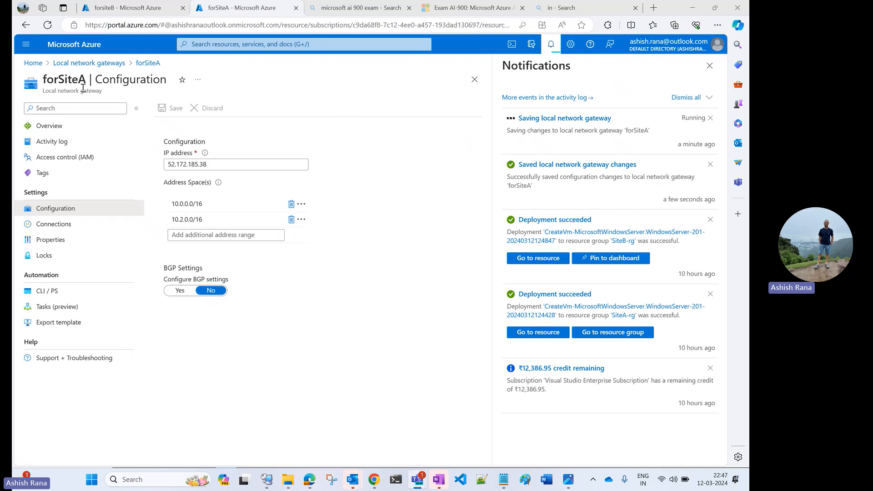
Step: Open the connections of the siteAvpngw virtual network gateway, starting from the portal home page
{"action": "left_click", "coordinate": [34, 63]}
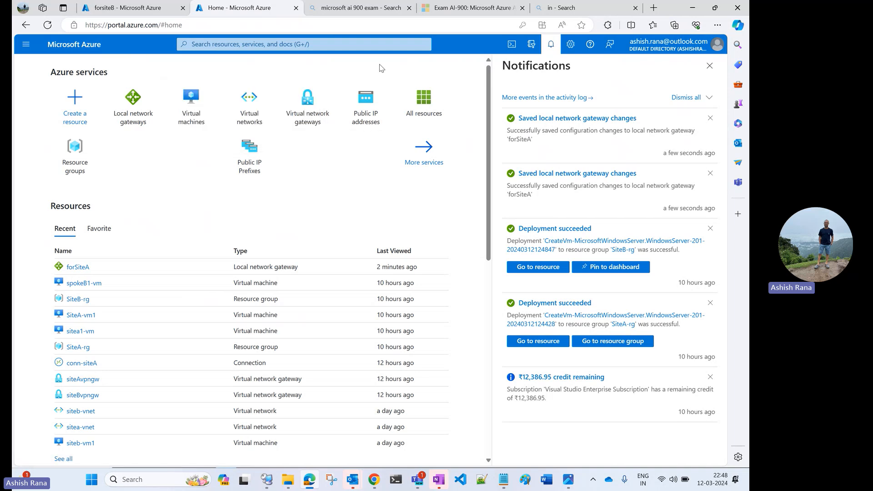
{"action": "left_click", "coordinate": [303, 114]}
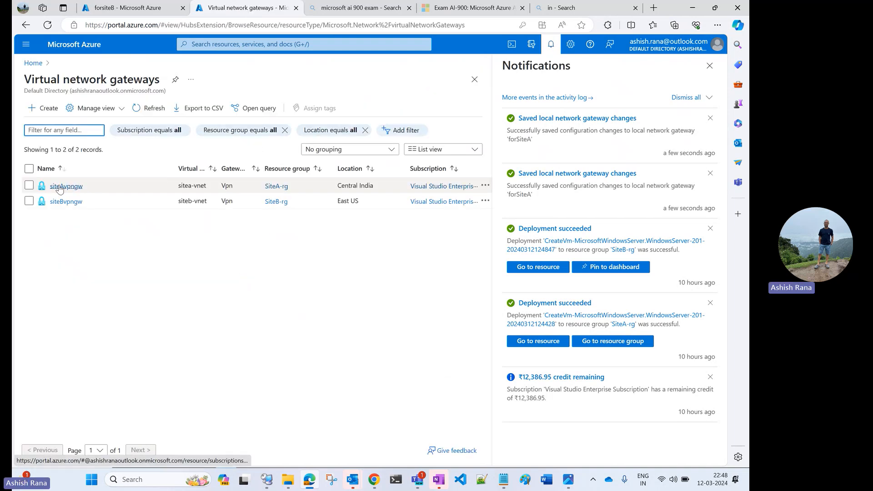
{"action": "left_click", "coordinate": [58, 188]}
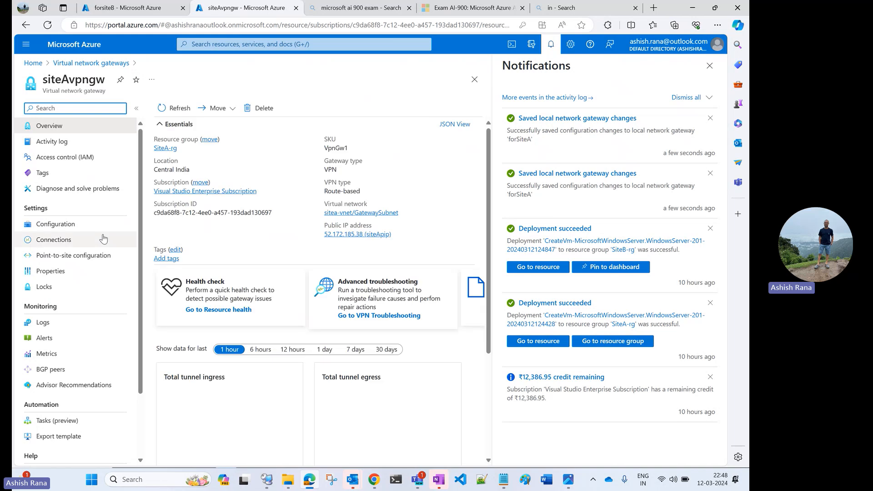
{"action": "left_click", "coordinate": [78, 241]}
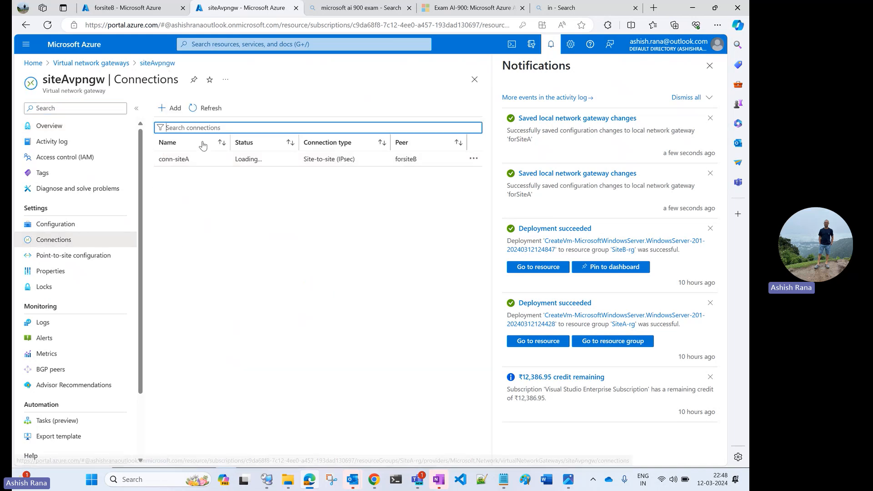
Step: Start a new connection on siteAvpngw with the connection type Site-to-site (IPsec) and the name dfsd
{"action": "left_click", "coordinate": [174, 111]}
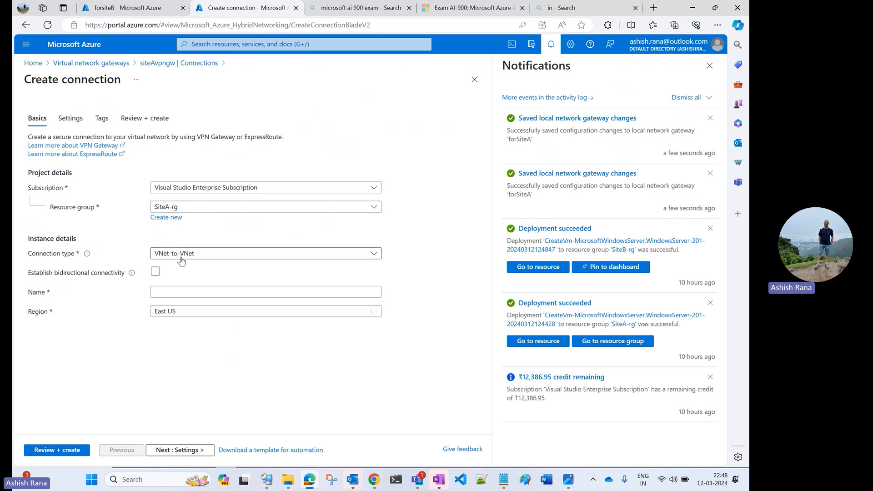
{"action": "left_click", "coordinate": [181, 255]}
{"action": "left_click", "coordinate": [181, 268]}
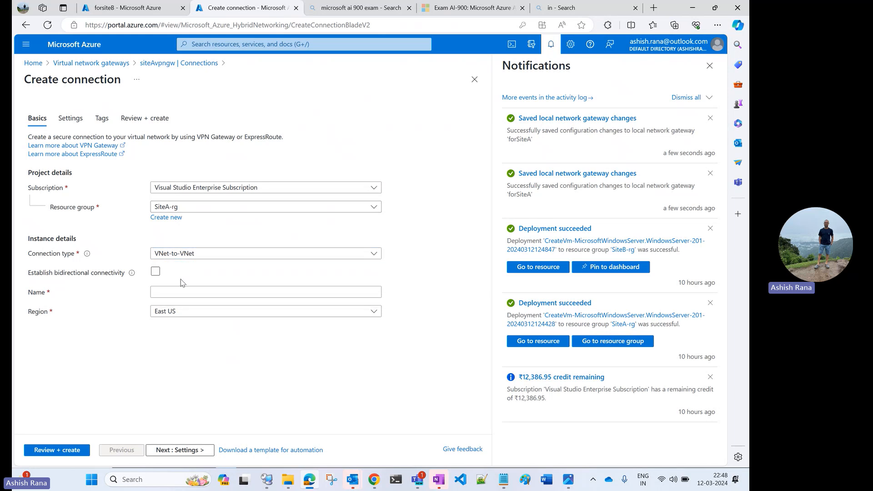
{"action": "left_click", "coordinate": [190, 257]}
{"action": "left_click", "coordinate": [176, 282]}
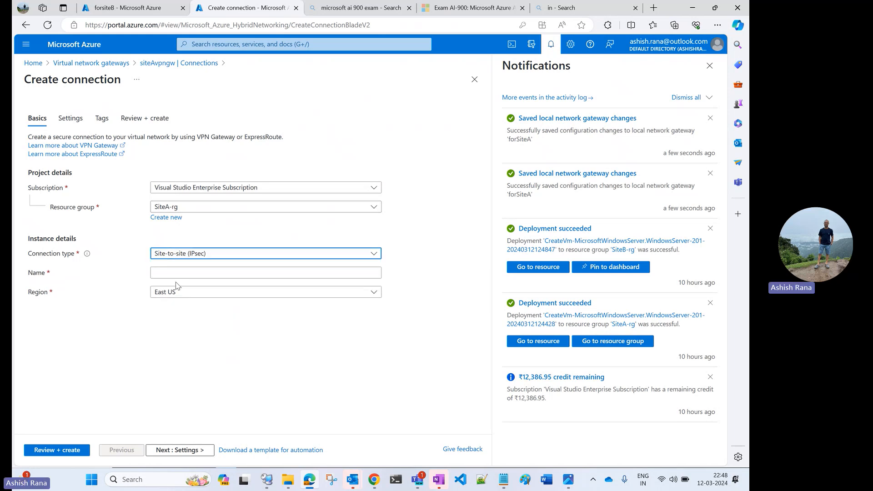
{"action": "left_click", "coordinate": [181, 273]}
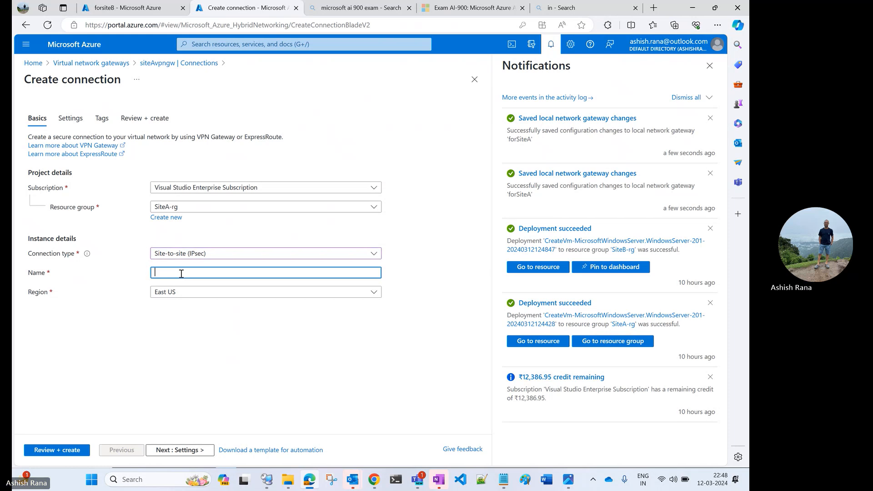
{"action": "type", "text": "dfsd"}
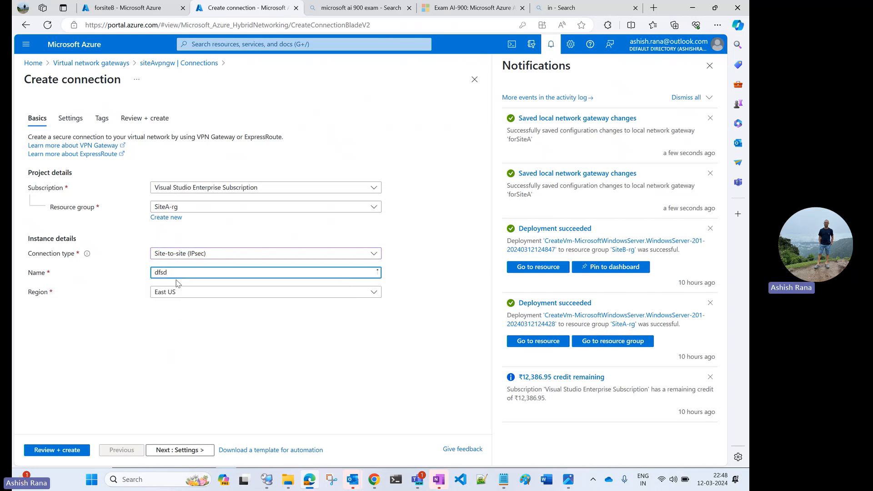
Step: Set the new connection's region to Central India and continue to its gateway settings
{"action": "left_click", "coordinate": [176, 292]}
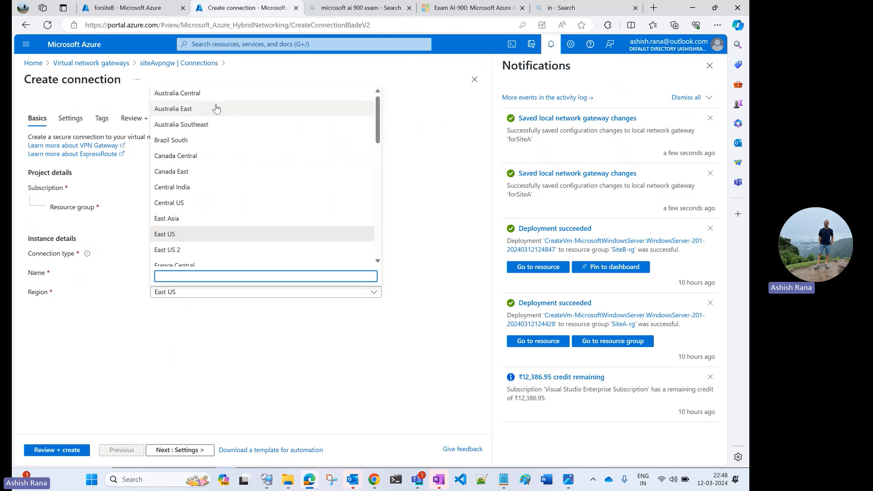
{"action": "left_click", "coordinate": [196, 187]}
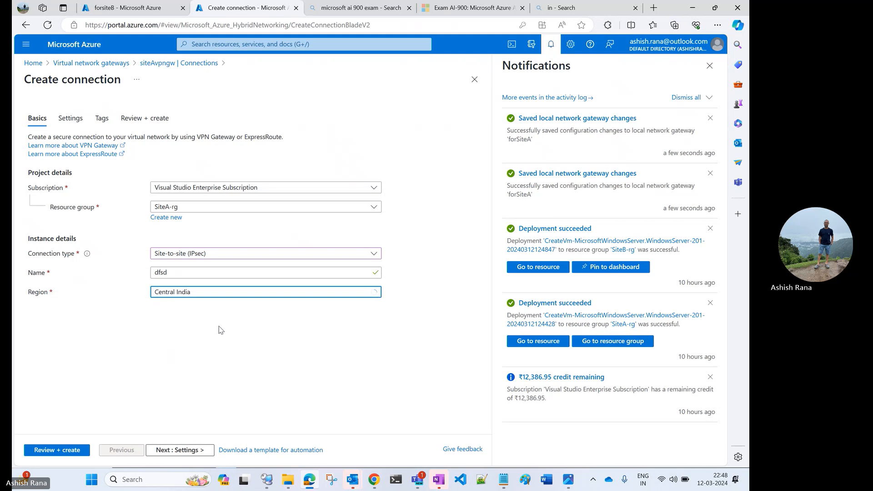
{"action": "left_click", "coordinate": [168, 450]}
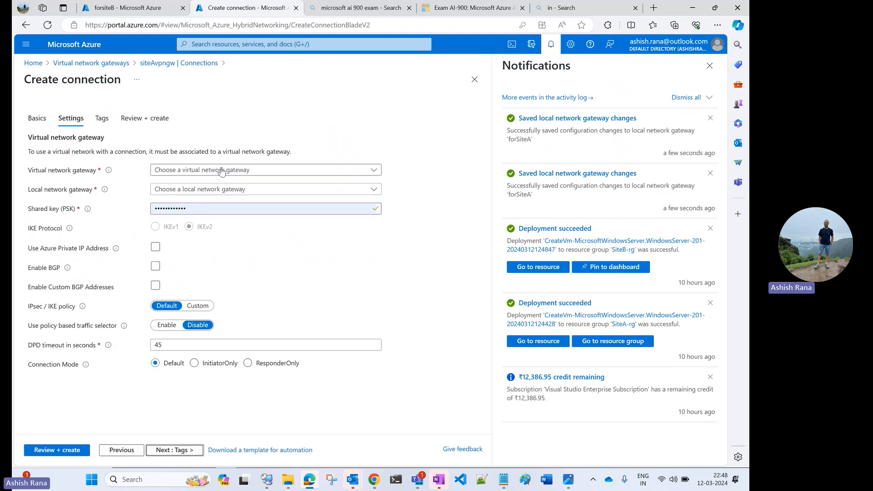
Step: Choose siteAvpngw as the connection's virtual network gateway and forsiteB as its local network gateway
{"action": "left_click", "coordinate": [221, 170]}
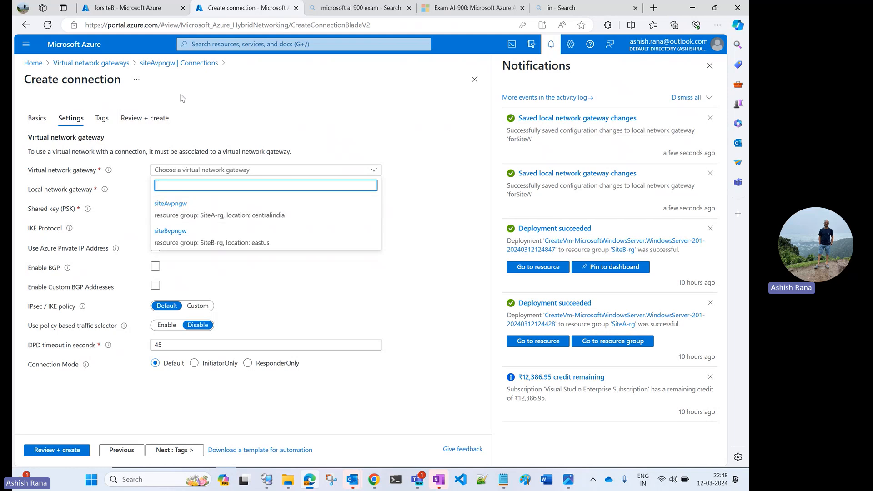
{"action": "left_click", "coordinate": [176, 204]}
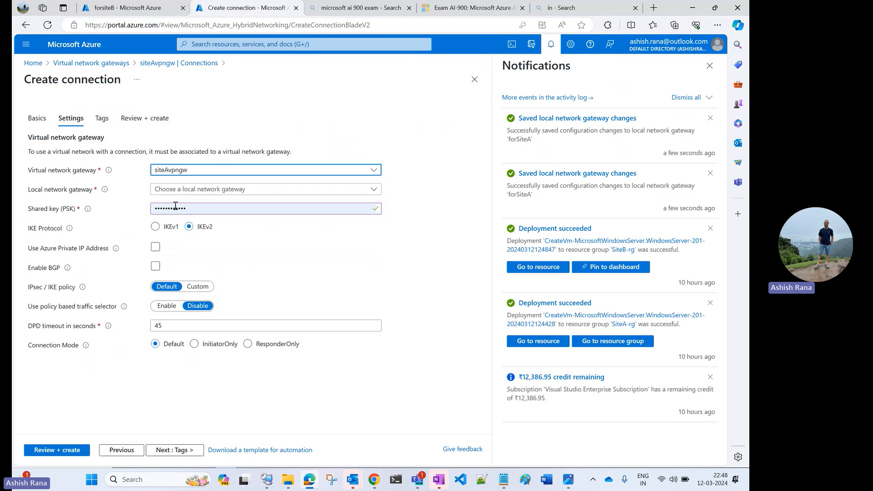
{"action": "left_click", "coordinate": [184, 190]}
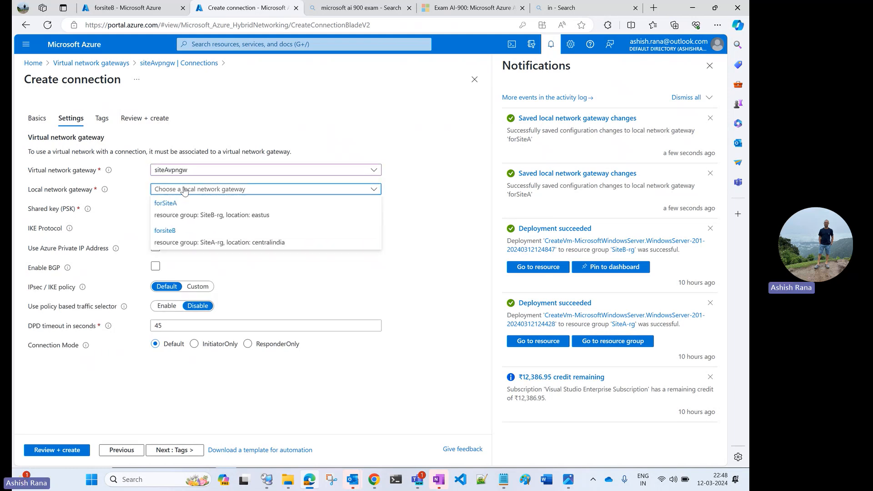
{"action": "left_click", "coordinate": [216, 244]}
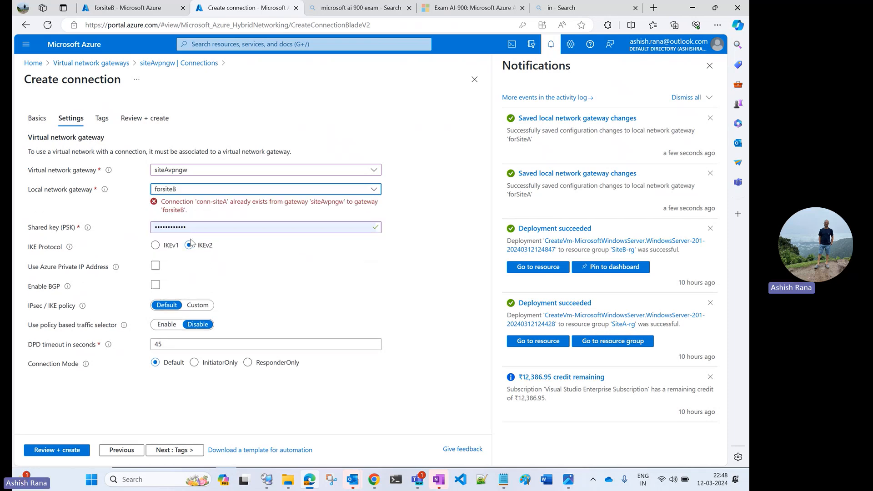
{"action": "left_click", "coordinate": [196, 226]}
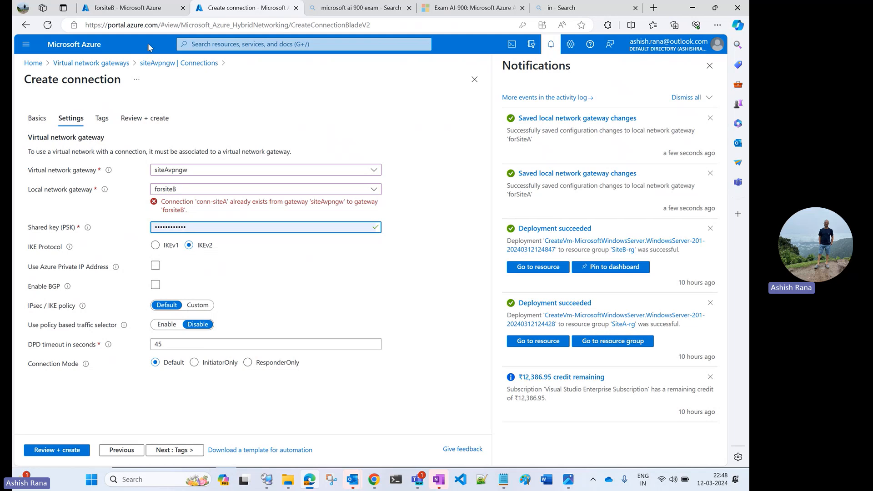
Step: Discard the unsaved connection and return to the portal home page with the notifications closed
{"action": "left_click", "coordinate": [91, 63]}
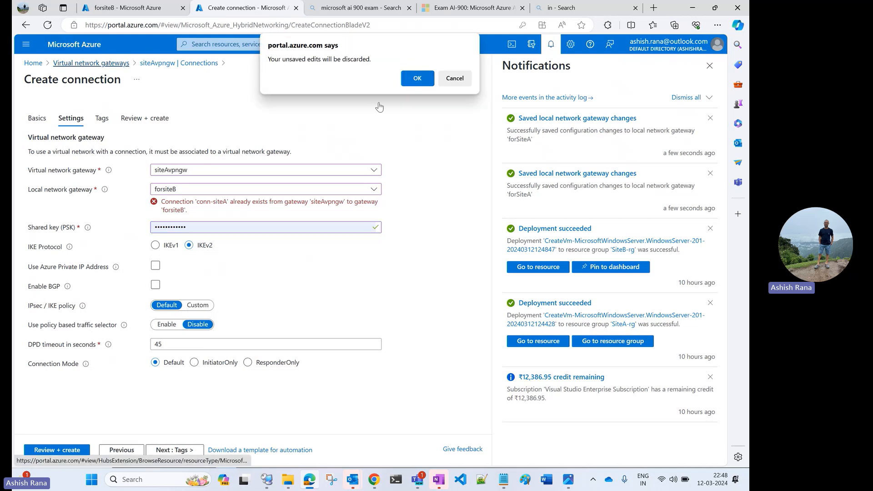
{"action": "left_click", "coordinate": [411, 79]}
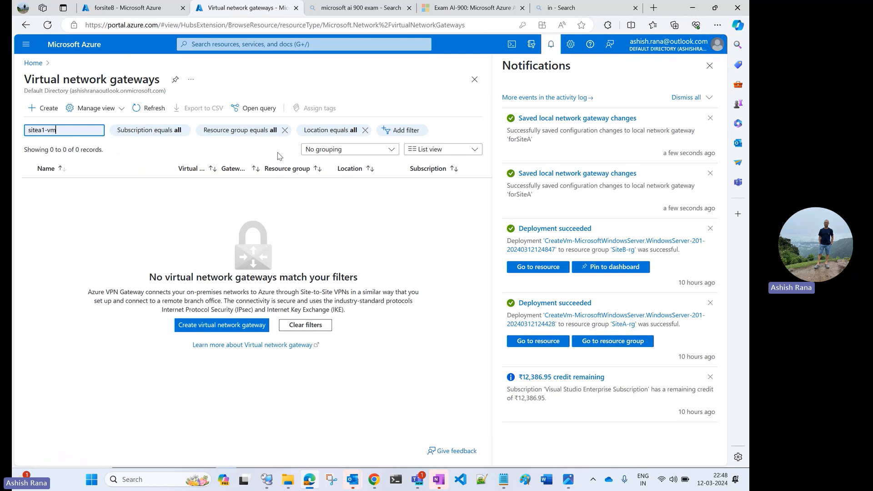
{"action": "left_click", "coordinate": [33, 63]}
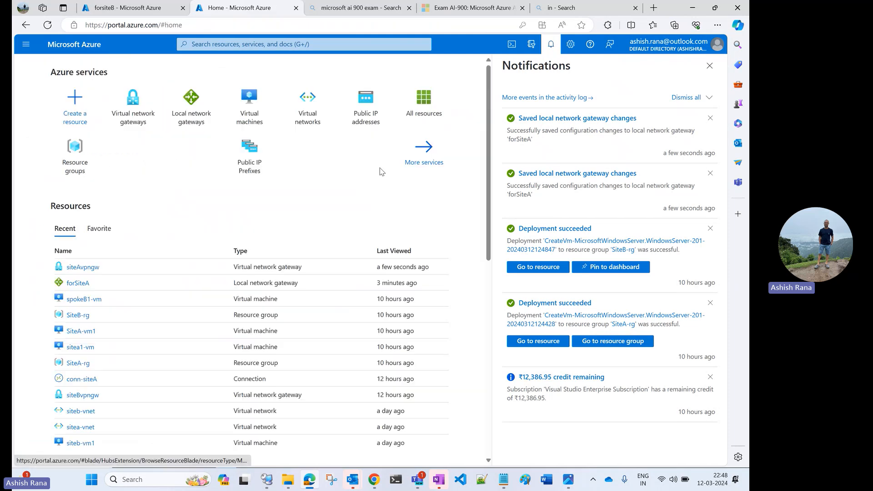
{"action": "left_click", "coordinate": [709, 67]}
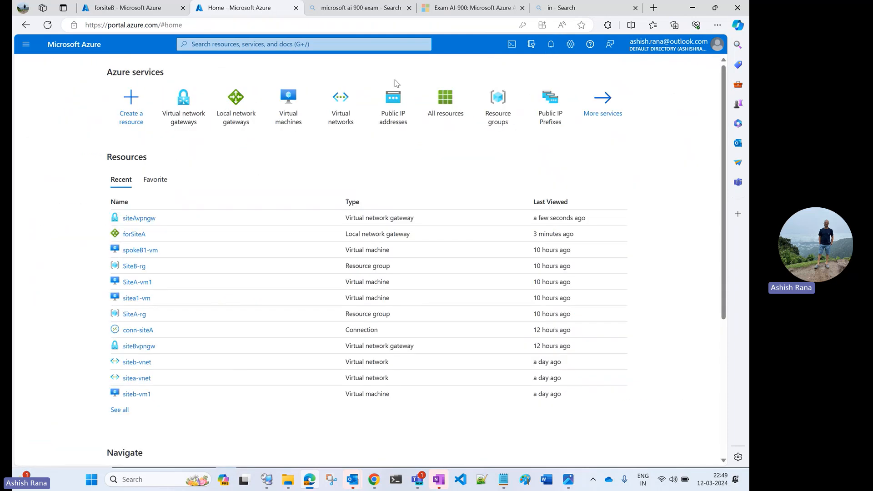
Step: Review the network diagram vpn-connect.jpg, and open the list of virtual networks in the Azure portal
{"action": "left_click", "coordinate": [568, 481]}
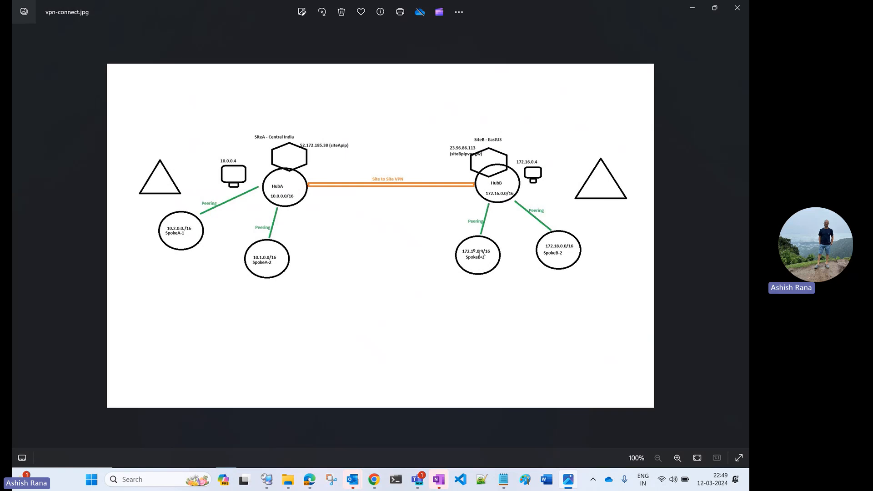
{"action": "left_click", "coordinate": [693, 8]}
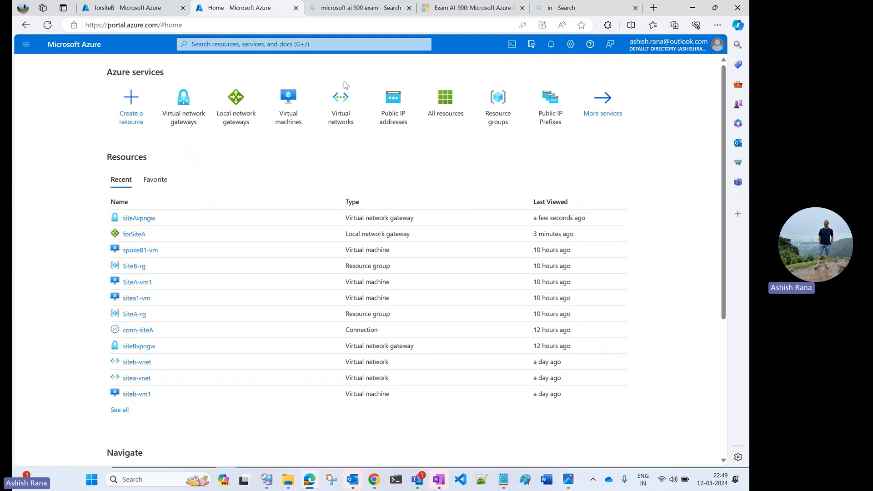
{"action": "left_click", "coordinate": [341, 113]}
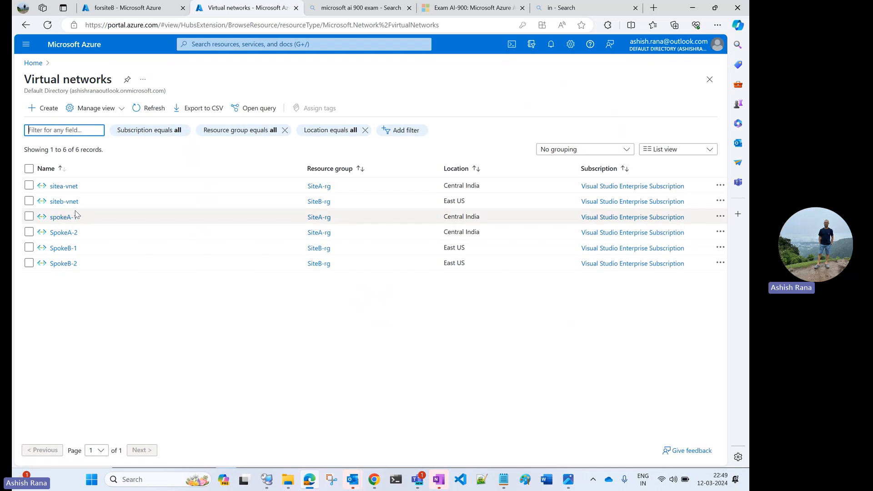
Step: Mark sitea-vnet, siteb-vnet, spokeA-1 and SpokeB-1 in the virtual networks list, leaving SpokeA-2 unselected
{"action": "left_click", "coordinate": [28, 185]}
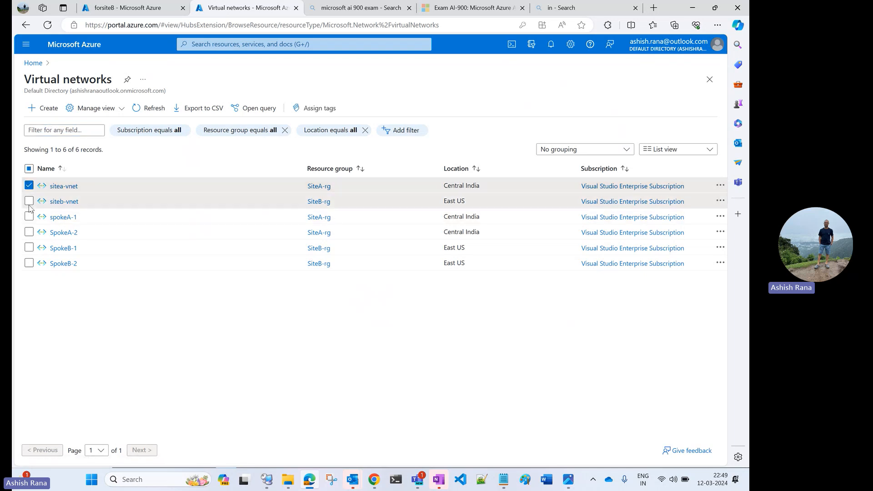
{"action": "left_click", "coordinate": [29, 203]}
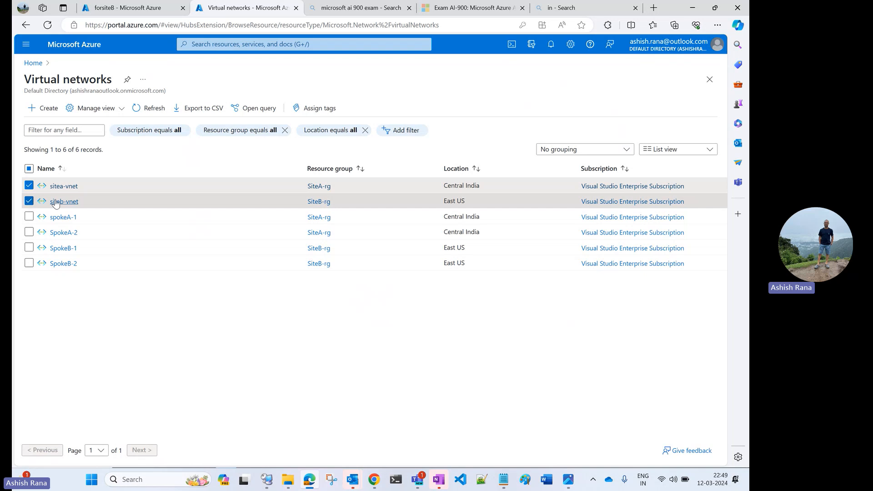
{"action": "left_click", "coordinate": [29, 218]}
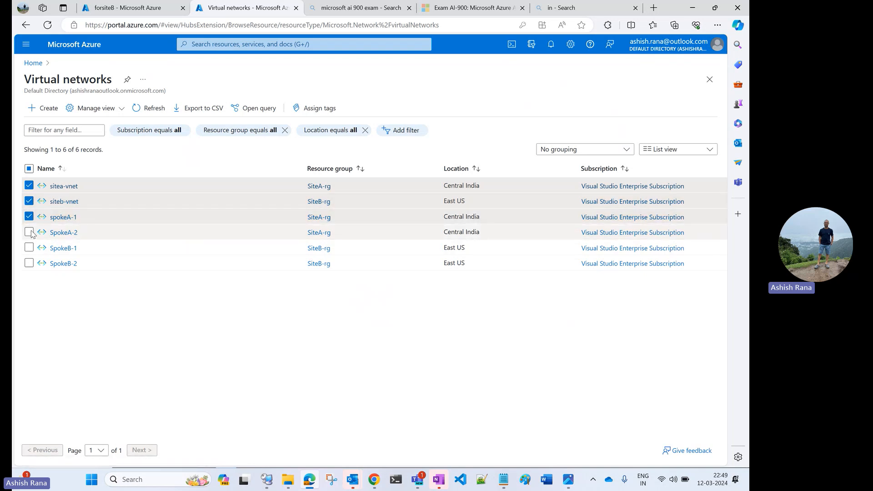
{"action": "left_click", "coordinate": [29, 233]}
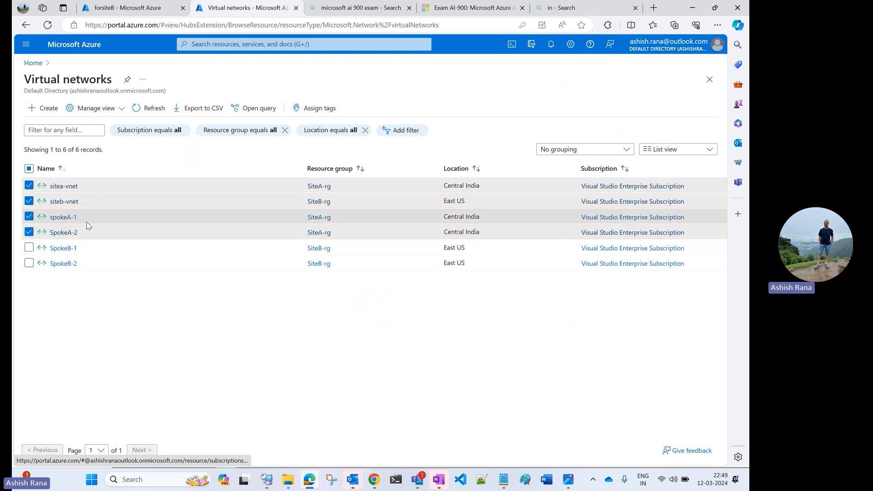
{"action": "left_click", "coordinate": [29, 233]}
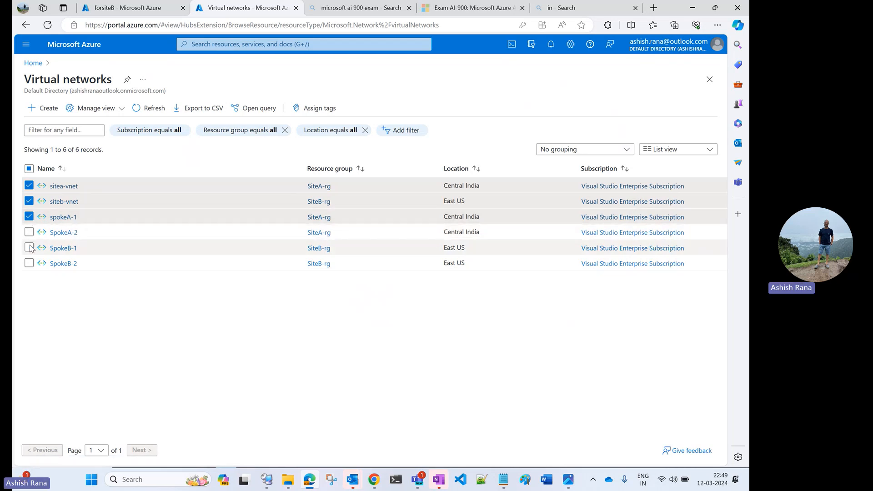
{"action": "left_click", "coordinate": [28, 247]}
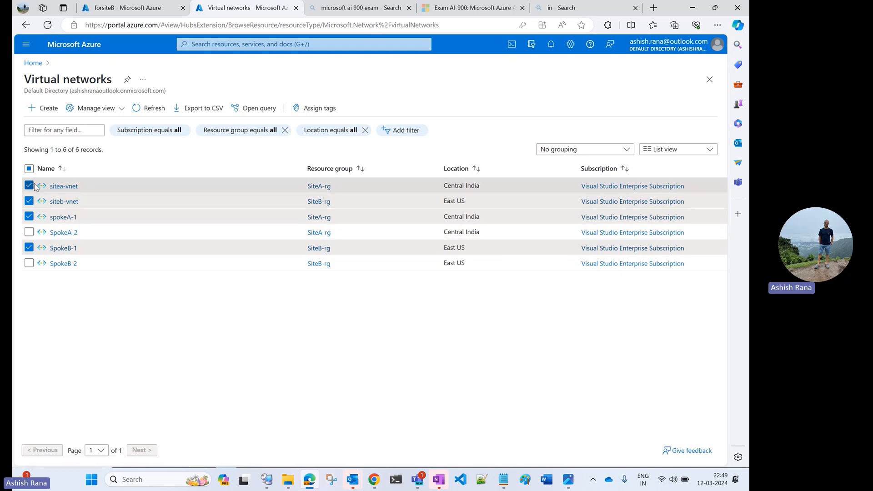
Step: Open the peerings of the sitea-vnet virtual network
{"action": "left_click", "coordinate": [70, 190]}
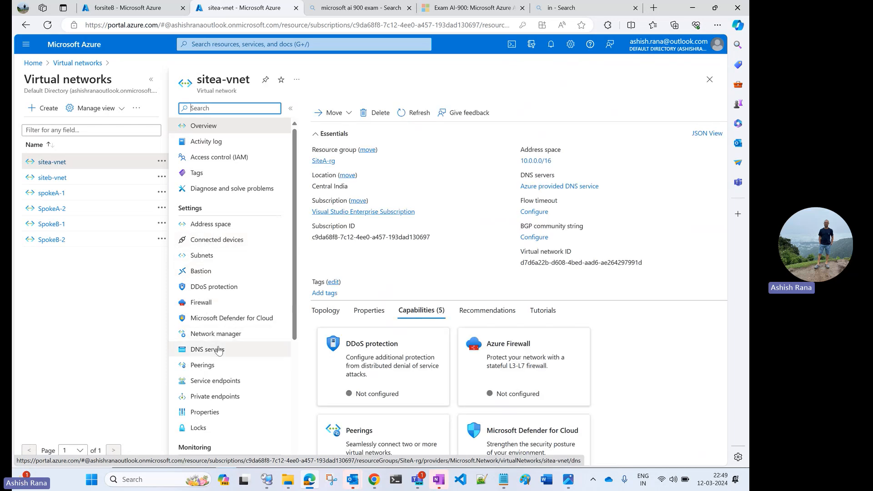
{"action": "left_click", "coordinate": [211, 369]}
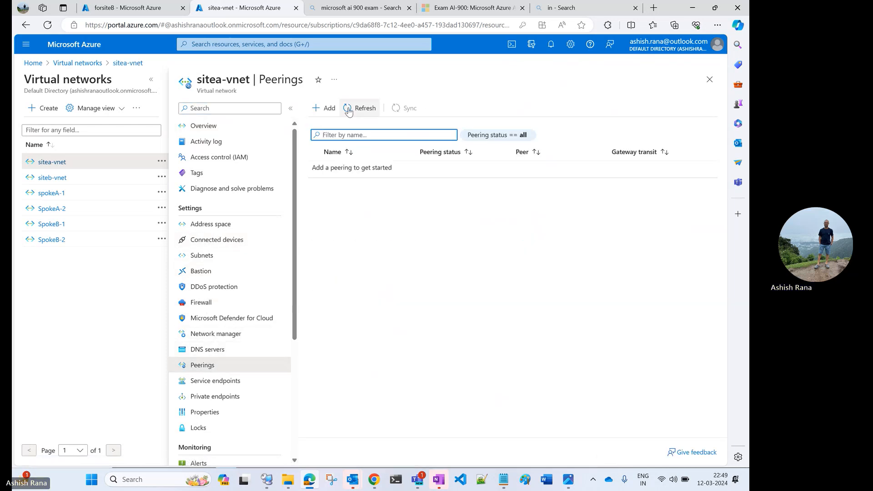
Step: Switch to Remote Desktop Connection Manager and connect to SiteA1-vm and SiteB1-vm
{"action": "left_click", "coordinate": [275, 474]}
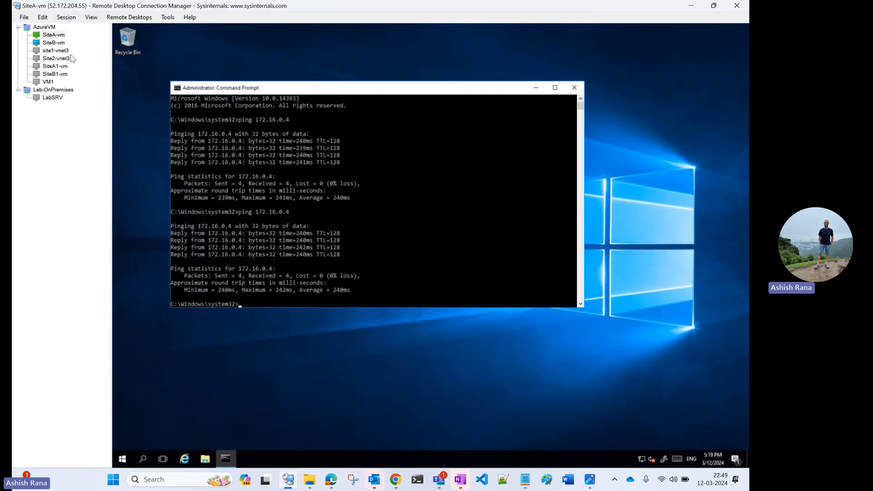
{"action": "double_click", "coordinate": [66, 65]}
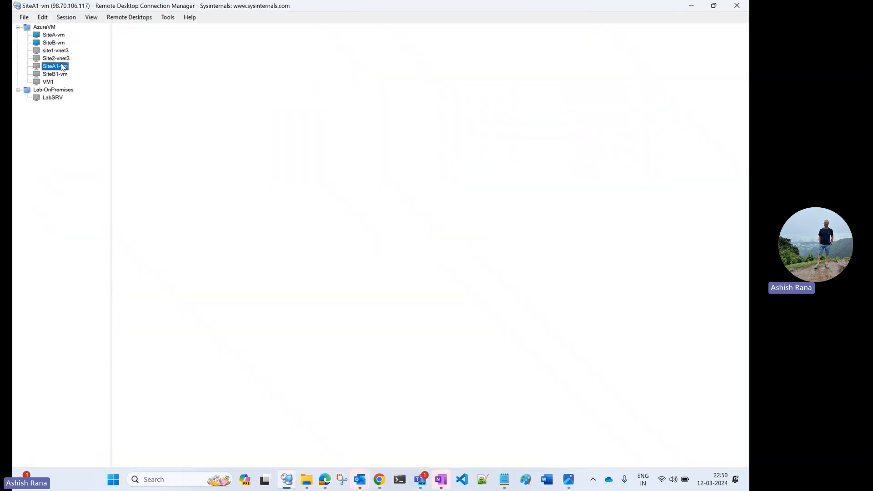
{"action": "double_click", "coordinate": [64, 75]}
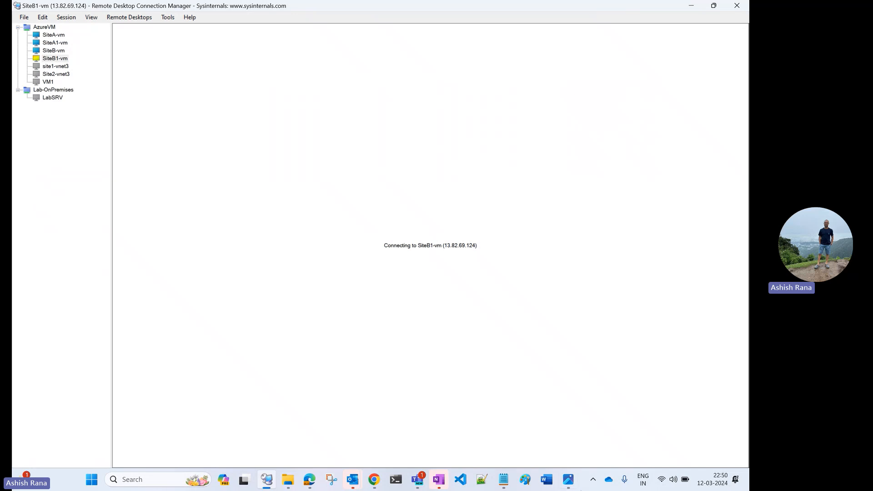
Step: Review the vpn-connect.jpg diagram again and return to the command prompt on SiteB1-vm
{"action": "left_click", "coordinate": [570, 481]}
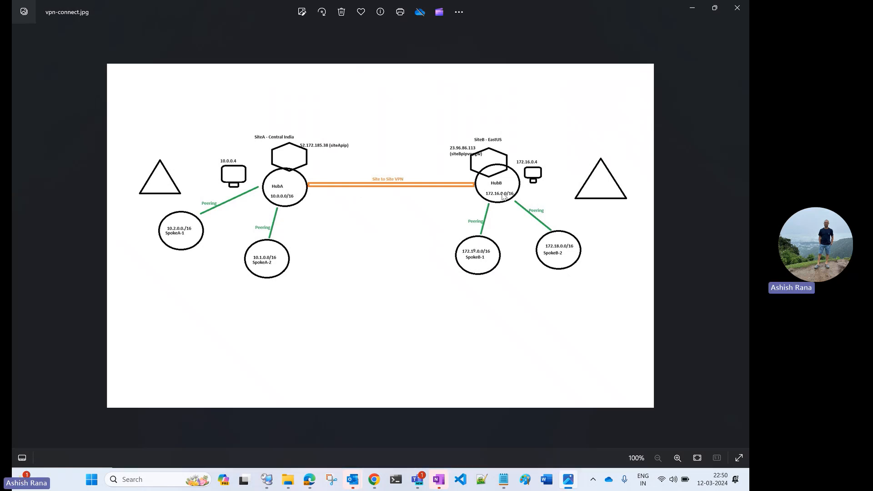
{"action": "left_click", "coordinate": [693, 7]}
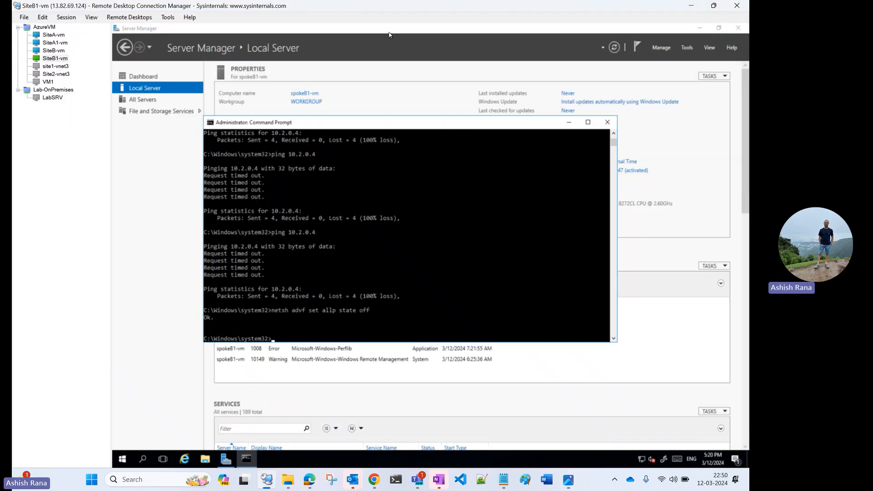
{"action": "left_click", "coordinate": [276, 196]}
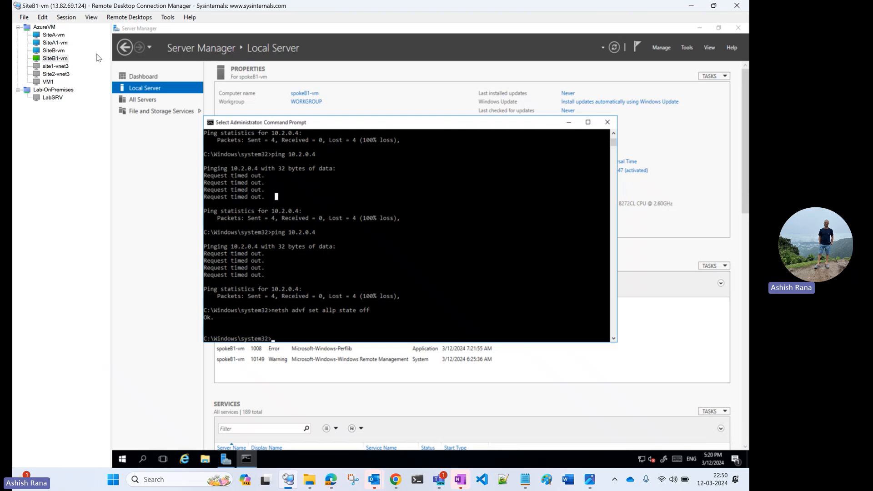
Step: In the command prompt on SiteA1-vm, clear the screen and show the IP configuration with ipconfig
{"action": "left_click", "coordinate": [55, 43]}
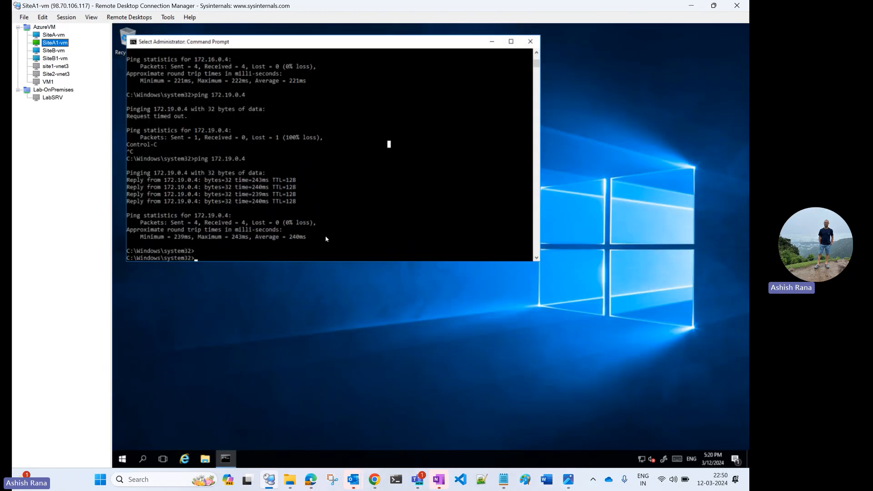
{"action": "left_click", "coordinate": [317, 211]}
{"action": "type", "text": "cls"}
{"action": "key", "text": "Return"}
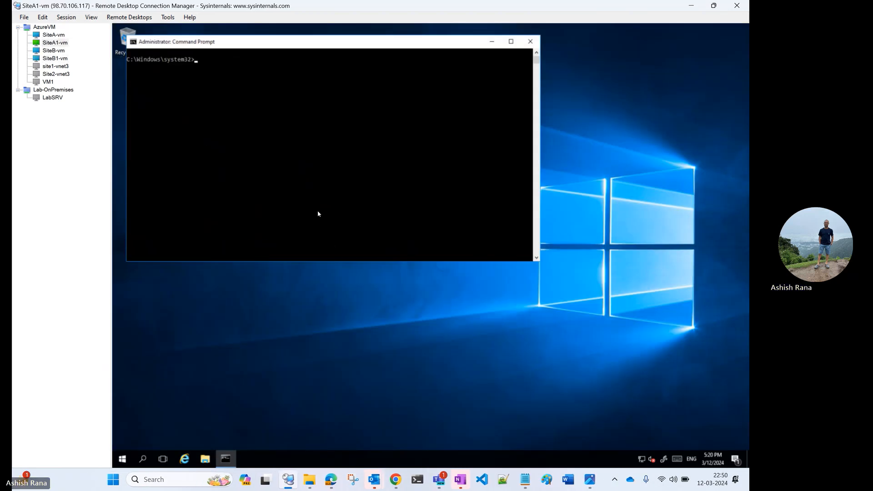
{"action": "type", "text": "ipconfig"}
{"action": "key", "text": "Return"}
Step: Test connectivity from SiteA1-vm to the SiteB hub by pinging 172.16.0.4, and interrupt the ping
{"action": "type", "text": "ping 172.1"}
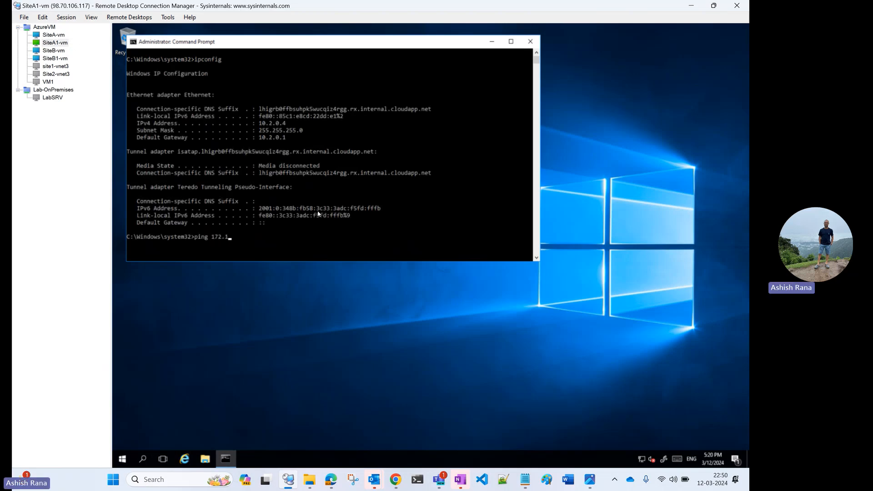
{"action": "type", "text": "6.0.4"}
{"action": "key", "text": "Return"}
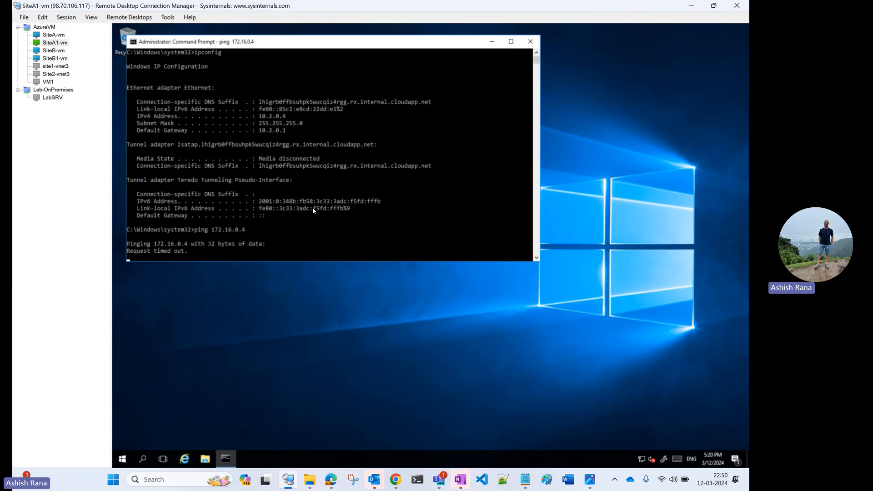
{"action": "key", "text": "ctrl+c"}
{"action": "key", "text": "Return"}
{"action": "key", "text": "Return"}
{"action": "key", "text": "Return"}
{"action": "key", "text": "Return"}
{"action": "key", "text": "Return"}
{"action": "key", "text": "Return"}
{"action": "key", "text": "Return"}
{"action": "key", "text": "Return"}
{"action": "key", "text": "Return"}
{"action": "key", "text": "Return"}
{"action": "key", "text": "Return"}
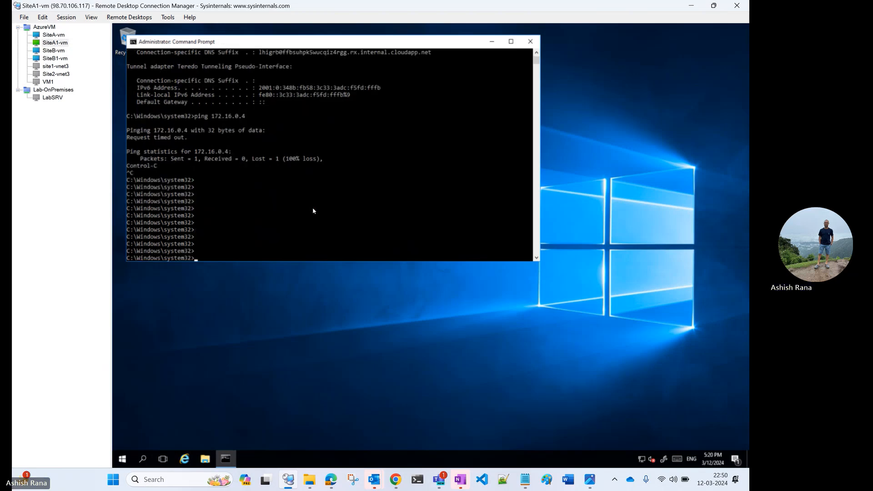
Step: Test connectivity from SiteA1-vm to the SpokeB-1 VM by pinging 172.19.0.4
{"action": "type", "text": "ping 17"}
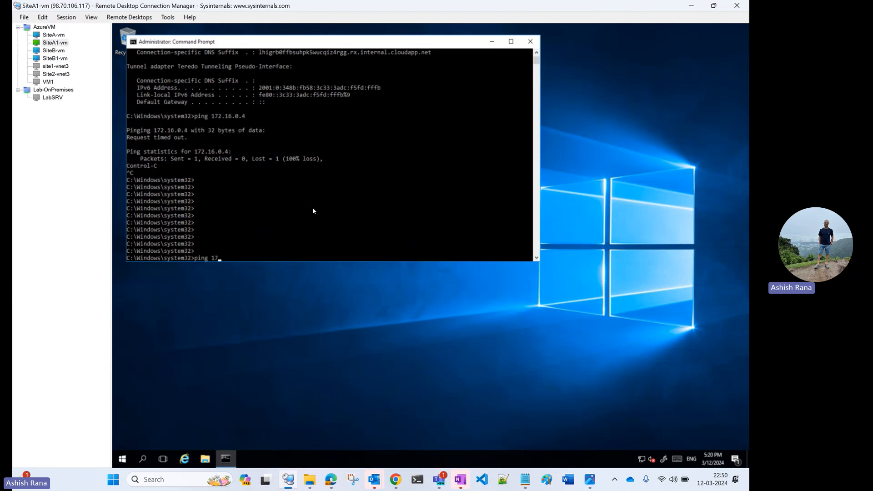
{"action": "type", "text": "2.19.0.4"}
{"action": "key", "text": "Return"}
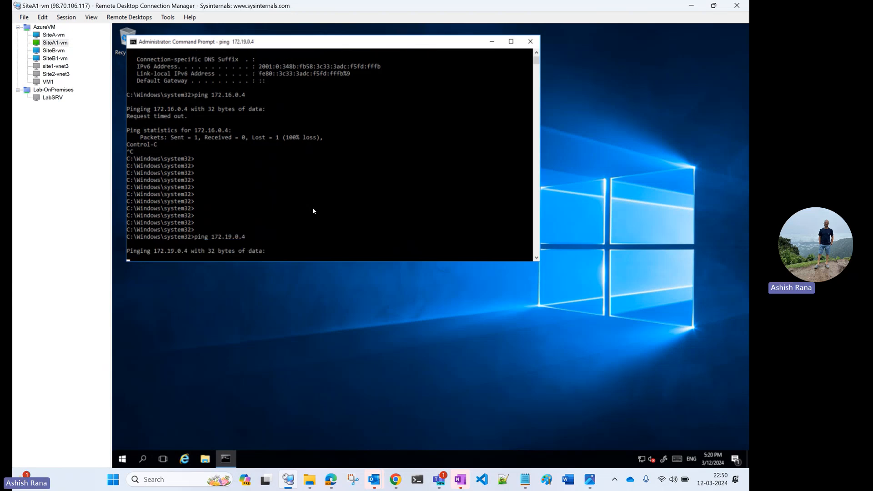
Step: Look through the SiteB1-vm, SiteA-vm and SiteA1-vm sessions, return to SiteA-vm and review the vpn-connect.jpg diagram
{"action": "left_click", "coordinate": [55, 58]}
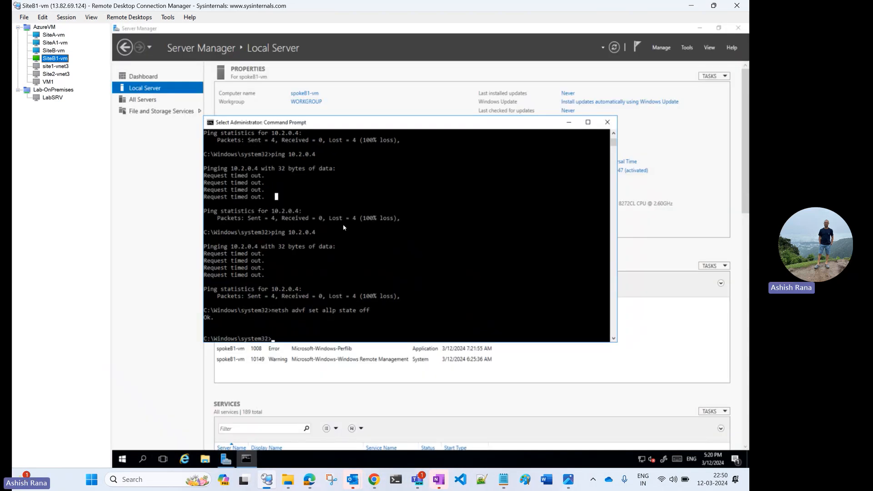
{"action": "left_click", "coordinate": [58, 35]}
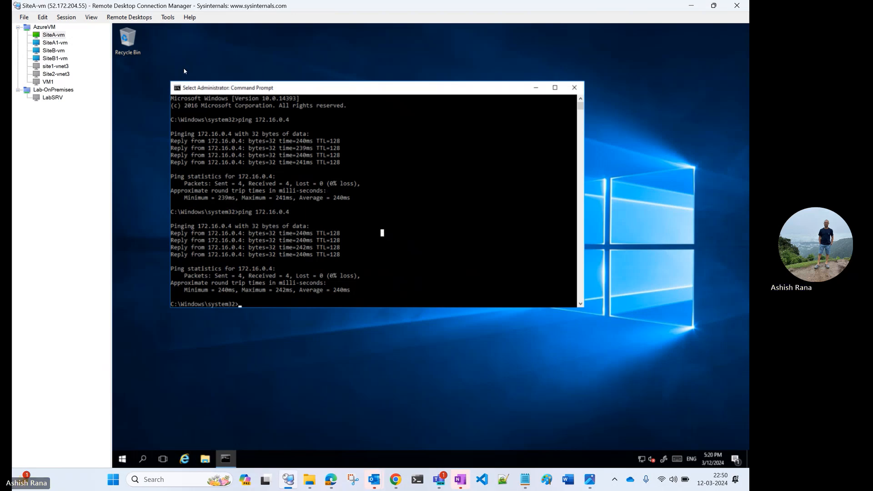
{"action": "left_click", "coordinate": [60, 36]}
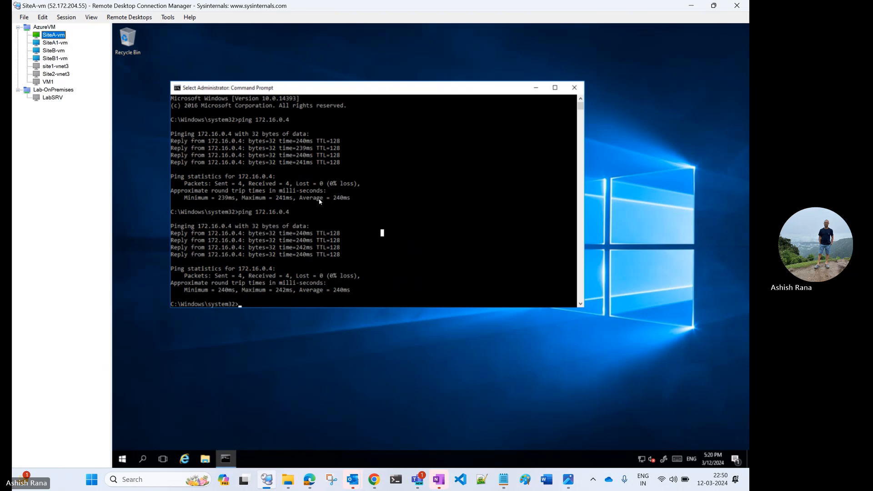
{"action": "left_click", "coordinate": [58, 52]}
{"action": "left_click", "coordinate": [61, 44]}
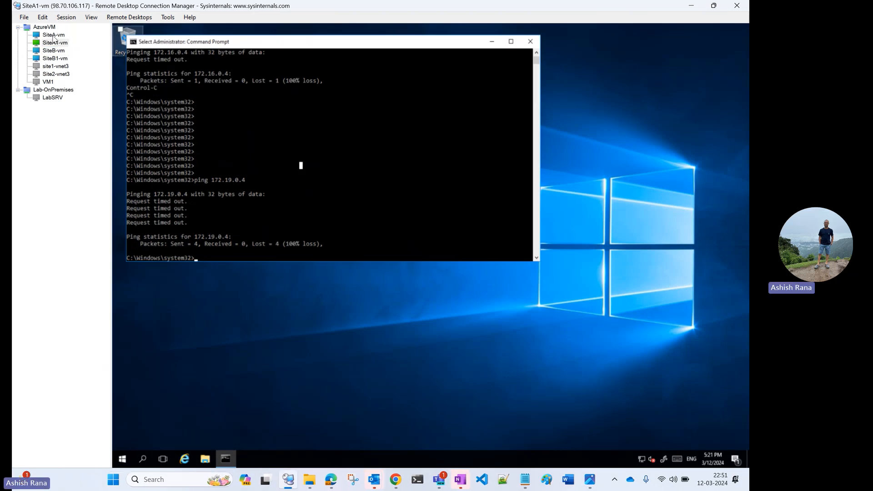
{"action": "left_click", "coordinate": [54, 35]}
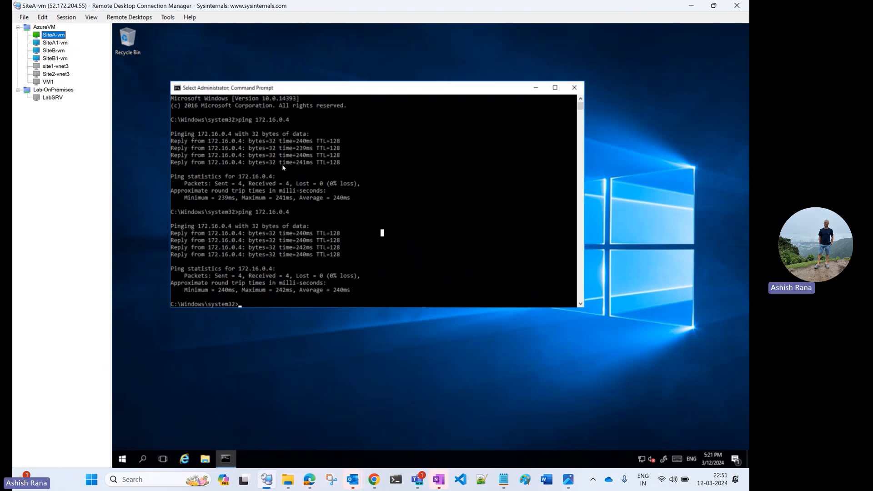
{"action": "left_click", "coordinate": [568, 479]}
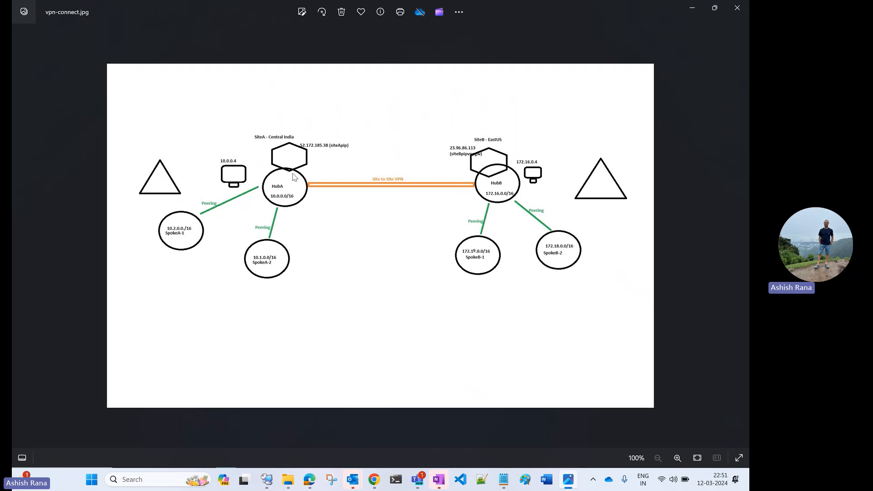
{"action": "left_click", "coordinate": [685, 7]}
Step: Show the IP configuration of SiteA-vm with ipconfig in its command prompt
{"action": "left_click", "coordinate": [282, 141]}
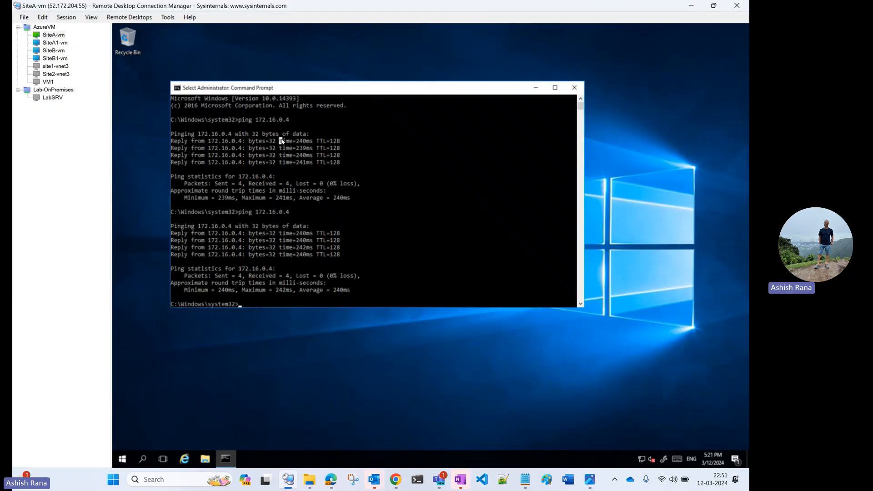
{"action": "type", "text": "upconfig"}
{"action": "key", "text": "Return"}
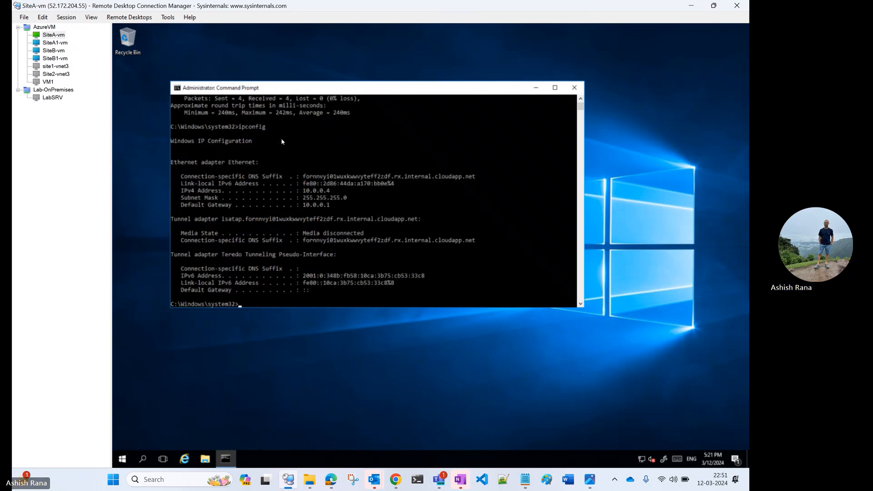
Step: Test connectivity from SiteA-vm to the SpokeA-1 VM by pinging 10.2.0.4
{"action": "type", "text": "ping "}
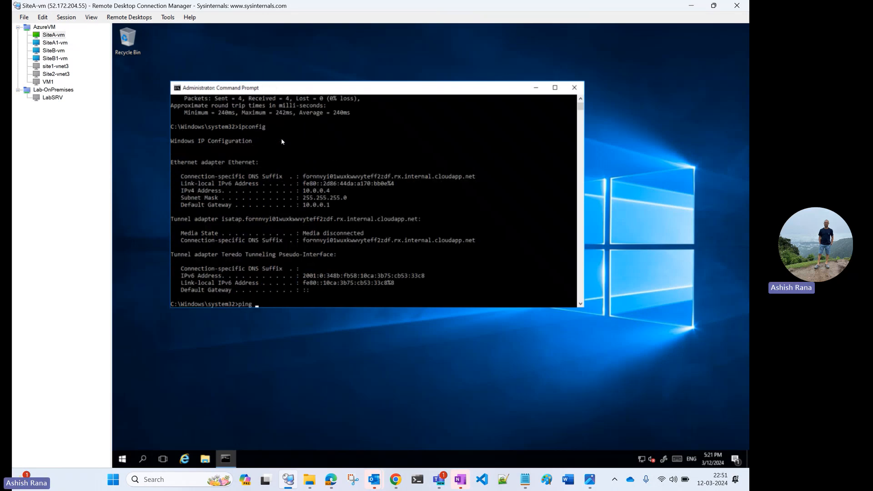
{"action": "type", "text": "10.2.0.4"}
{"action": "key", "text": "Return"}
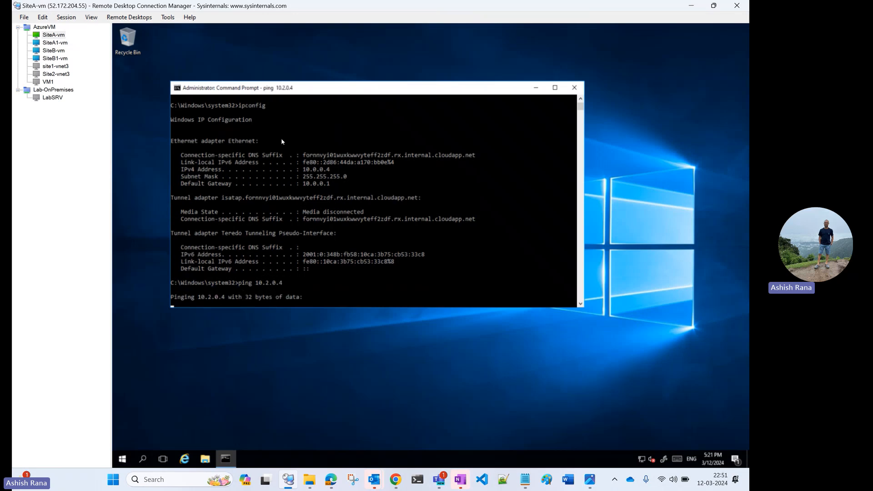
Step: Switch to the Azure portal in Edge and start a new peering on sitea-vnet with the local link name peer-sitea-to-spokeA1
{"action": "left_click", "coordinate": [330, 479]}
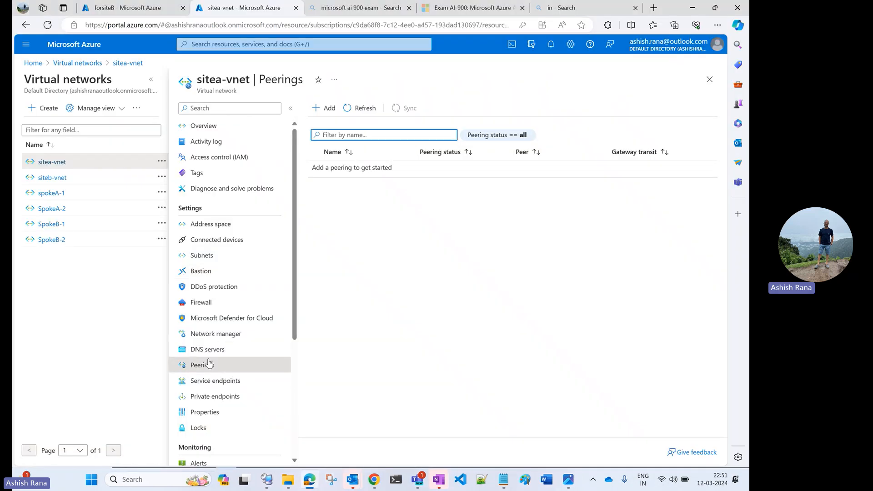
{"action": "left_click", "coordinate": [328, 109]}
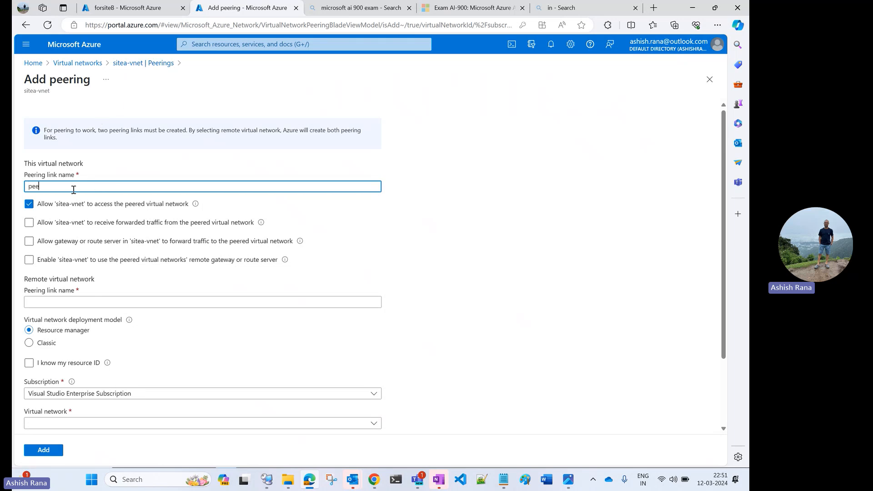
{"action": "type", "text": "peer-site"}
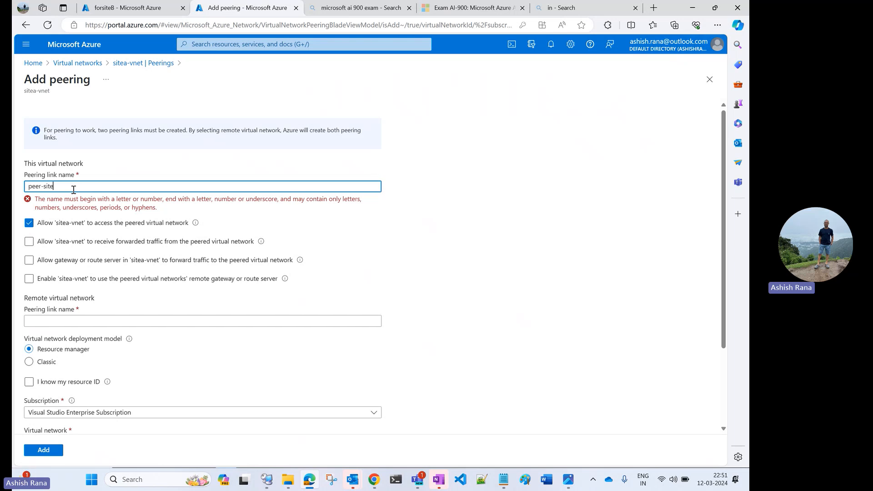
{"action": "type", "text": "a-"}
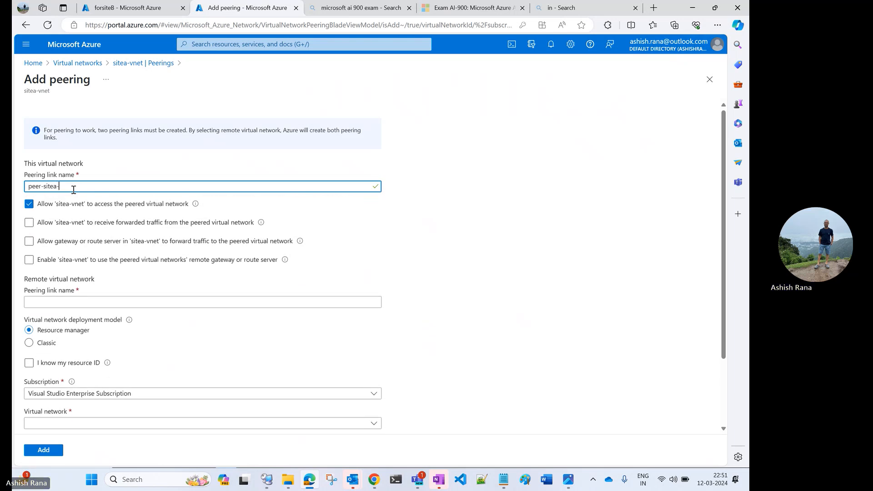
{"action": "type", "text": "to-"}
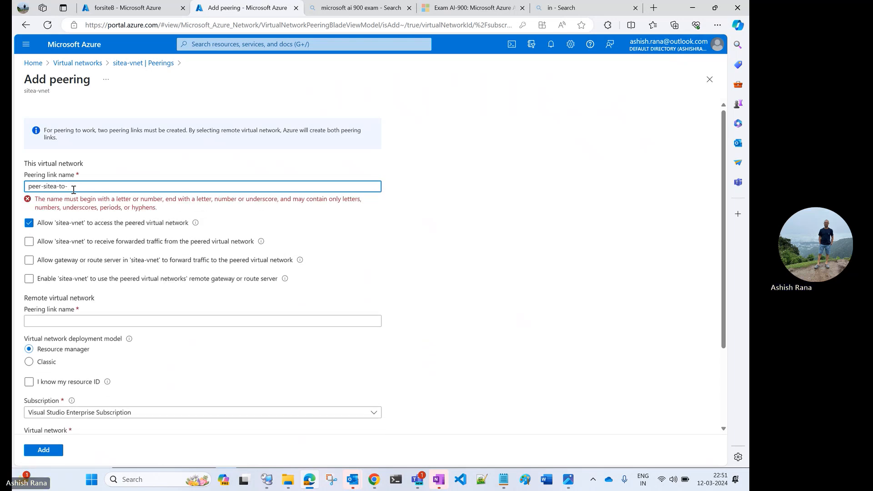
{"action": "type", "text": "sitea"}
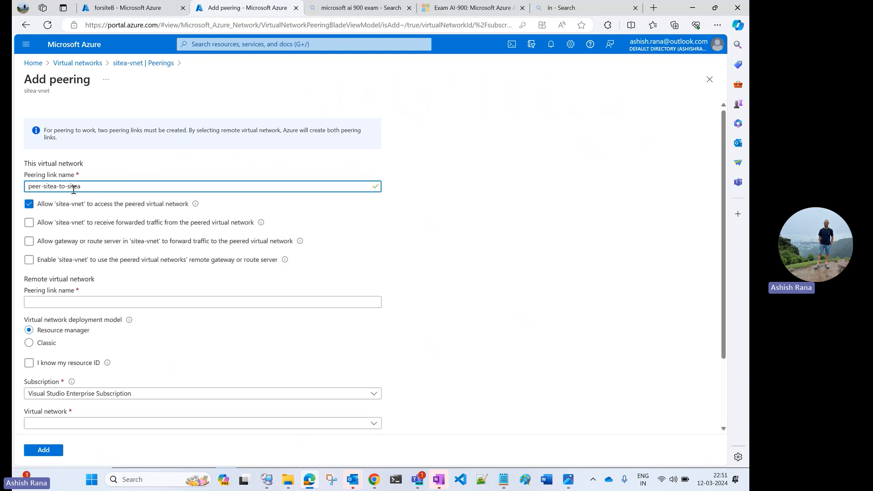
{"action": "type", "text": "1"}
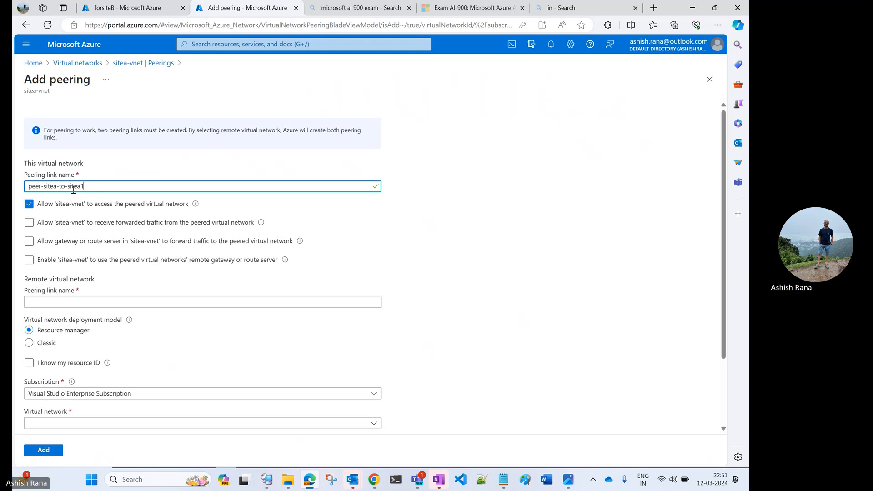
{"action": "key", "text": "BackSpace"}
{"action": "key", "text": "BackSpace"}
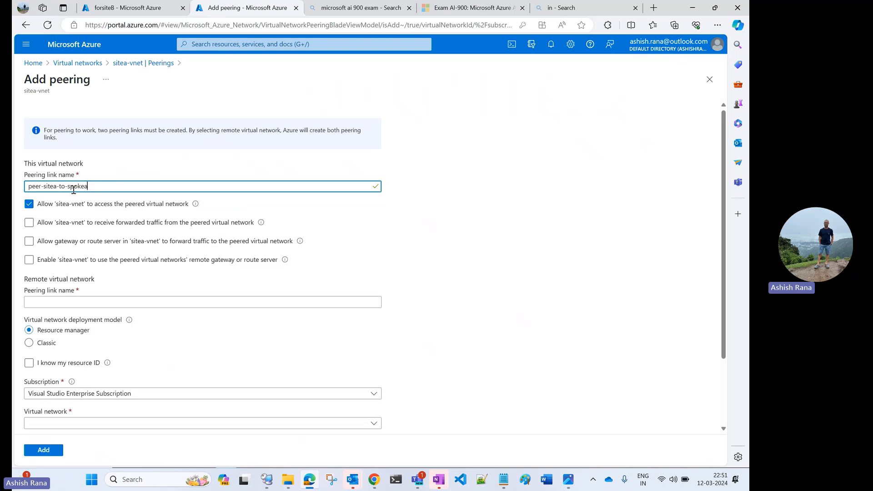
{"action": "key", "text": "BackSpace"}
{"action": "type", "text": "A1"}
Step: Allow sitea-vnet to receive forwarded traffic and allow its gateway or route server to forward traffic to the peered virtual network
{"action": "left_click", "coordinate": [29, 223]}
{"action": "left_click", "coordinate": [29, 223]}
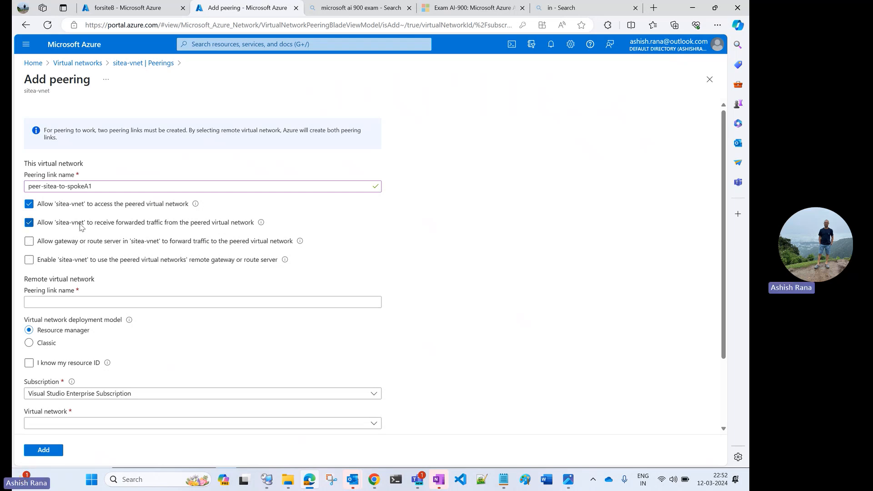
{"action": "left_click", "coordinate": [28, 243]}
Step: Name the remote virtual network's peering link peer-spokeA1-to-sitea
{"action": "scroll", "coordinate": [174, 152], "scroll_direction": "down", "scroll_amount": 1}
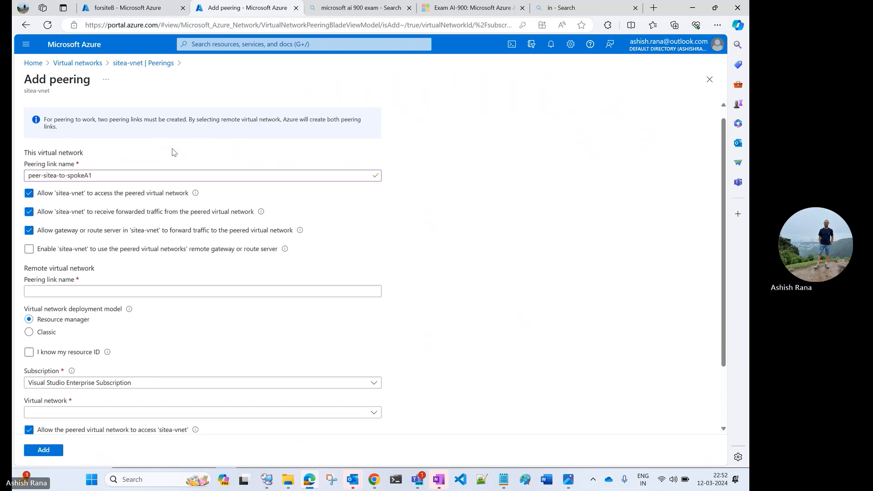
{"action": "left_click", "coordinate": [56, 289]}
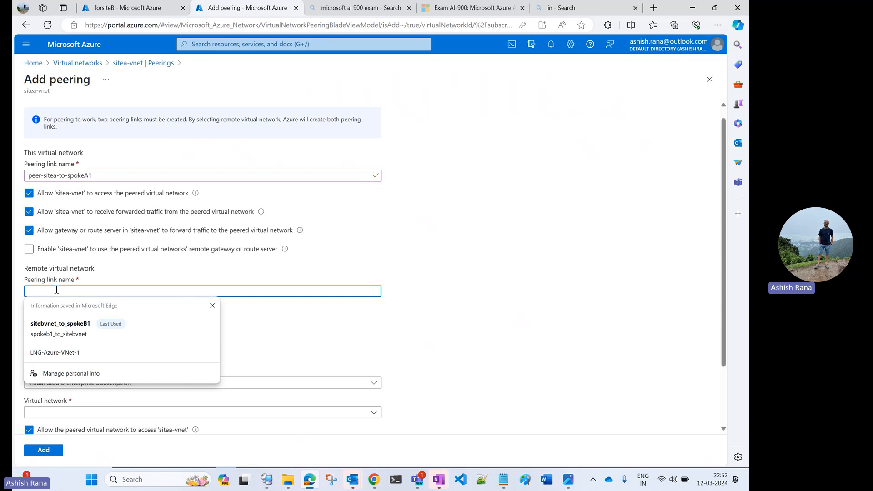
{"action": "key", "text": "Escape"}
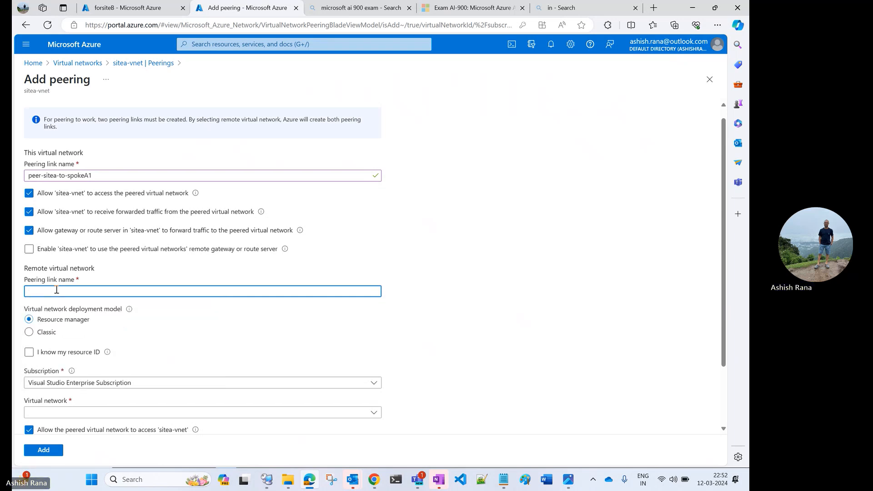
{"action": "type", "text": "peer-spokeA"}
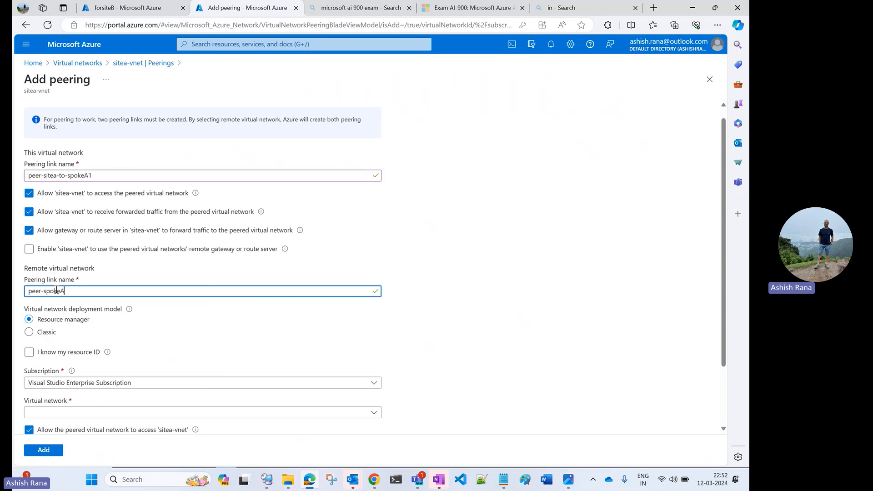
{"action": "type", "text": "1-t"}
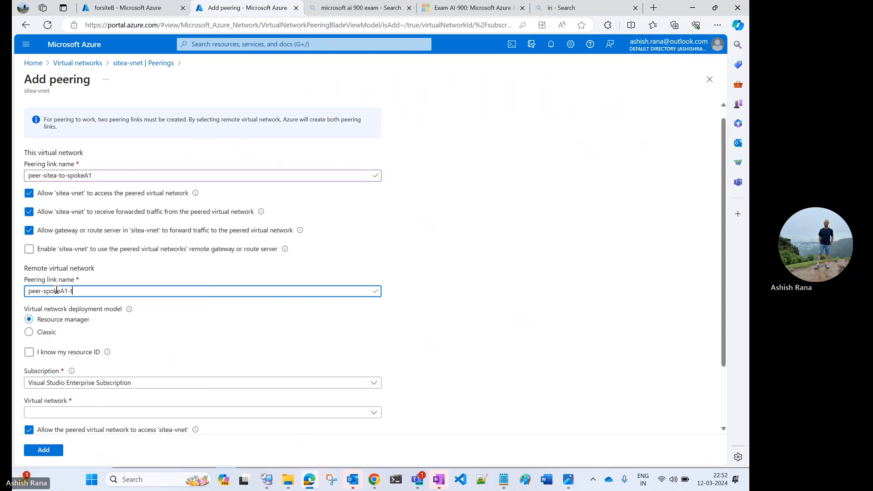
{"action": "type", "text": "o-"}
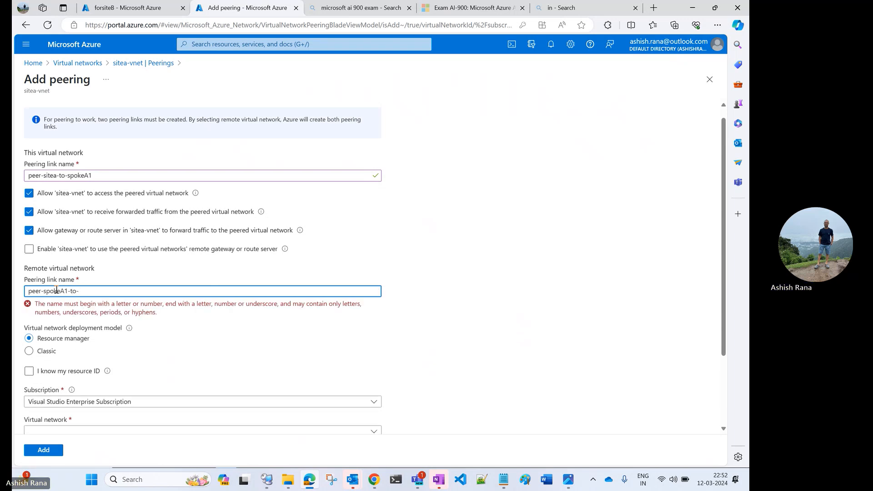
{"action": "type", "text": "sitea"}
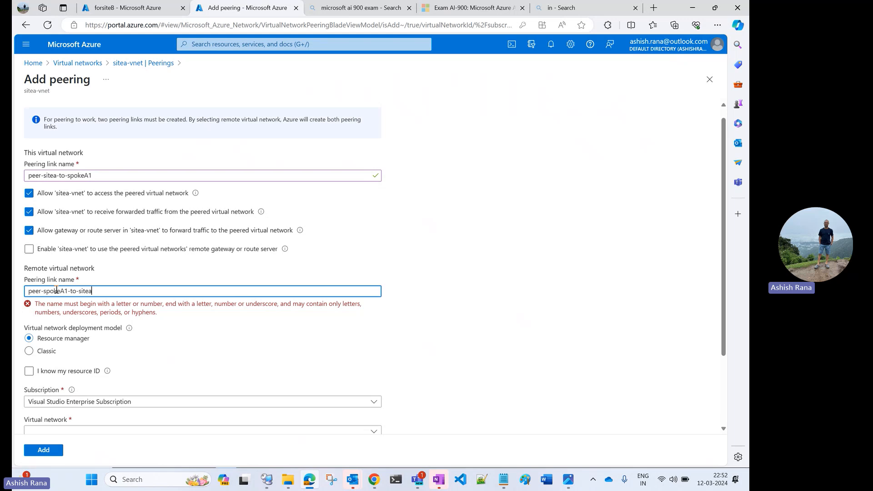
Step: Choose spokeA-1 as the remote virtual network for the peering
{"action": "scroll", "coordinate": [163, 334], "scroll_direction": "down", "scroll_amount": 2}
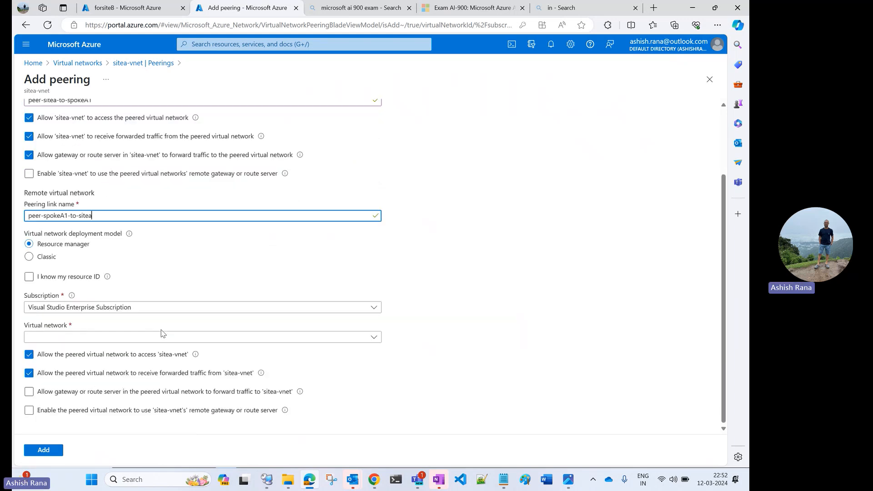
{"action": "left_click", "coordinate": [98, 336]}
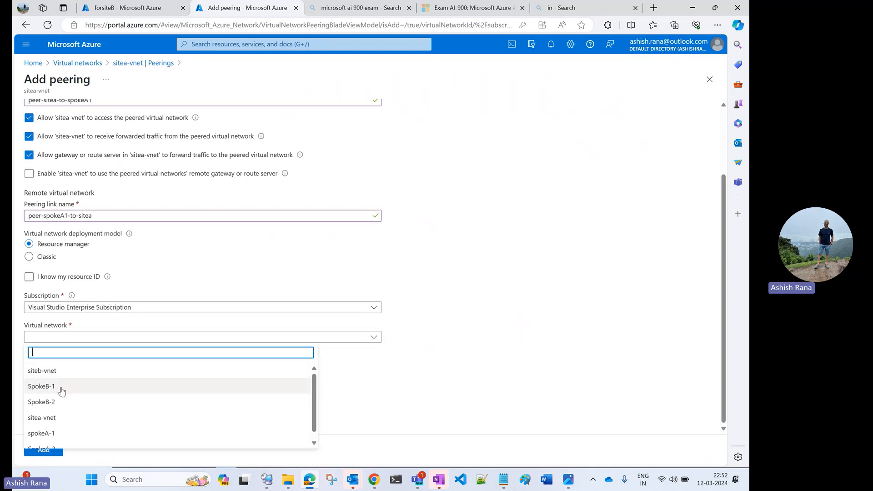
{"action": "left_click", "coordinate": [58, 433]}
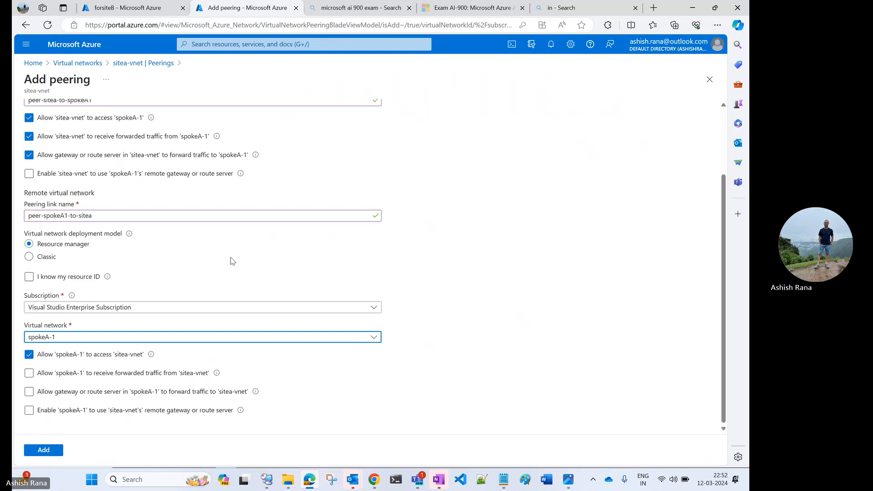
Step: Allow spokeA-1 to receive forwarded traffic from sitea-vnet, enable its use of sitea-vnet's remote gateway, and add the peering
{"action": "left_click", "coordinate": [28, 373]}
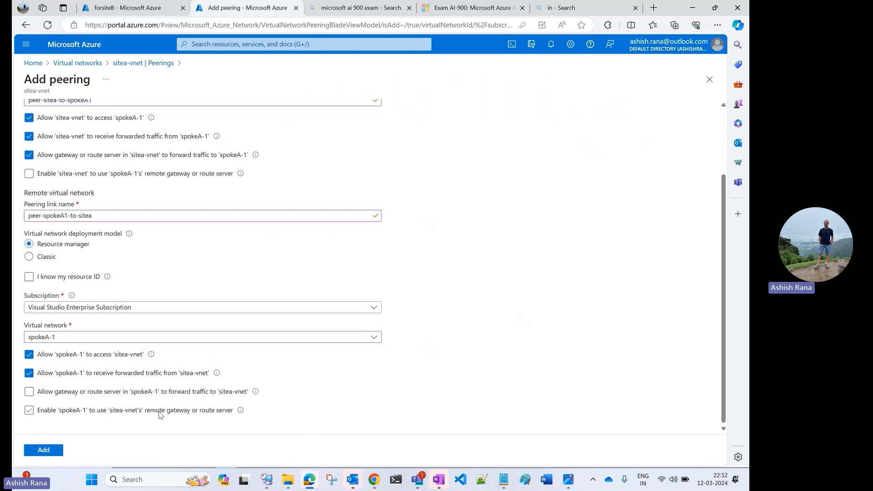
{"action": "left_click", "coordinate": [28, 411]}
{"action": "left_click", "coordinate": [43, 450]}
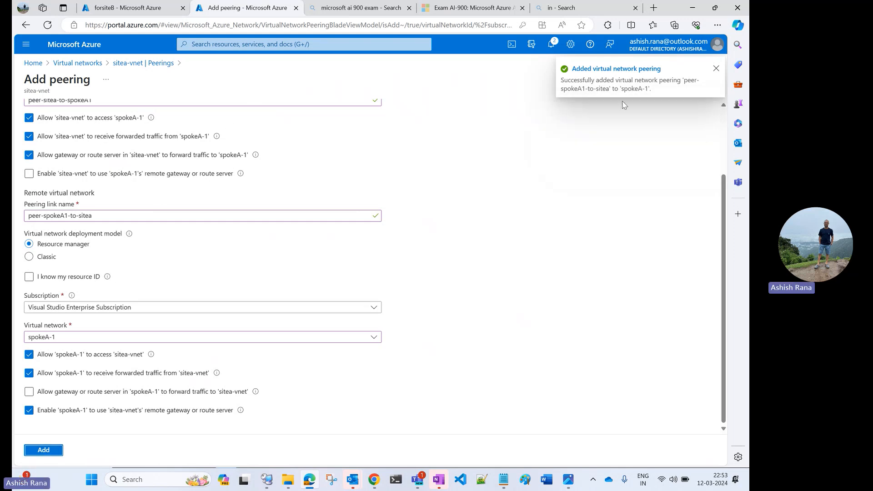
{"action": "left_click", "coordinate": [716, 68]}
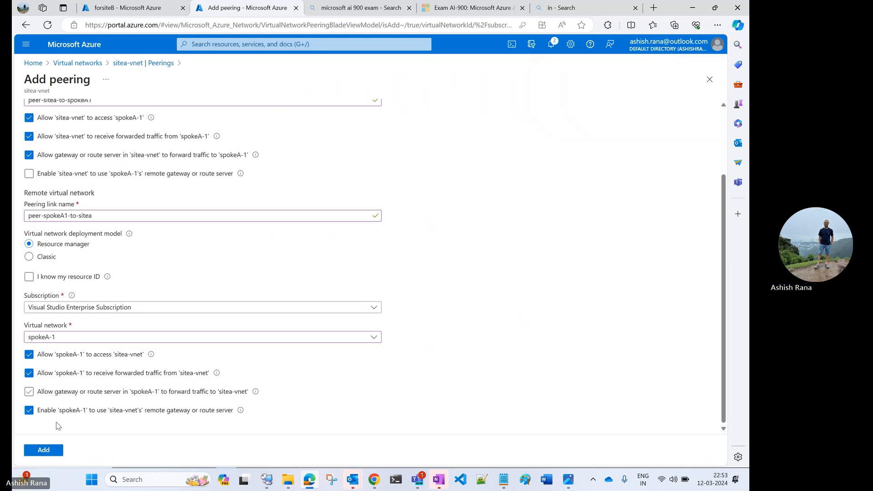
{"action": "left_click", "coordinate": [44, 450]}
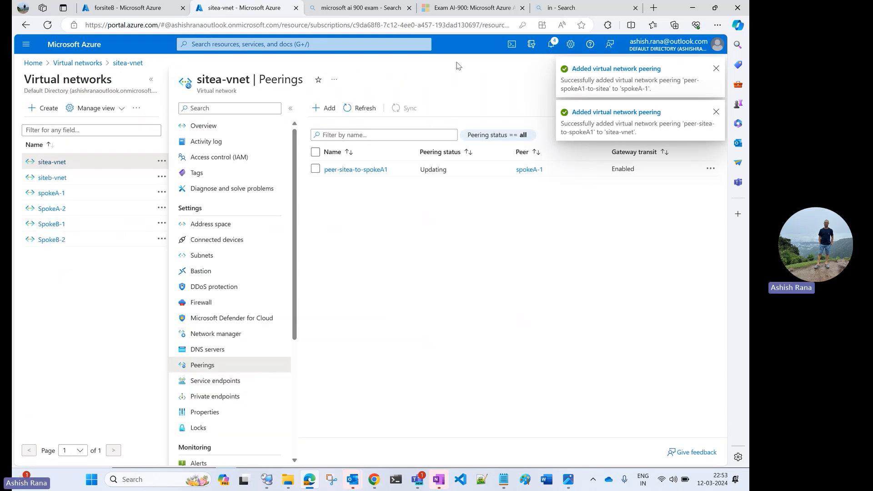
Step: Refresh sitea-vnet's peerings, check the gateway transit of its peering to spokeA-1, and view the peerings of spokeA-1
{"action": "left_click", "coordinate": [356, 109]}
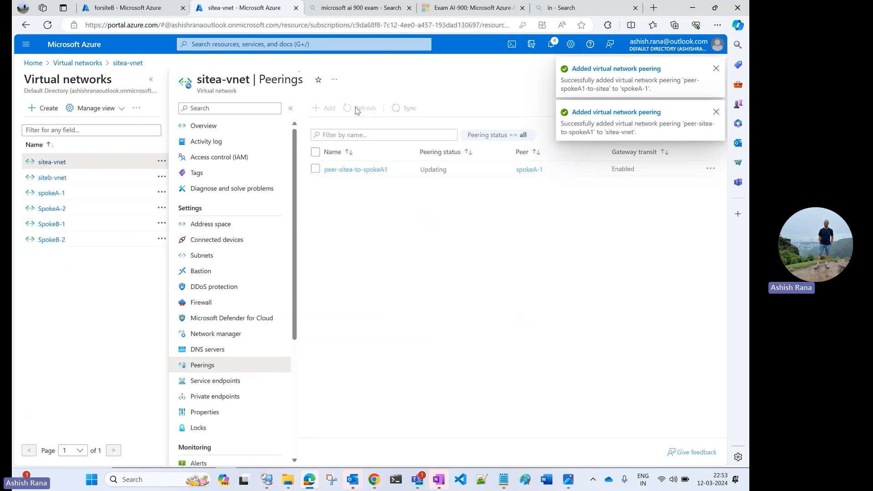
{"action": "double_click", "coordinate": [623, 171]}
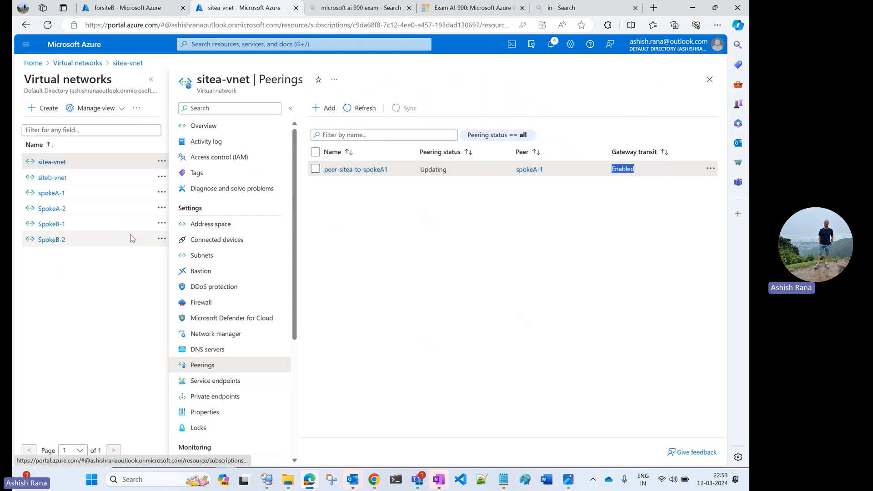
{"action": "left_click", "coordinate": [52, 194]}
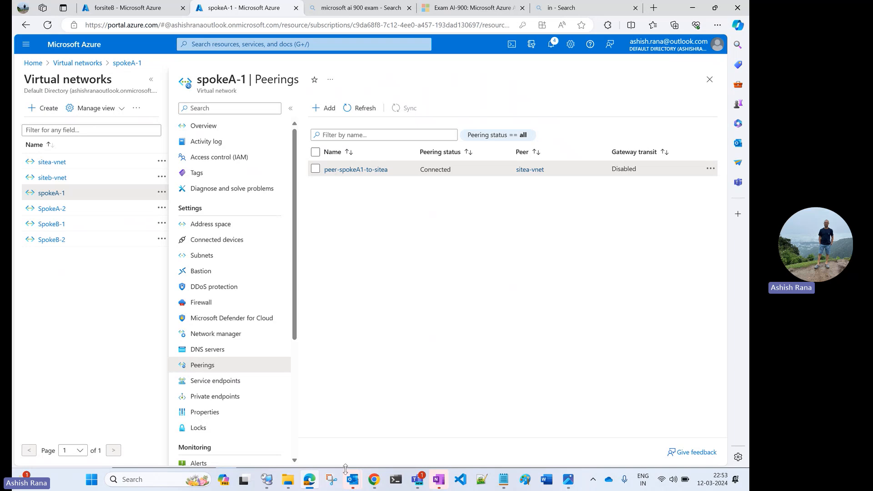
Step: Switch to Remote Desktop Connection Manager and ping 10.0.0.4 from the command prompt of SiteA1-vm
{"action": "left_click", "coordinate": [269, 480]}
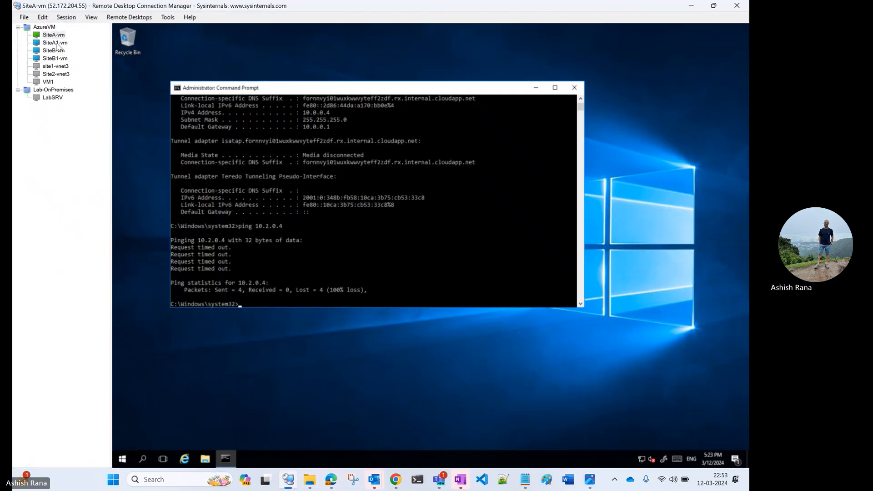
{"action": "left_click", "coordinate": [55, 42]}
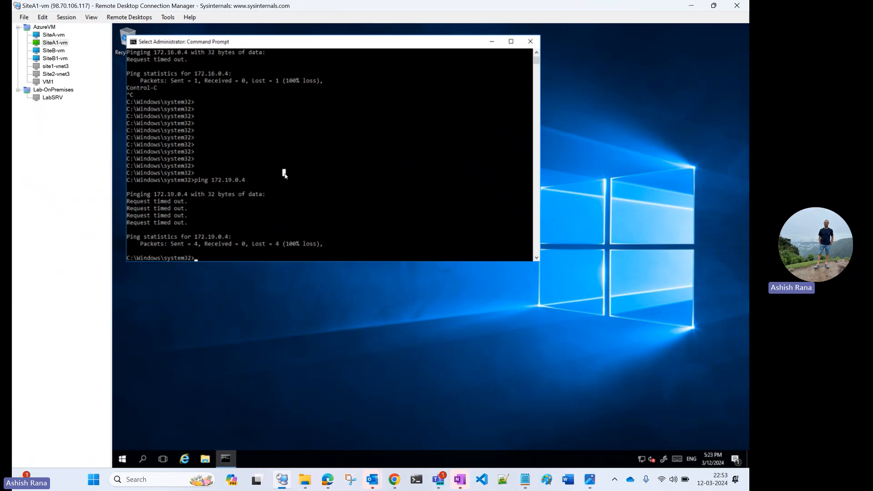
{"action": "type", "text": "ping"}
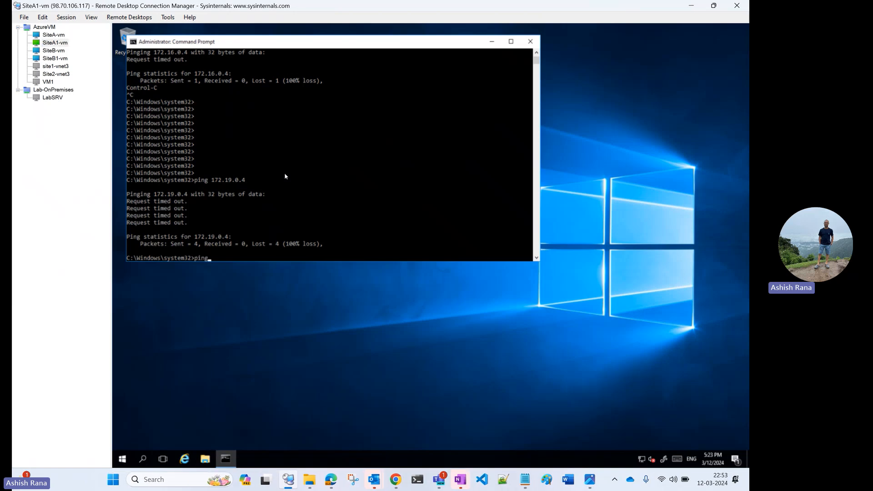
{"action": "type", "text": " 10.0.0.4"}
{"action": "key", "text": "Return"}
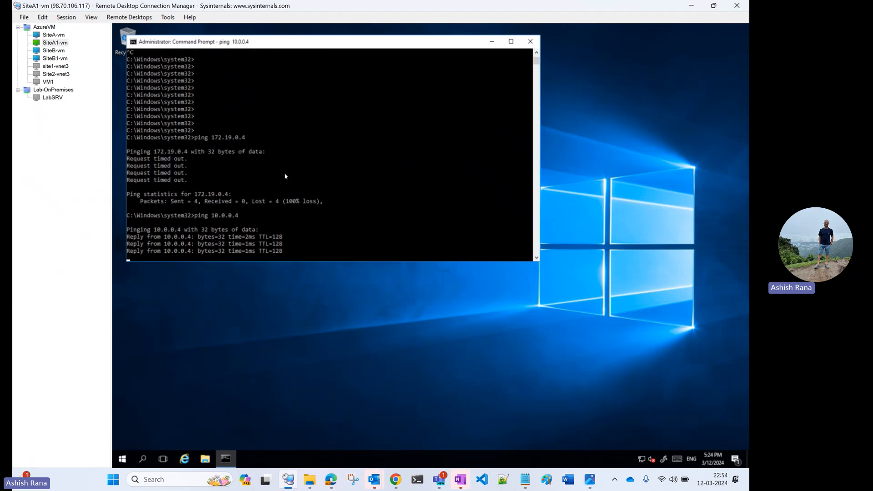
{"action": "key", "text": "Return"}
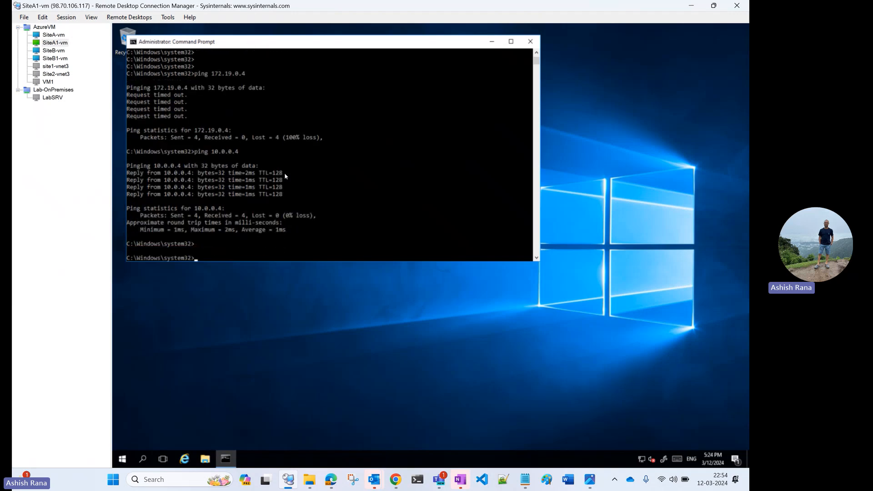
Step: Ping the Site B hub machine at 172.16.0.4 from SiteA1-vm
{"action": "type", "text": "ping 172.16.0.4"}
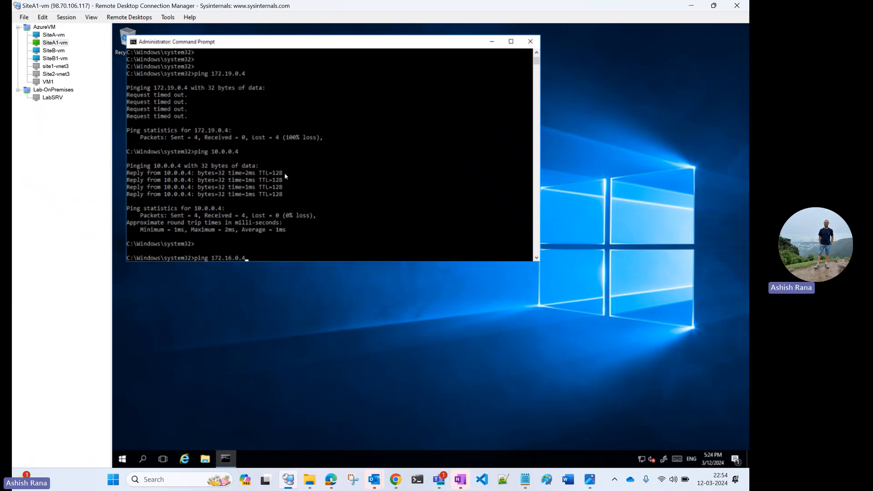
{"action": "key", "text": "Return"}
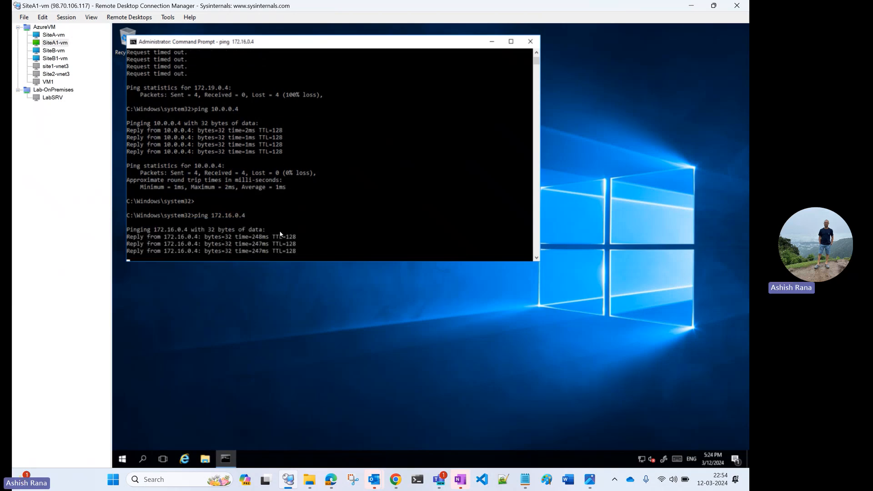
{"action": "left_click", "coordinate": [264, 230]}
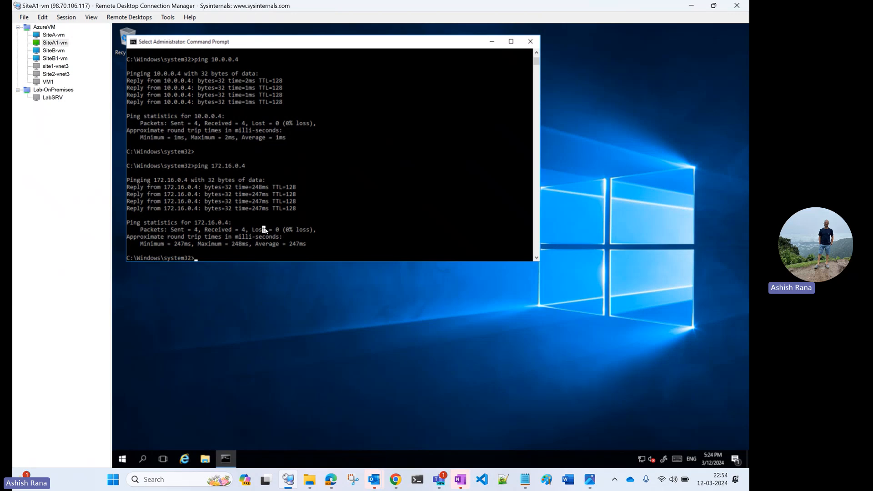
Step: Ping 172.19.0.4 from SiteA1-vm and check the SpokeB-1 connections in the vpn-connect.jpg network diagram
{"action": "type", "text": "ping 172.19.0.4"}
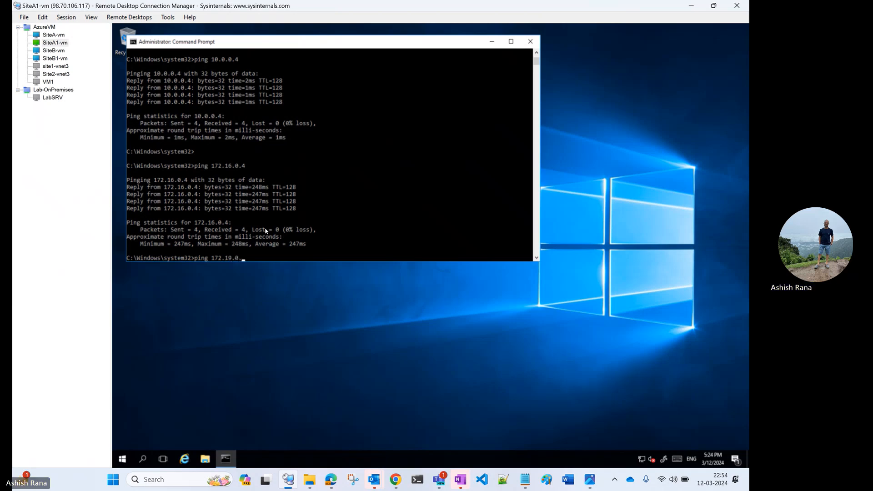
{"action": "key", "text": "Return"}
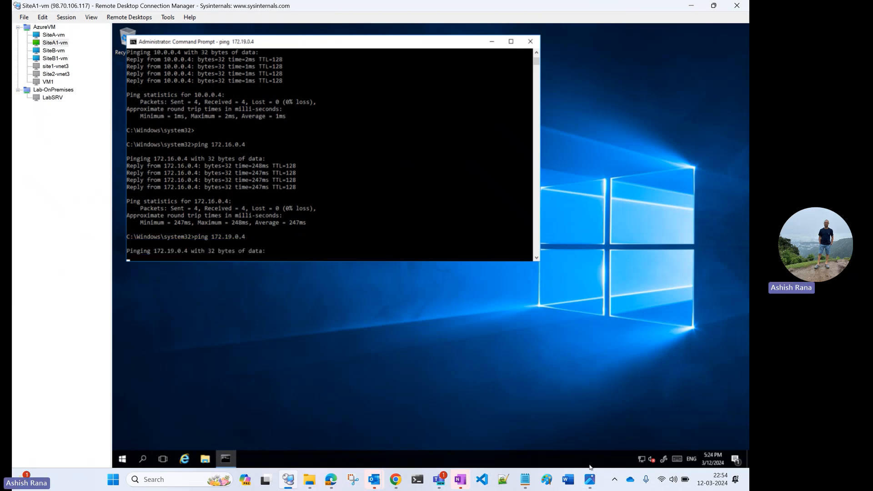
{"action": "left_click", "coordinate": [588, 480]}
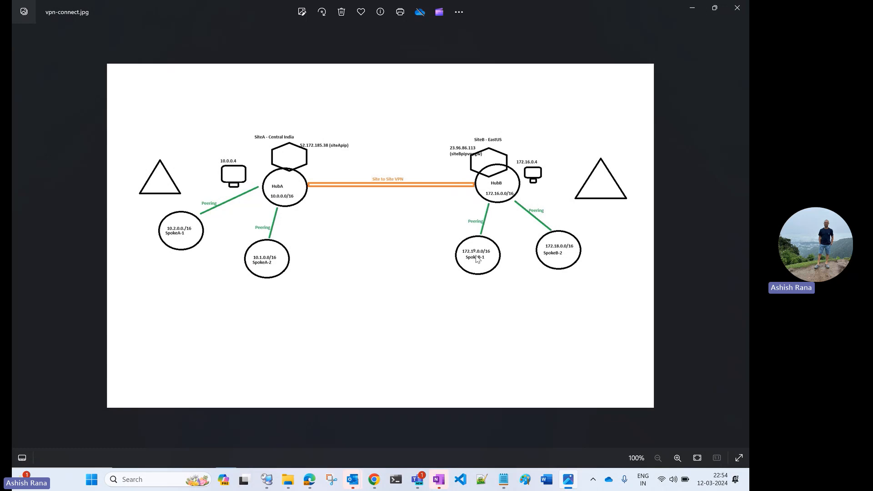
{"action": "left_click", "coordinate": [695, 8]}
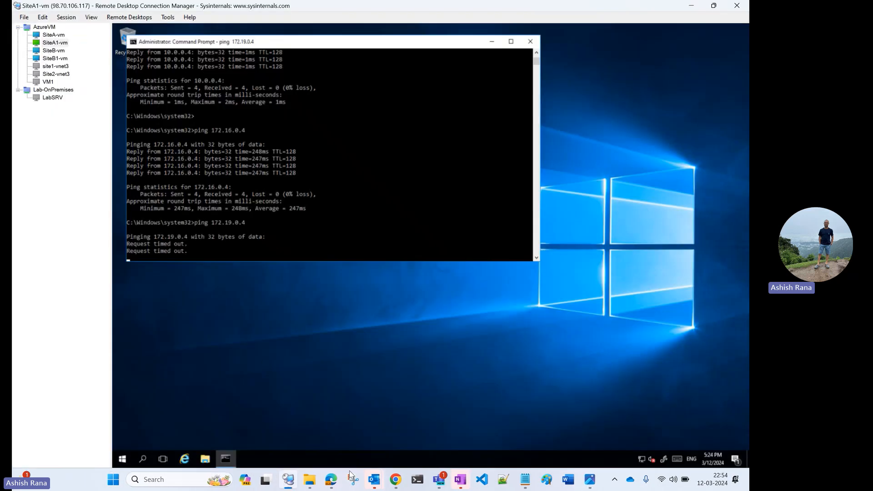
Step: Switch to the Azure portal in Edge, start a new peering on SpokeB-1, and name its peering link peer-siteB-spoke1-to-SiteB
{"action": "left_click", "coordinate": [331, 479]}
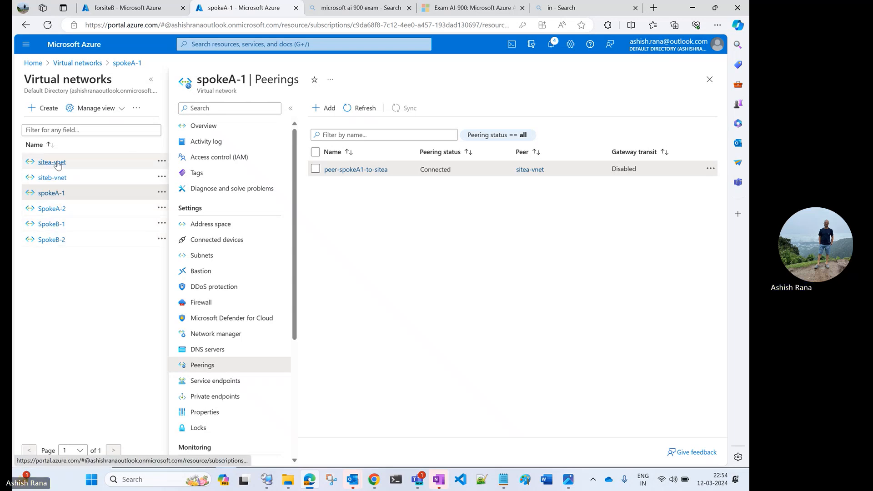
{"action": "left_click", "coordinate": [53, 225]}
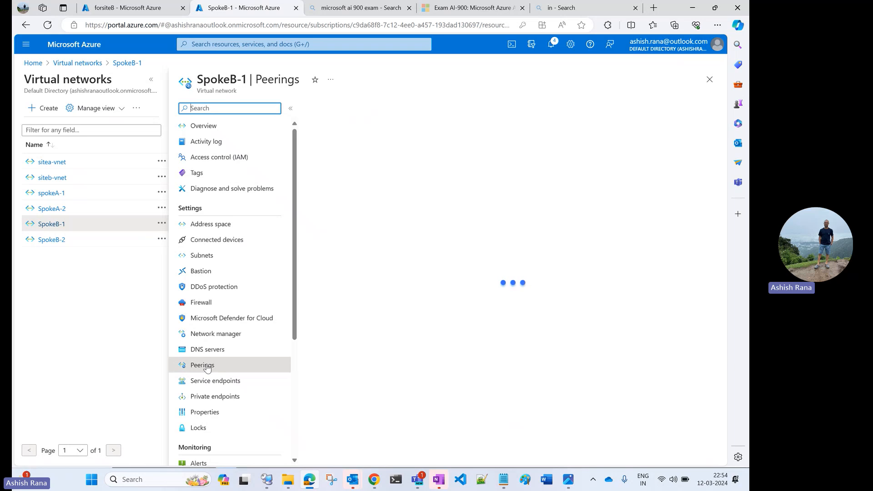
{"action": "left_click", "coordinate": [326, 108]}
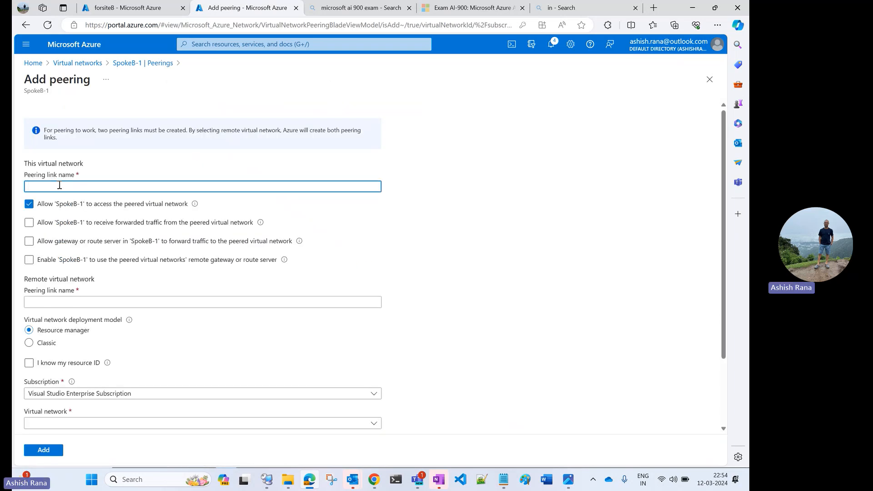
{"action": "type", "text": "peer-site"}
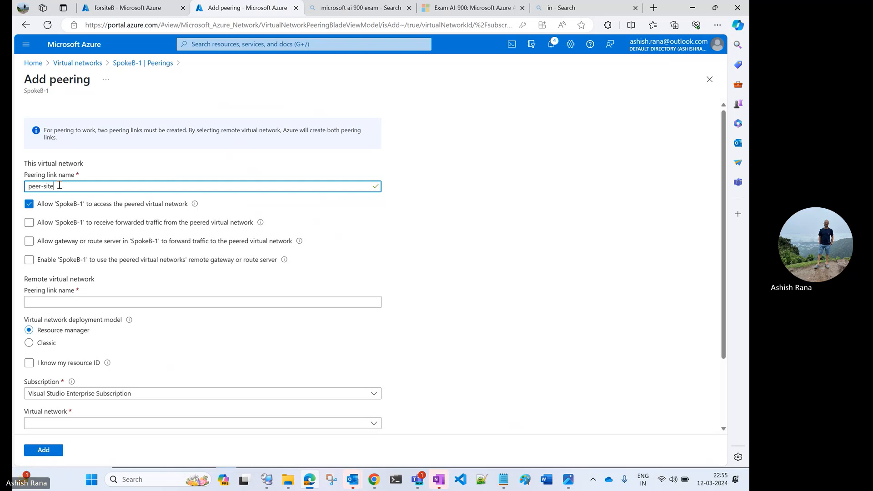
{"action": "type", "text": "B"}
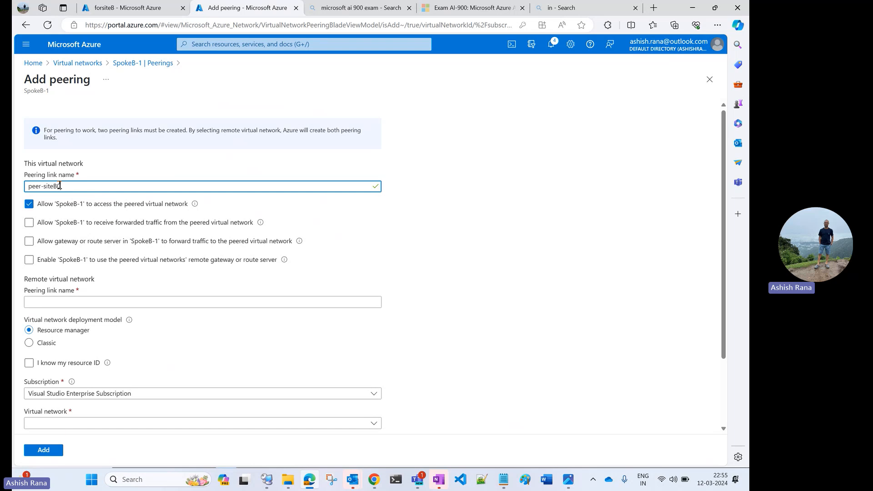
{"action": "key", "text": "BackSpace"}
{"action": "key", "text": "BackSpace"}
{"action": "type", "text": "spoke1-to-SiteB"}
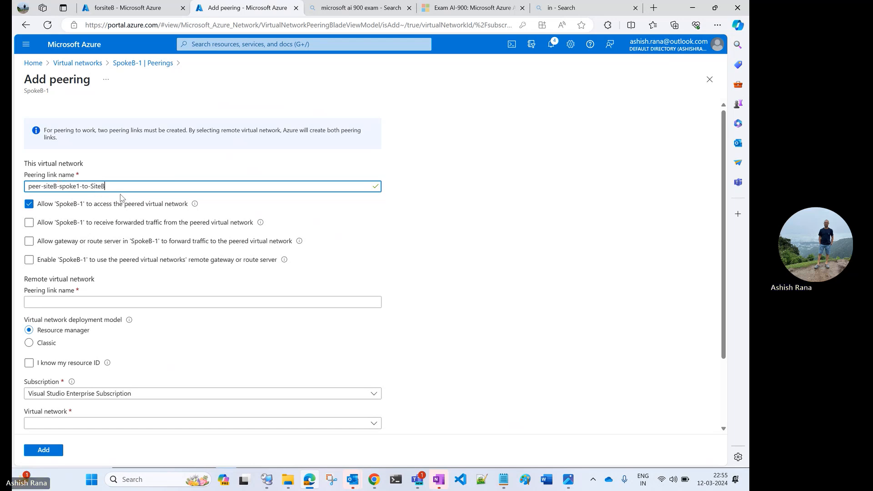
Step: Name the remote virtual network's peering link peer-siteB-to-siteB1-spoke, reusing the text of the local link name
{"action": "left_click_drag", "start_coordinate": [123, 190], "coordinate": [26, 183]}
{"action": "key", "text": "ctrl+c"}
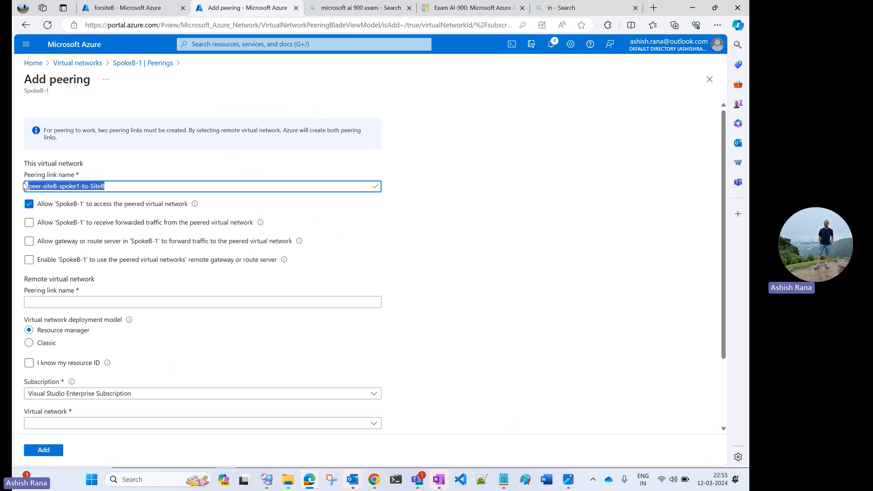
{"action": "left_click", "coordinate": [68, 303]}
{"action": "key", "text": "ctrl+v"}
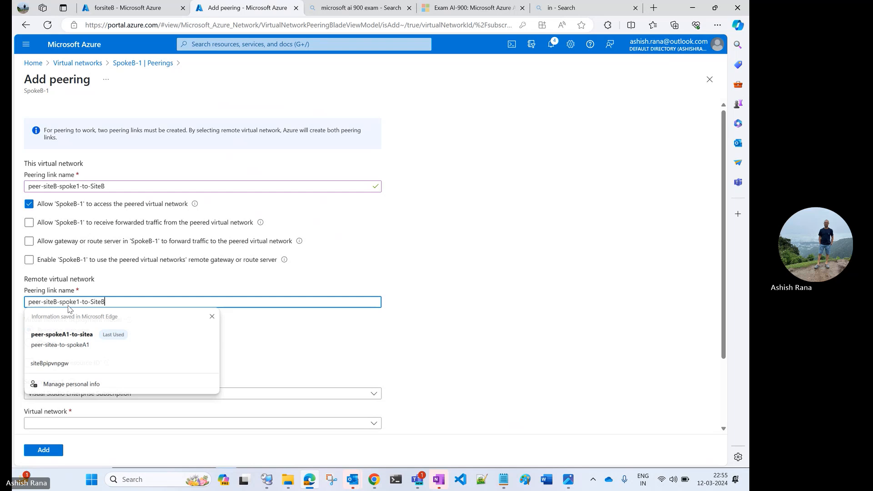
{"action": "left_click", "coordinate": [68, 306]}
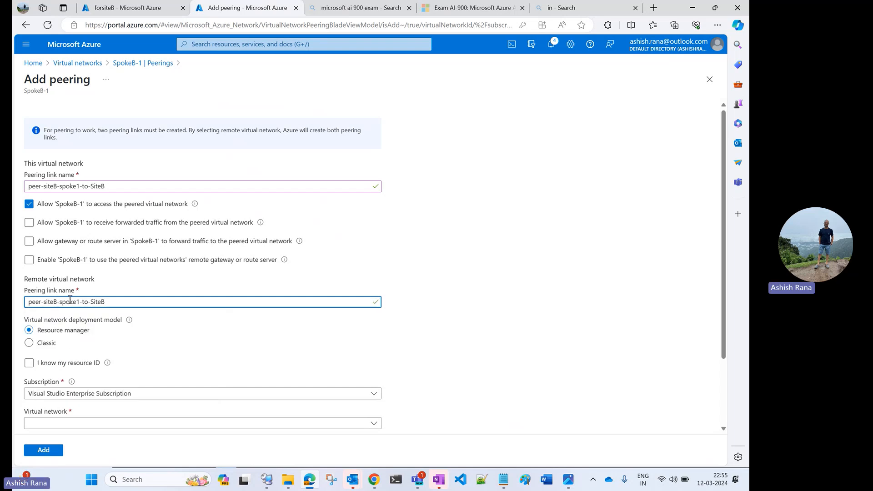
{"action": "left_click_drag", "start_coordinate": [59, 300], "coordinate": [149, 301]}
{"action": "key", "text": "BackSpace"}
{"action": "type", "text": "po"}
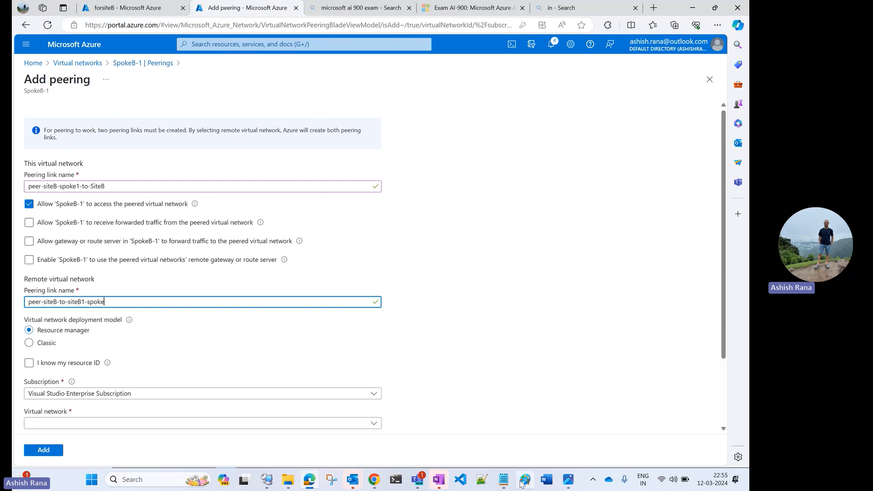
Step: Check the Site B hub and spoke layout in the vpn-connect.jpg diagram and return to the peering form
{"action": "left_click", "coordinate": [546, 480]}
{"action": "left_click", "coordinate": [568, 483]}
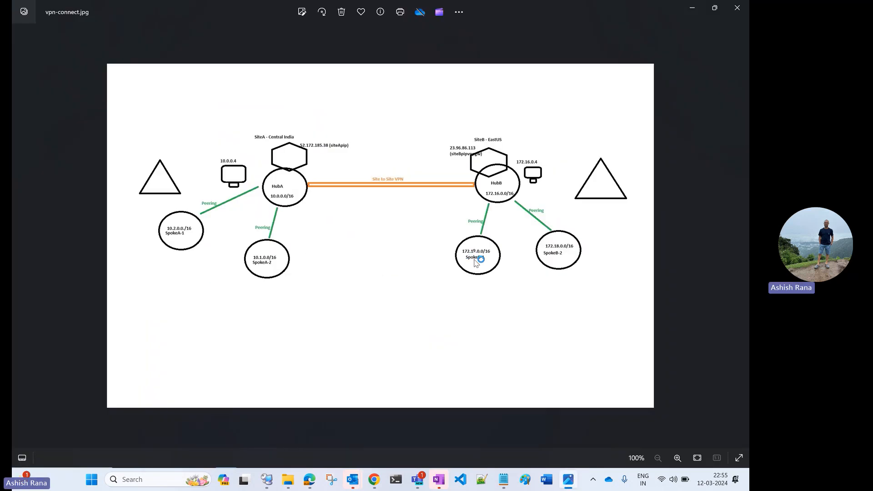
{"action": "left_click", "coordinate": [310, 479]}
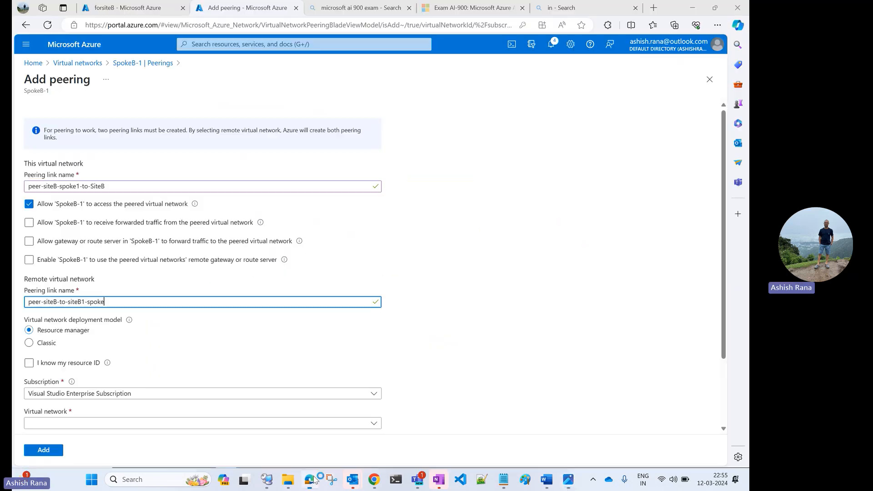
Step: Allow SpokeB-1 to receive forwarded traffic and enable its use of the peered network's remote gateway or route server
{"action": "left_click", "coordinate": [28, 222]}
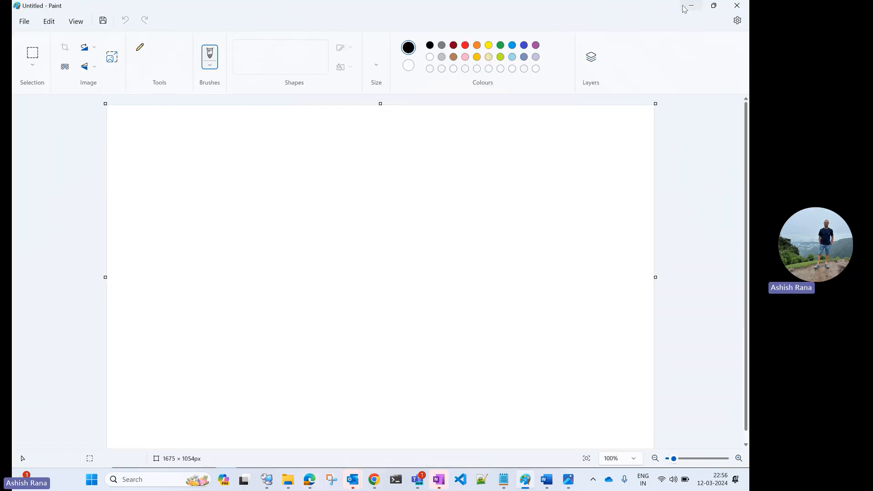
{"action": "left_click", "coordinate": [691, 6]}
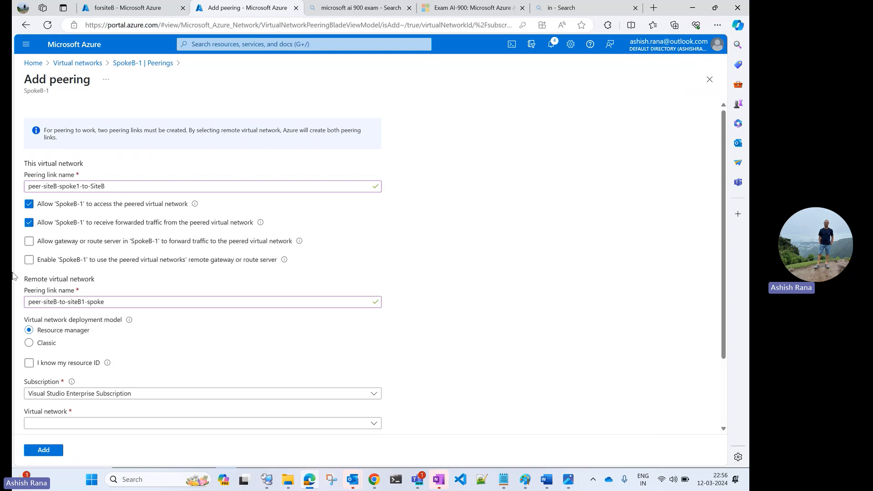
{"action": "left_click", "coordinate": [28, 259]}
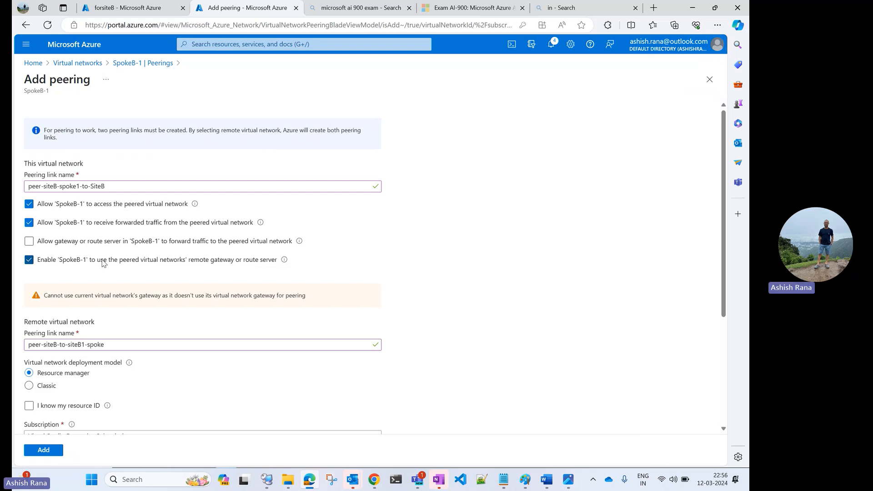
Step: Choose siteb-vnet as the remote virtual network and allow it to receive forwarded traffic from SpokeB-1
{"action": "scroll", "coordinate": [102, 262], "scroll_direction": "down", "scroll_amount": 3}
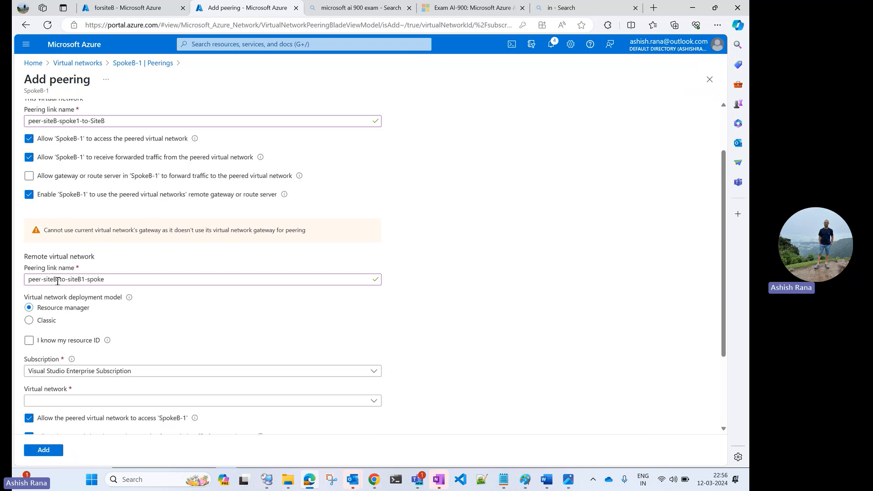
{"action": "scroll", "coordinate": [57, 281], "scroll_direction": "down", "scroll_amount": 3}
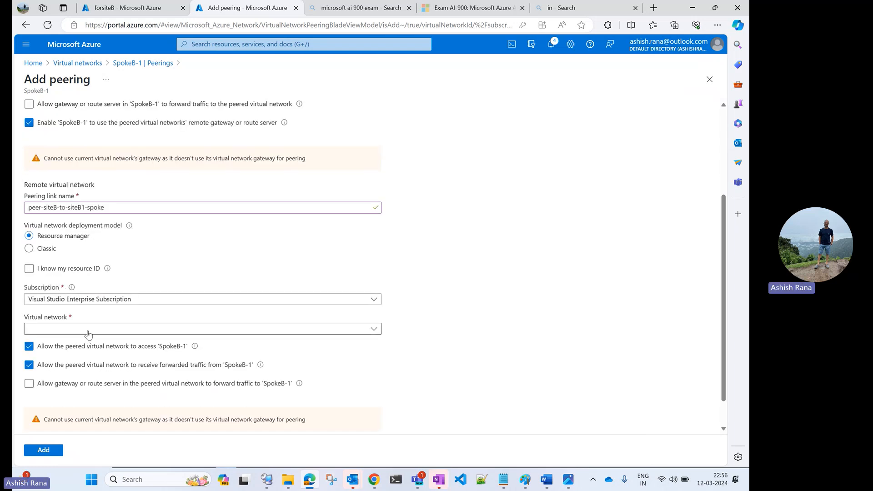
{"action": "left_click", "coordinate": [89, 330]}
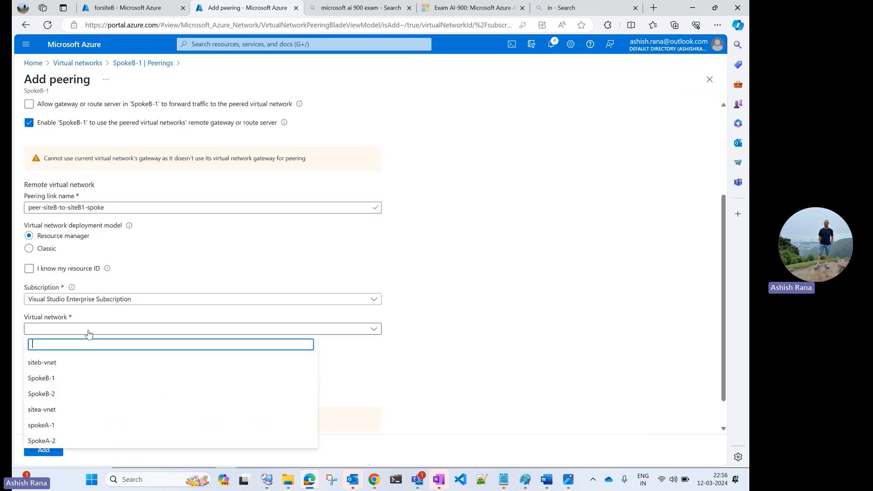
{"action": "left_click", "coordinate": [55, 365]}
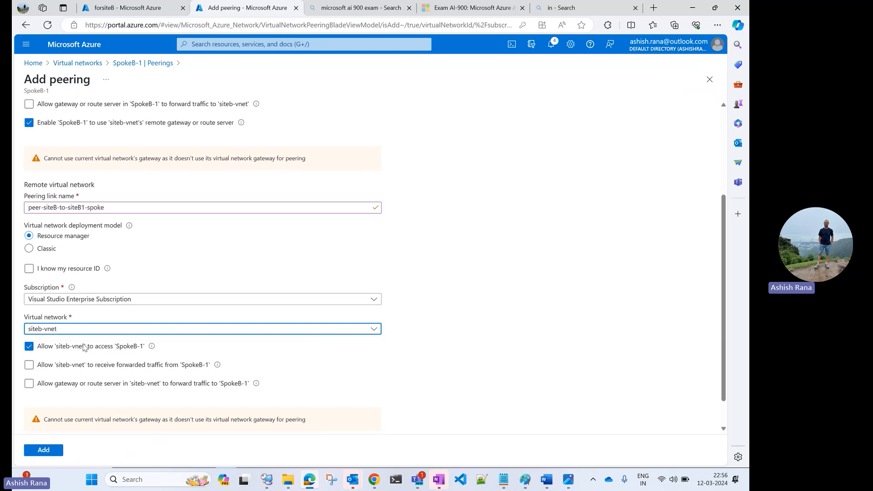
{"action": "left_click", "coordinate": [29, 365]}
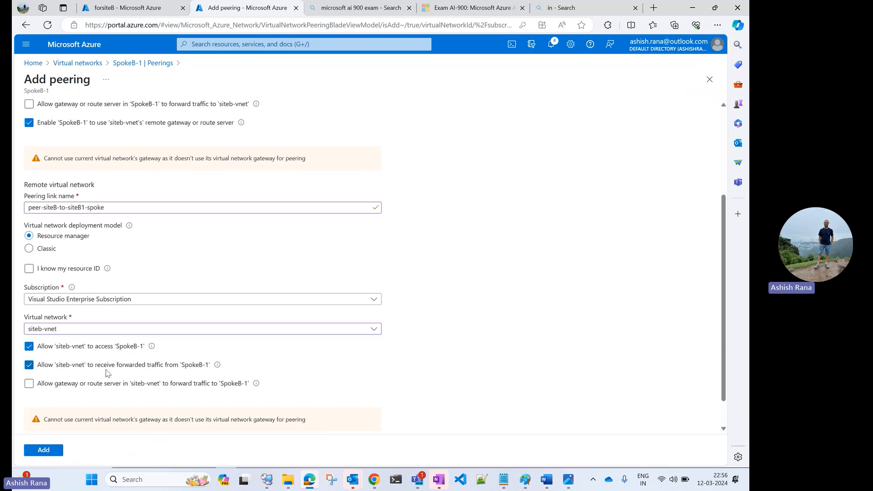
Step: Allow siteb-vnet's gateway or route server to forward traffic to SpokeB-1 and add the peering
{"action": "left_click", "coordinate": [39, 386]}
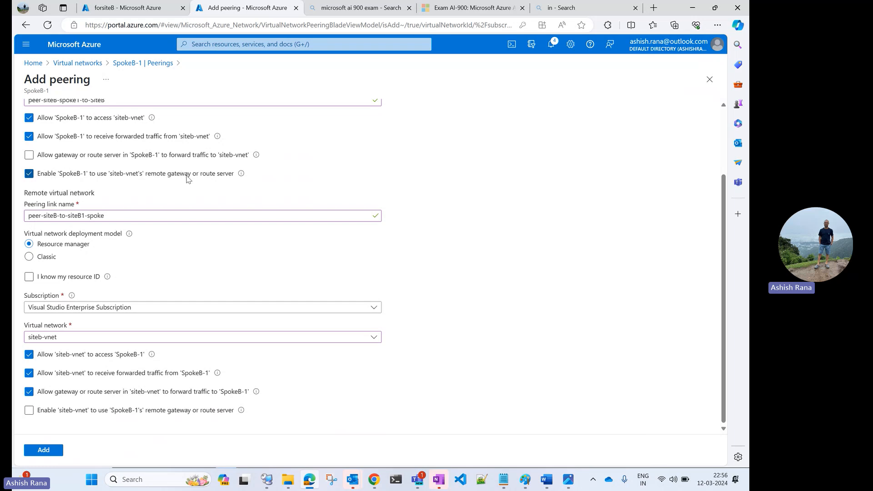
{"action": "left_click", "coordinate": [44, 450]}
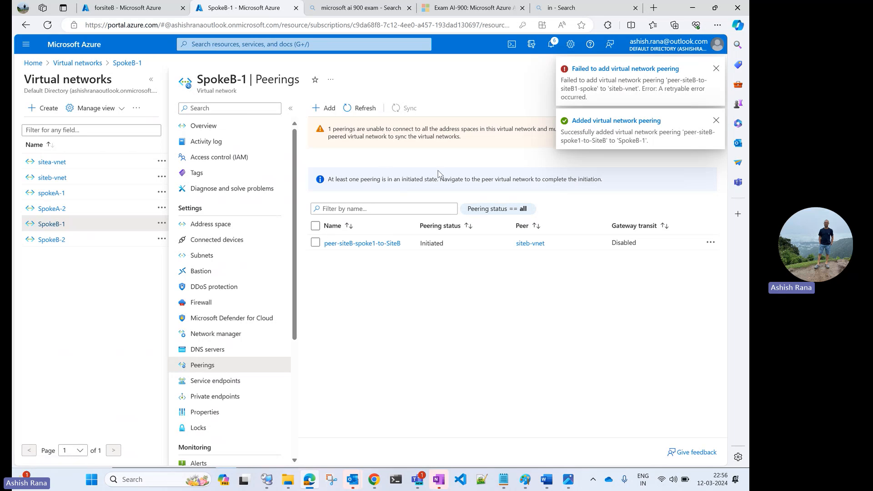
Step: Resync the peer-siteB-spoke1-to-SiteB peering of SpokeB-1 and save it
{"action": "left_click", "coordinate": [345, 246]}
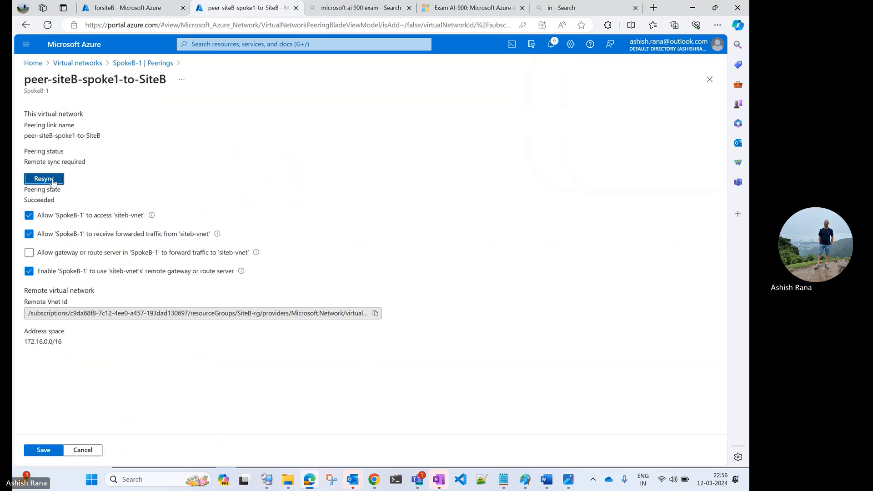
{"action": "left_click", "coordinate": [52, 181]}
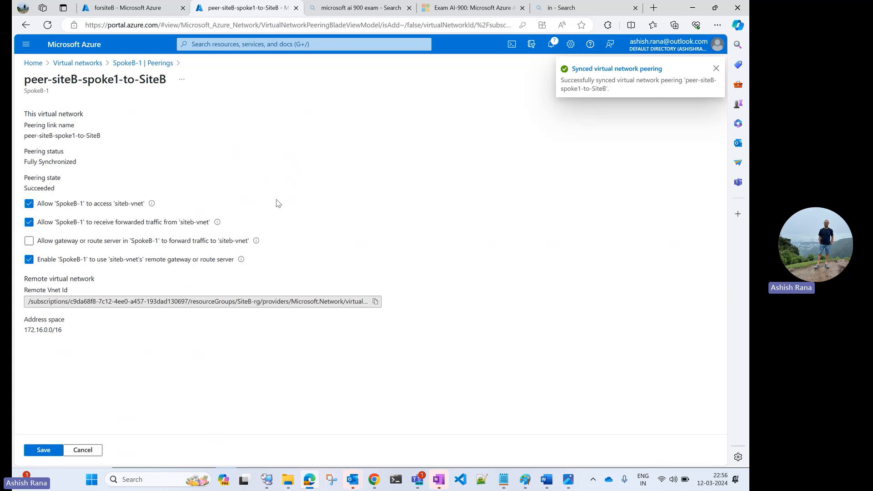
{"action": "left_click", "coordinate": [44, 450]}
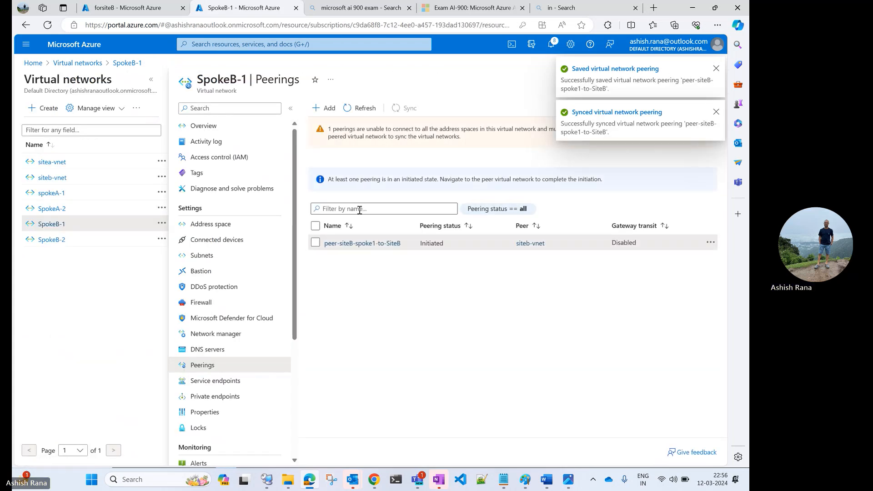
Step: Check siteb-vnet for the new peering, refreshing its peerings list and reviewing the portal notifications
{"action": "left_click", "coordinate": [76, 177]}
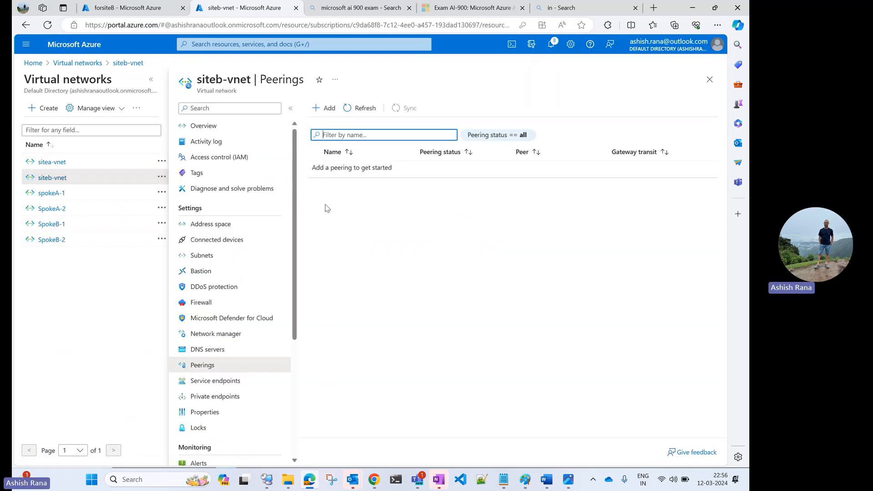
{"action": "left_click", "coordinate": [353, 111]}
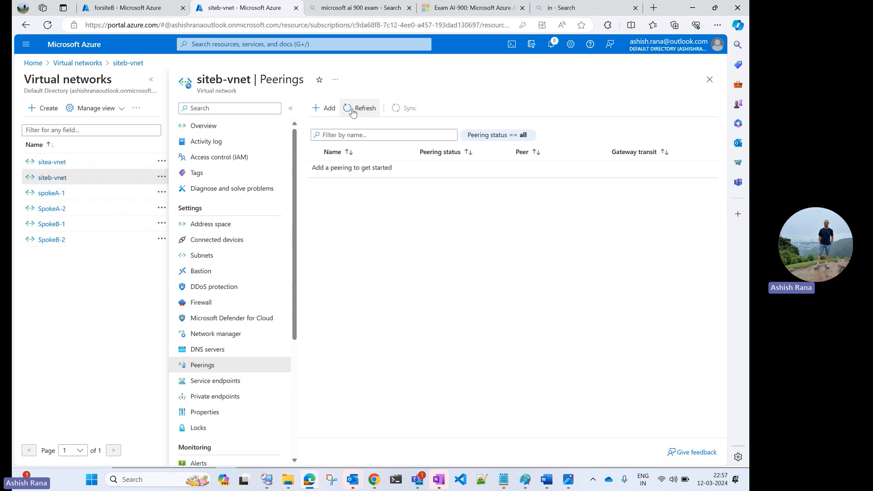
{"action": "left_click", "coordinate": [353, 111]}
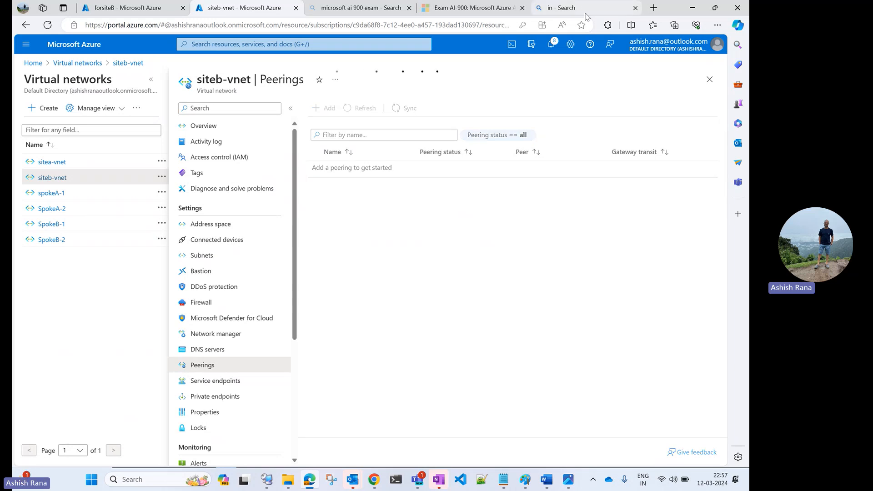
{"action": "left_click", "coordinate": [555, 45]}
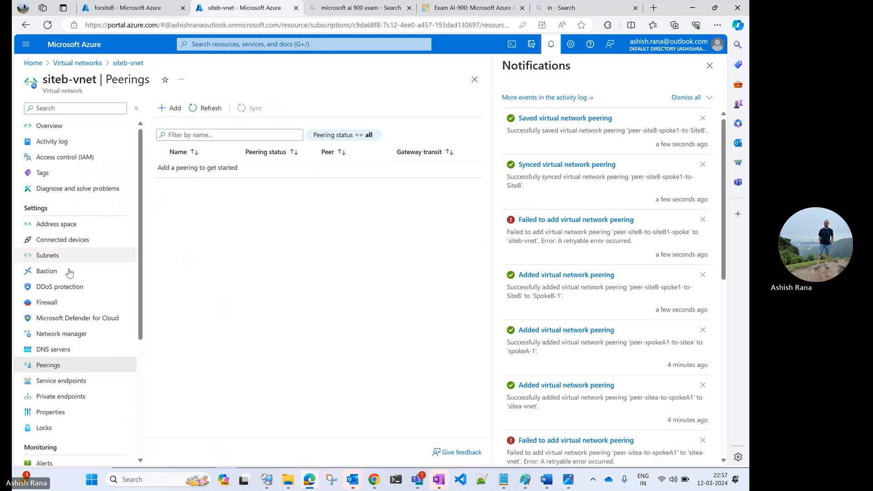
{"action": "left_click", "coordinate": [207, 111]}
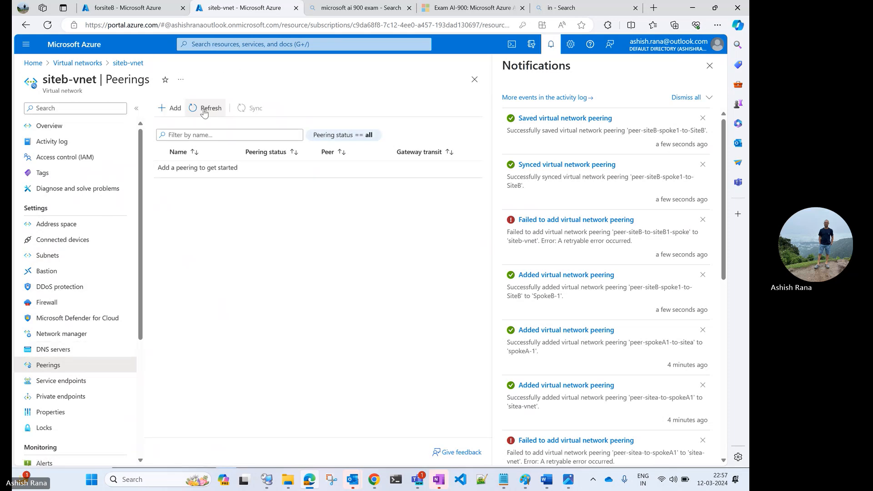
{"action": "left_click", "coordinate": [205, 111]}
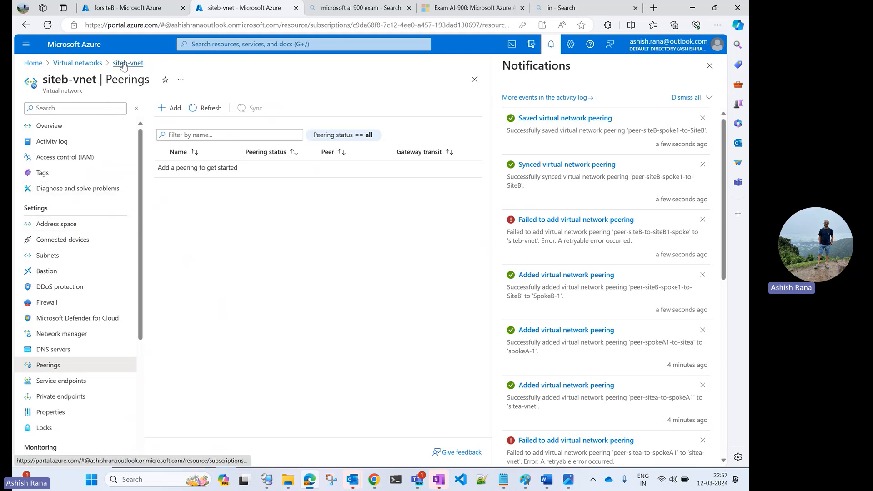
Step: Return to SpokeB-1's peerings and resync peer-siteB-spoke1-to-SiteB once more
{"action": "left_click", "coordinate": [94, 66]}
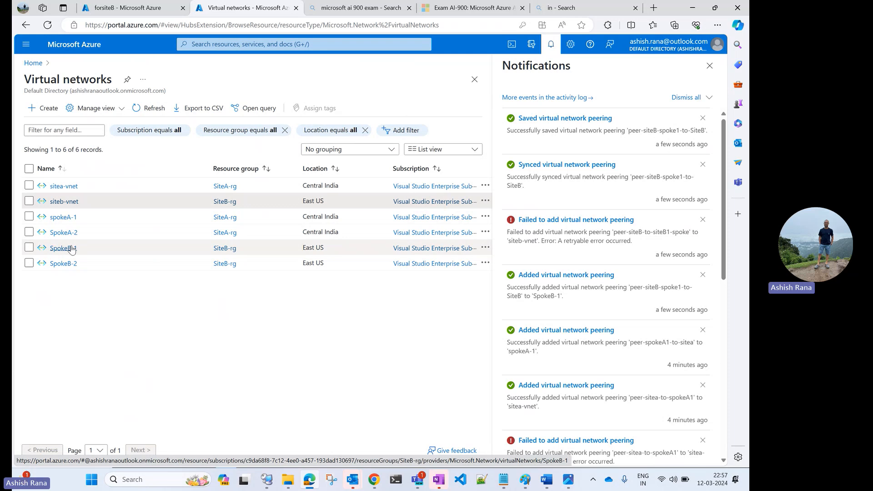
{"action": "left_click", "coordinate": [70, 248]}
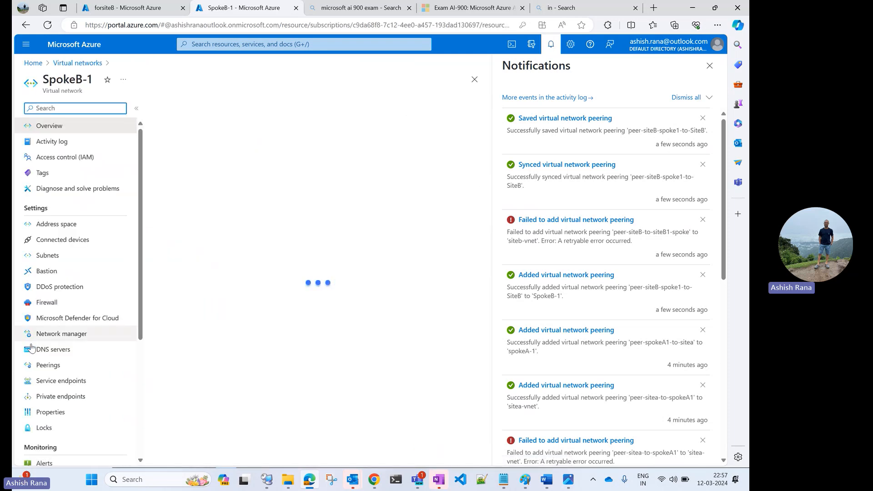
{"action": "left_click", "coordinate": [47, 364]}
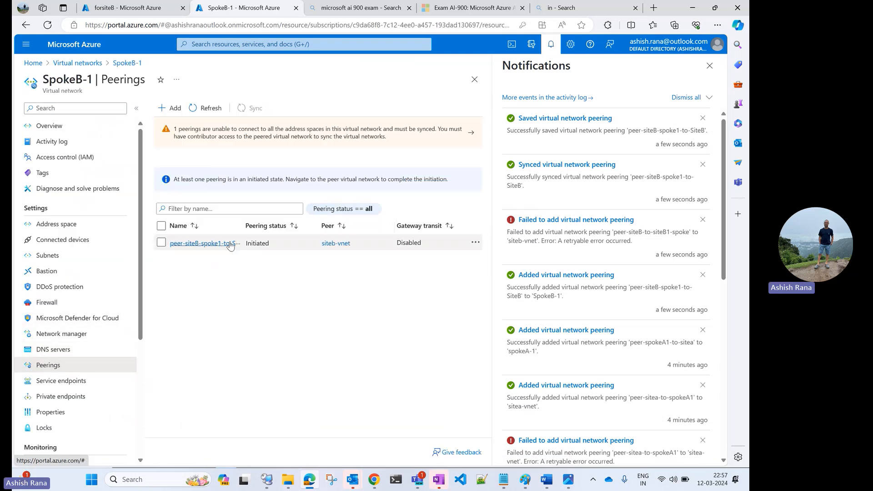
{"action": "left_click", "coordinate": [709, 66]}
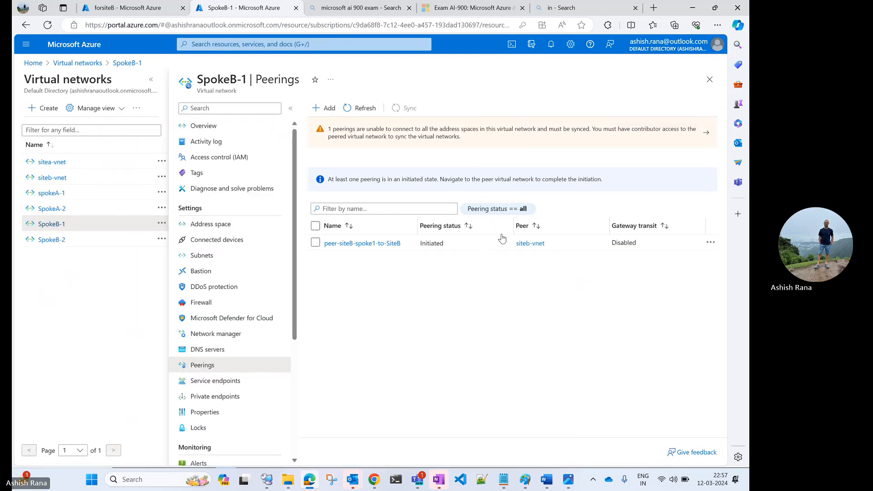
{"action": "left_click", "coordinate": [349, 244]}
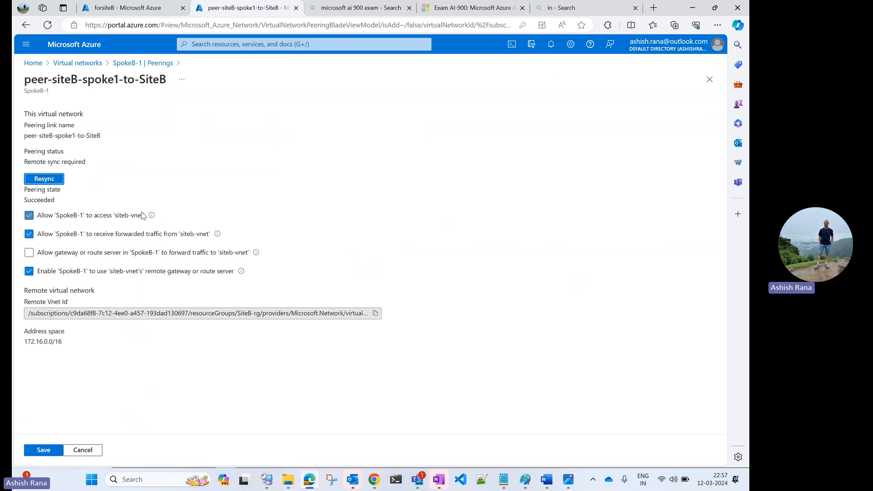
{"action": "left_click", "coordinate": [48, 180]}
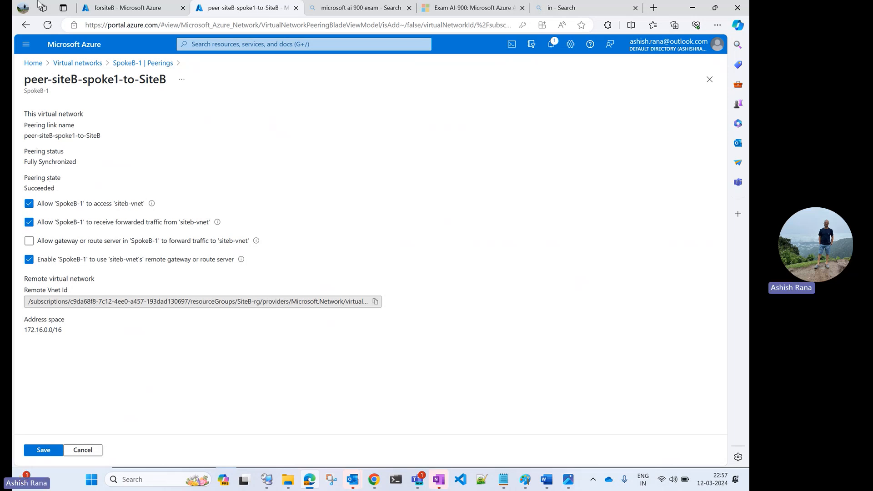
Step: Recheck the refreshed peerings list of siteb-vnet for the link to SpokeB-1
{"action": "left_click", "coordinate": [95, 65]}
{"action": "left_click", "coordinate": [74, 201]}
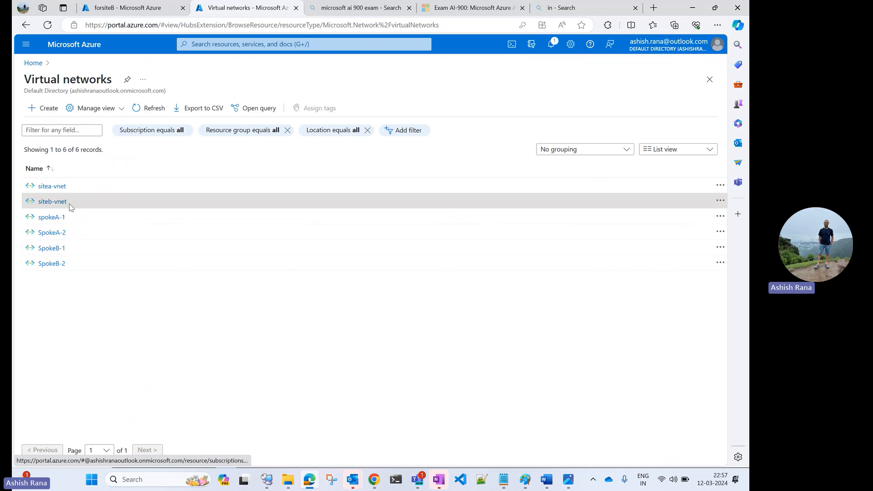
{"action": "left_click", "coordinate": [203, 364]}
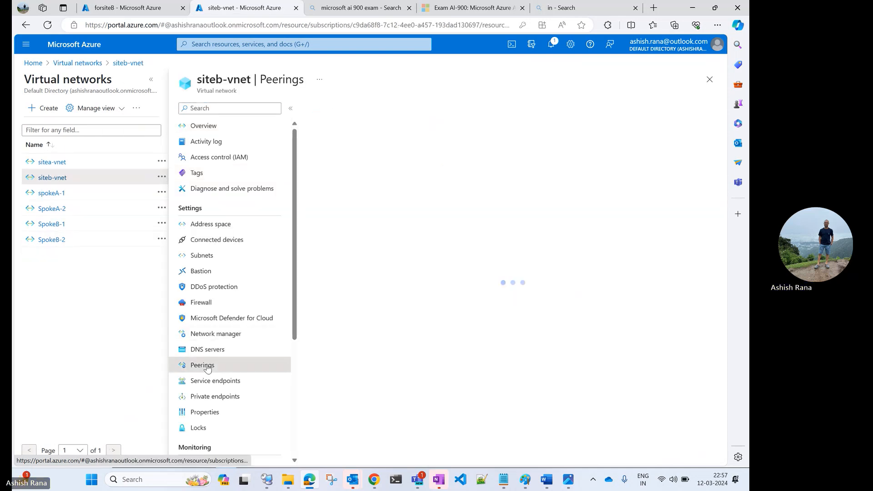
{"action": "left_click", "coordinate": [363, 110]}
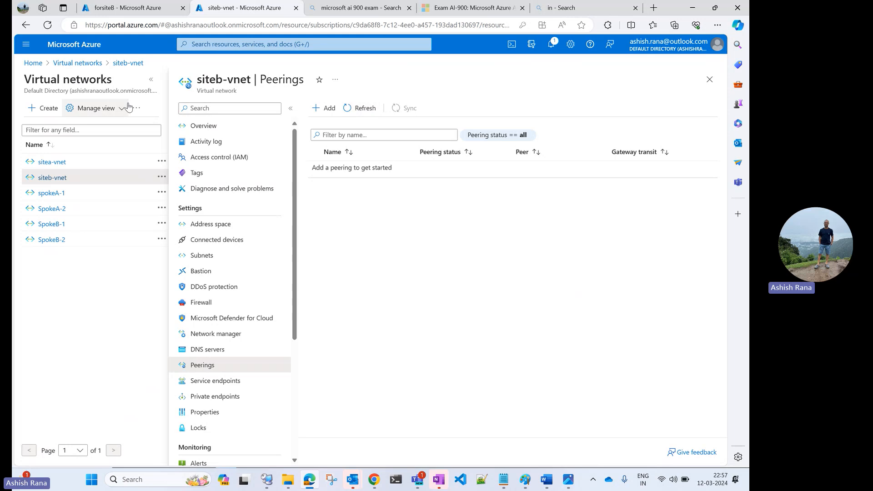
Step: Delete the peer-siteB-spoke1-to-SiteB peering from SpokeB-1 and dismiss the notification
{"action": "left_click", "coordinate": [51, 224]}
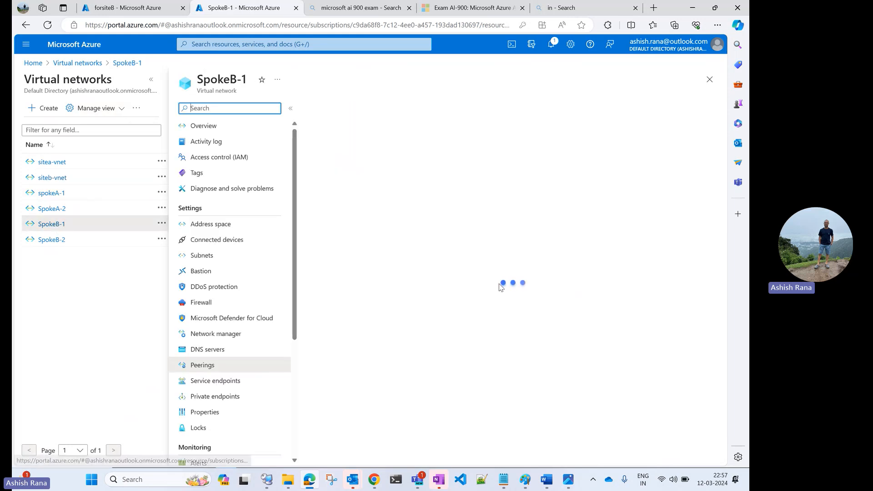
{"action": "left_click", "coordinate": [710, 242]}
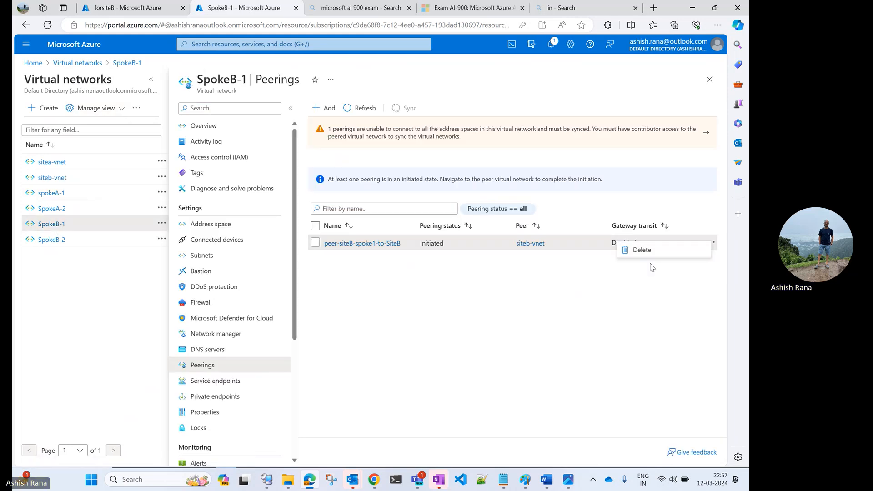
{"action": "left_click", "coordinate": [653, 255]}
{"action": "left_click", "coordinate": [477, 306]}
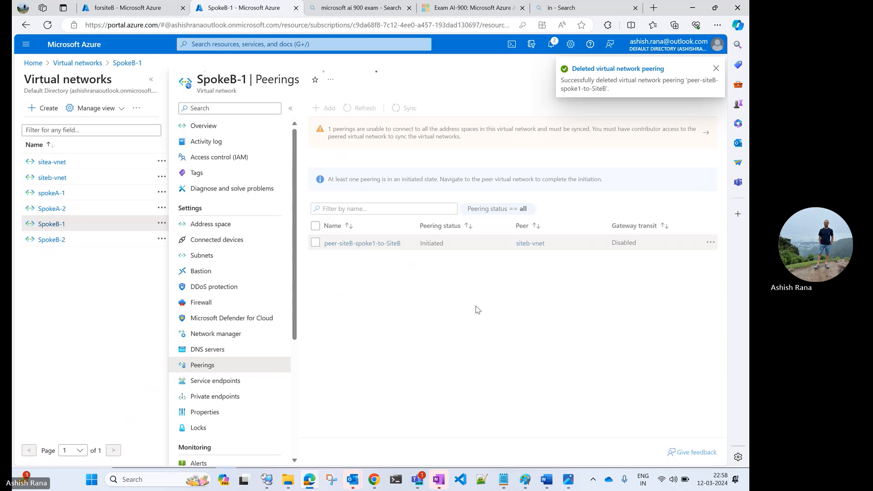
{"action": "left_click", "coordinate": [717, 68]}
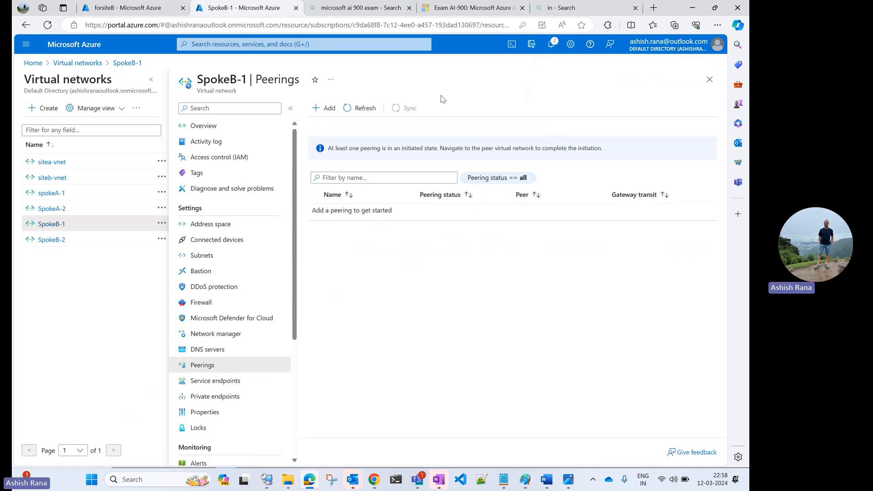
Step: Start a new peering on SpokeB-1 and name its local link peer-SiteBspoke1-to-SiteB
{"action": "left_click", "coordinate": [366, 108]}
{"action": "left_click", "coordinate": [327, 110]}
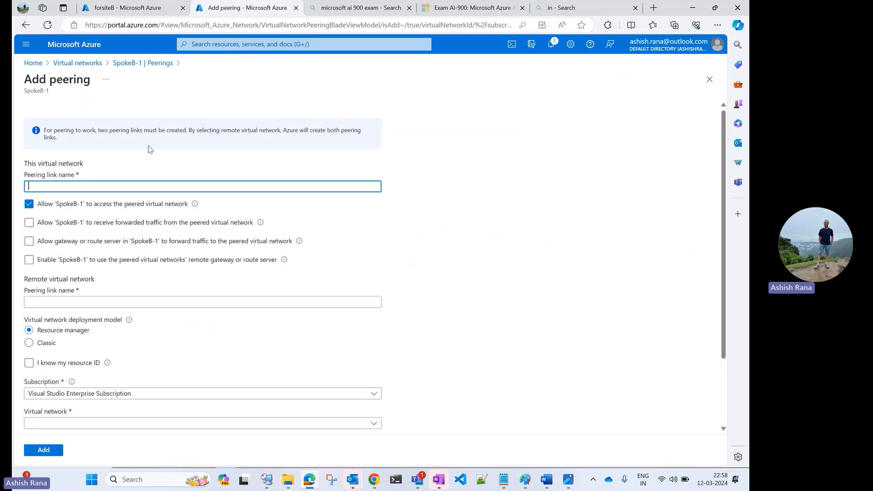
{"action": "type", "text": "pe"}
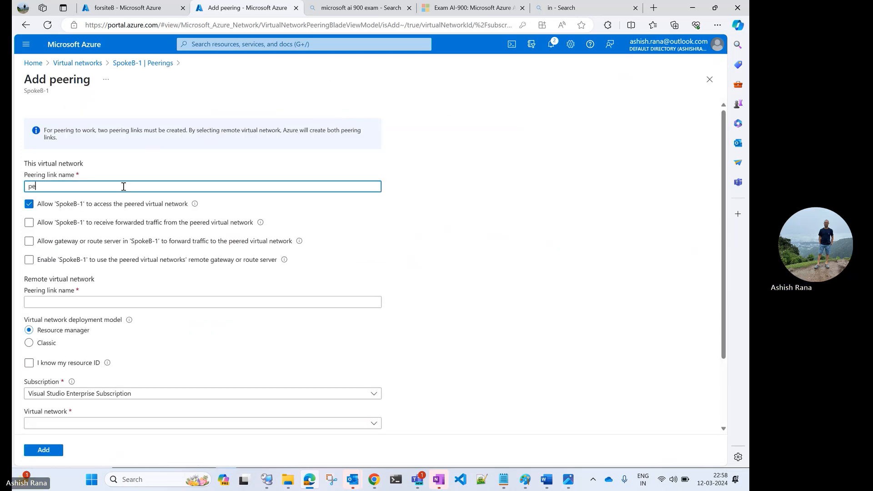
{"action": "type", "text": "er-S"}
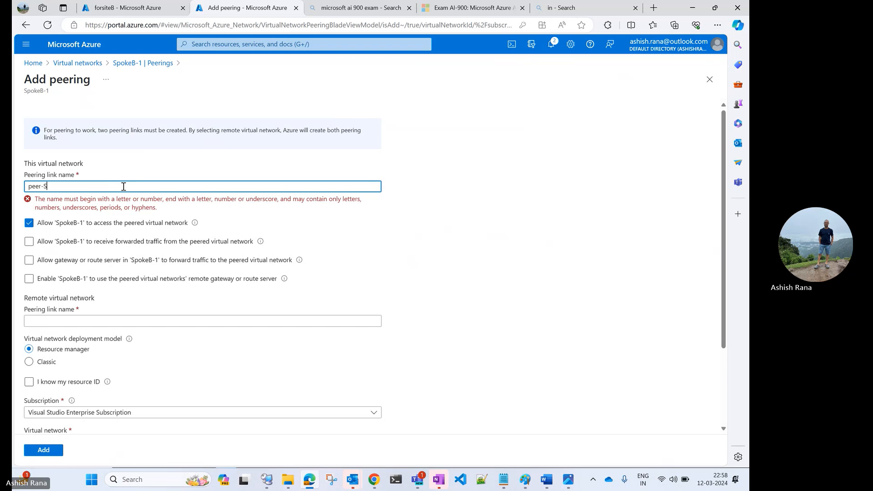
{"action": "type", "text": "iteBspoke"}
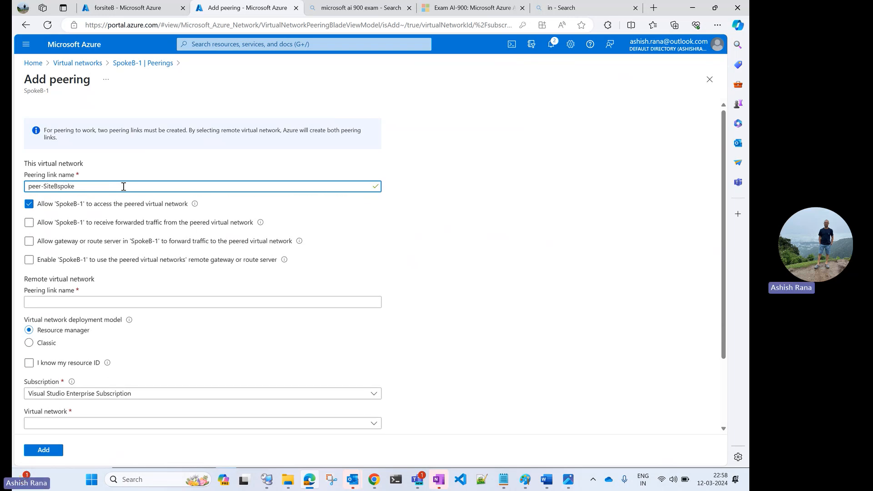
{"action": "type", "text": "1-to-Site"}
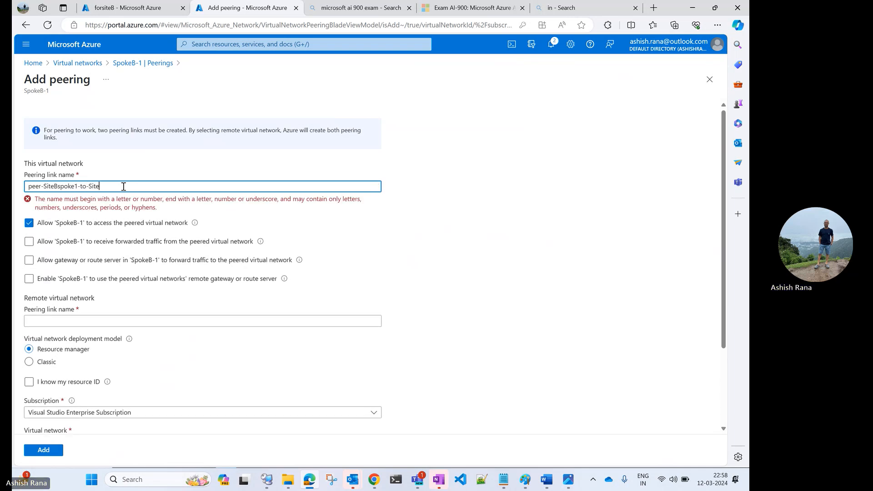
{"action": "type", "text": "B"}
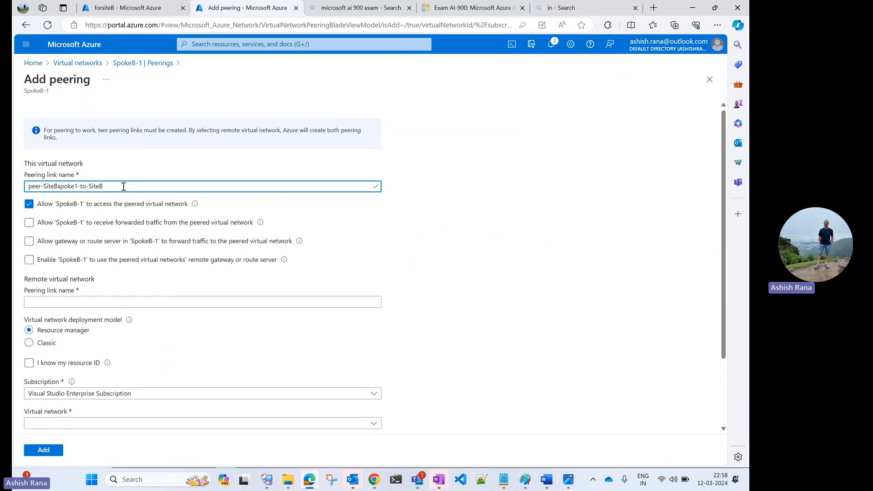
Step: Let SpokeB-1 receive the peered network's forwarded traffic and use its remote gateway, and read the gateway warning
{"action": "left_click", "coordinate": [29, 222]}
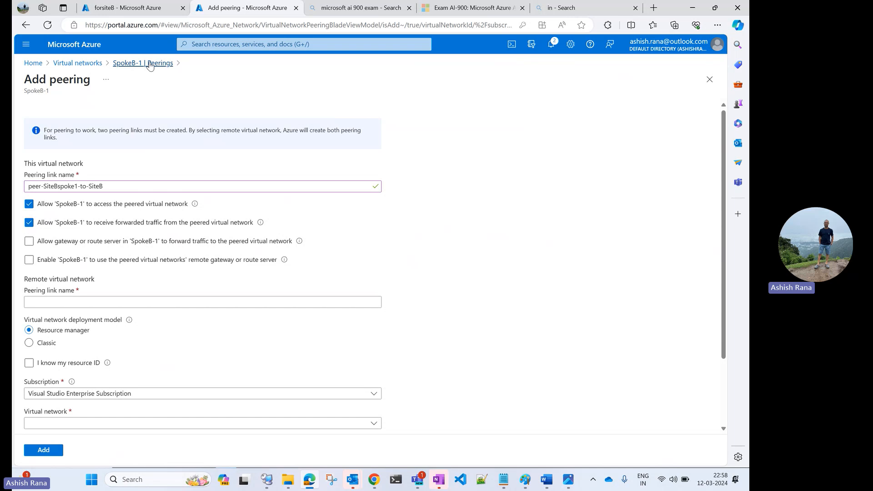
{"action": "left_click", "coordinate": [29, 261]}
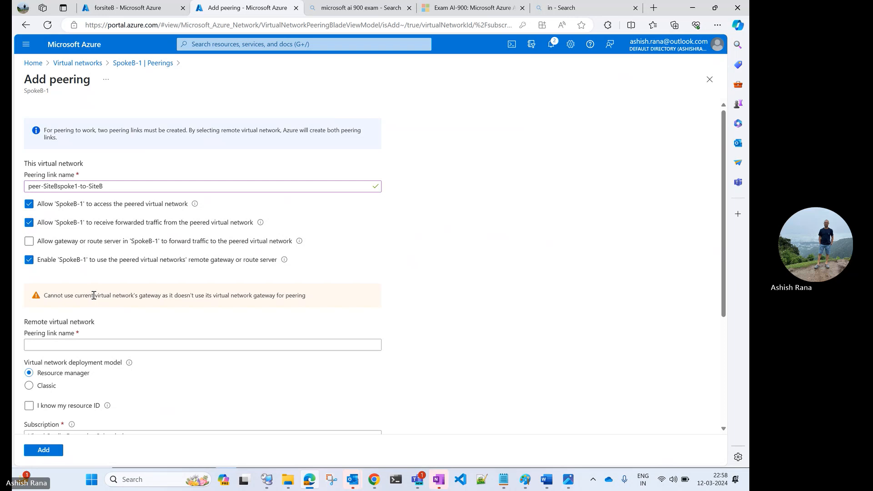
{"action": "left_click_drag", "start_coordinate": [93, 295], "coordinate": [318, 295]}
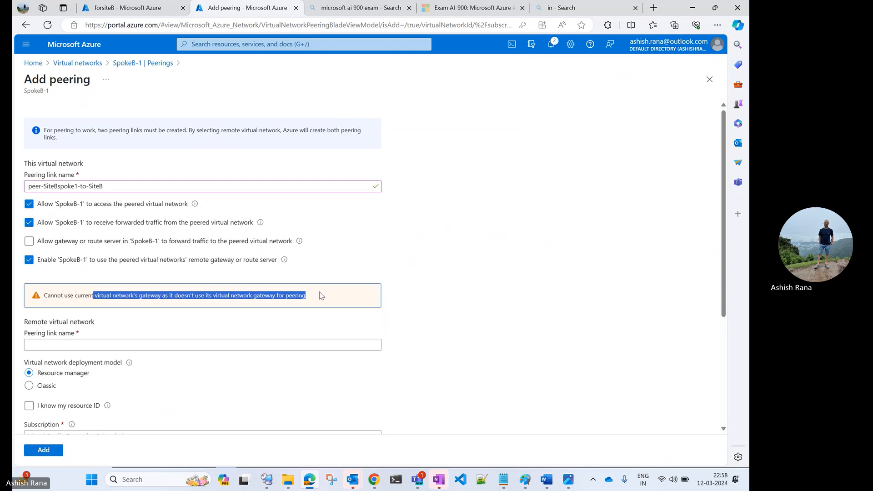
Step: Name the remote virtual network's peering link Peer-siteb-to-siteBspoke1
{"action": "left_click", "coordinate": [159, 342]}
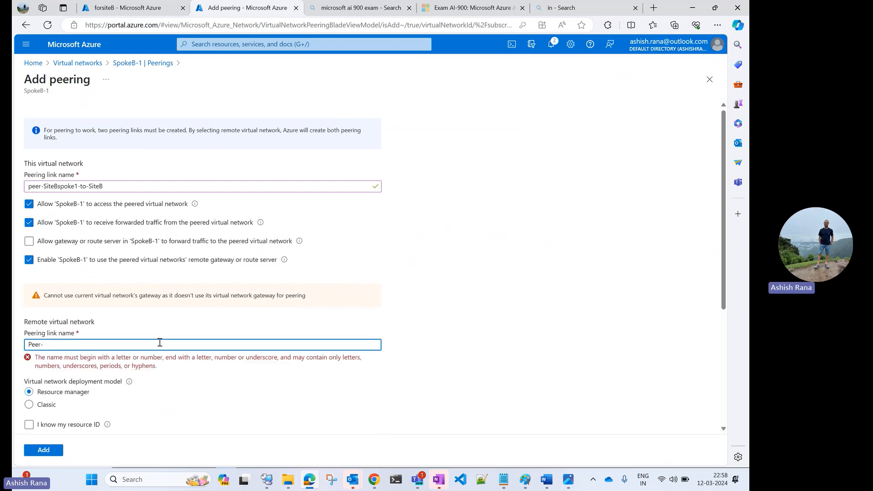
{"action": "type", "text": "Peer-site"}
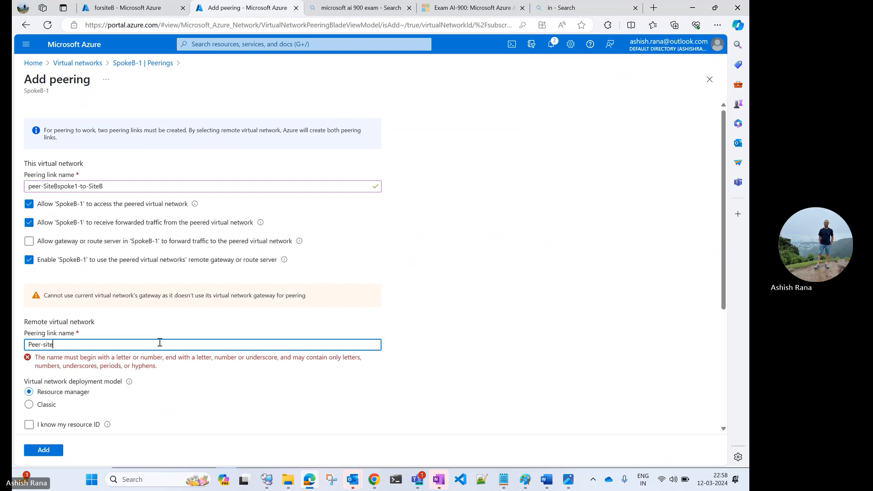
{"action": "type", "text": "b-to-site"}
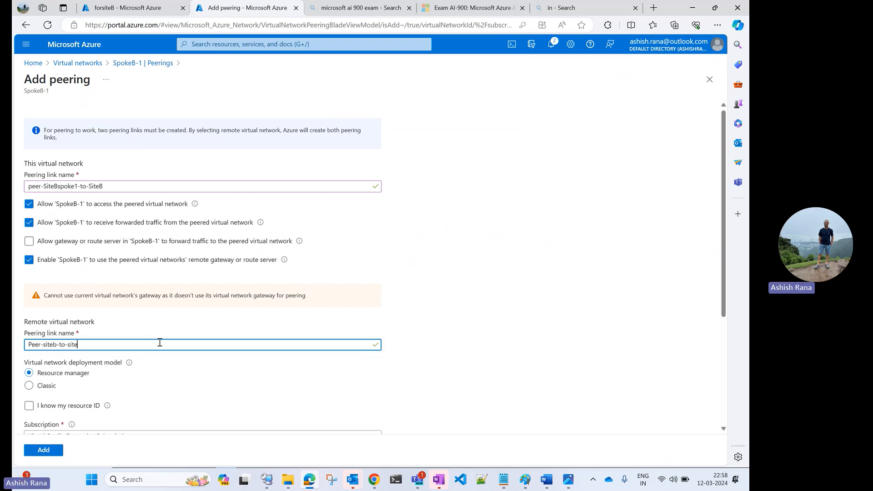
{"action": "type", "text": "Bs"}
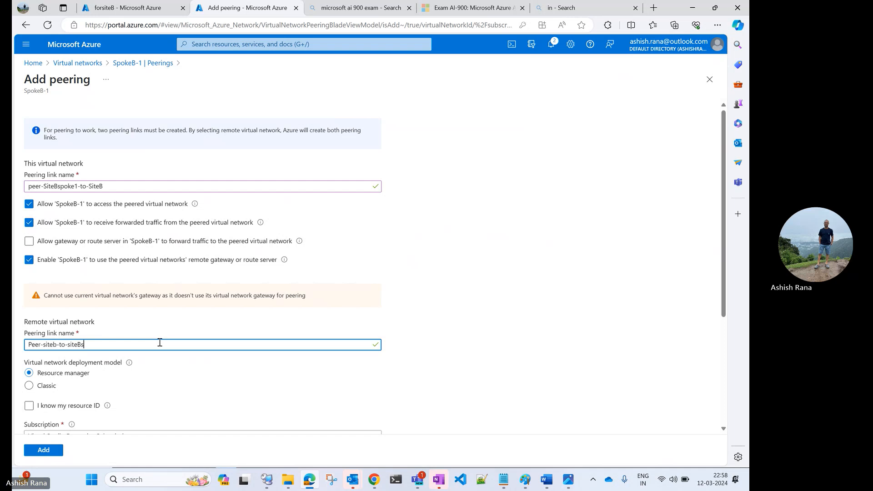
{"action": "type", "text": "poke1"}
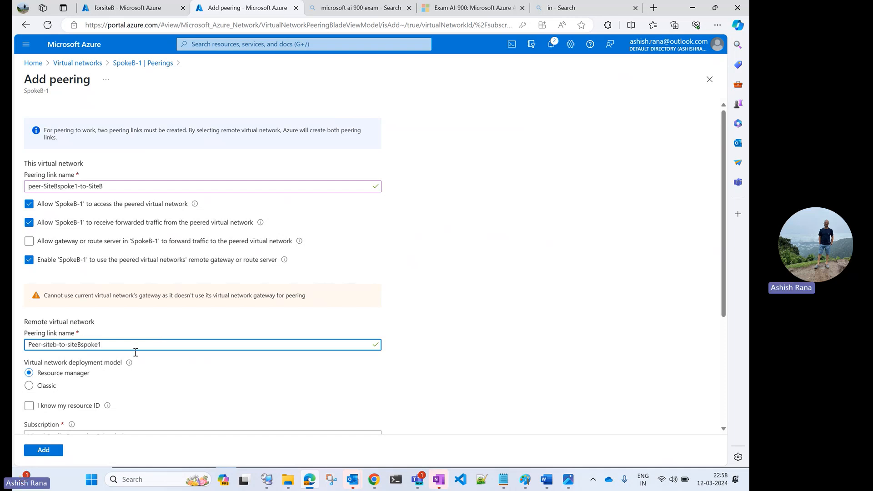
Step: Choose siteb-vnet as the remote virtual network, review the traffic and gateway options on both sides, and add the peering
{"action": "scroll", "coordinate": [174, 384], "scroll_direction": "down", "scroll_amount": 4}
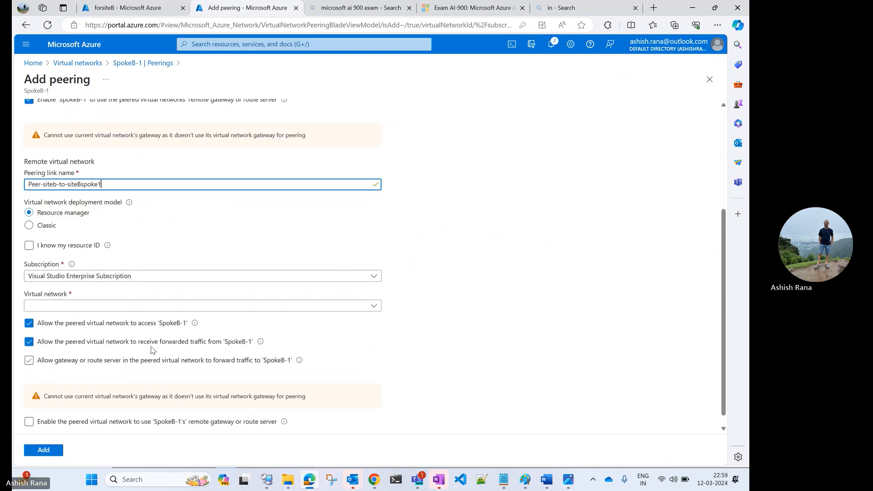
{"action": "left_click", "coordinate": [90, 307]}
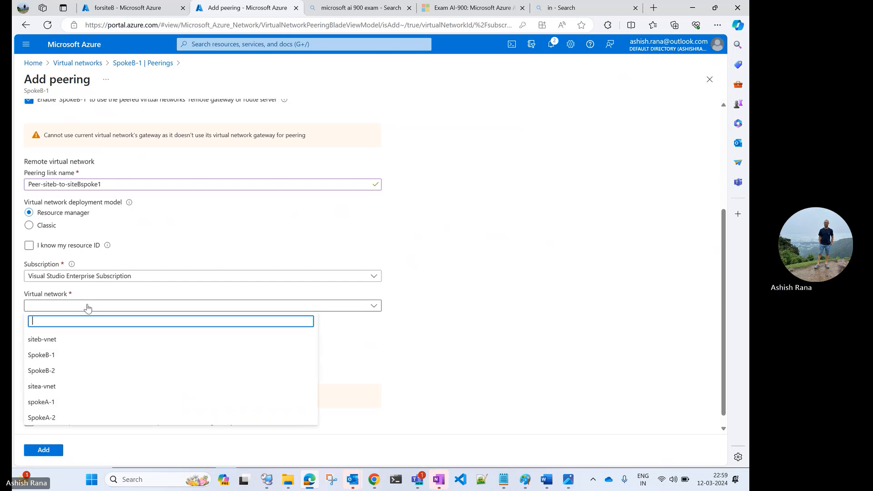
{"action": "left_click", "coordinate": [64, 340]}
{"action": "left_click", "coordinate": [109, 344]}
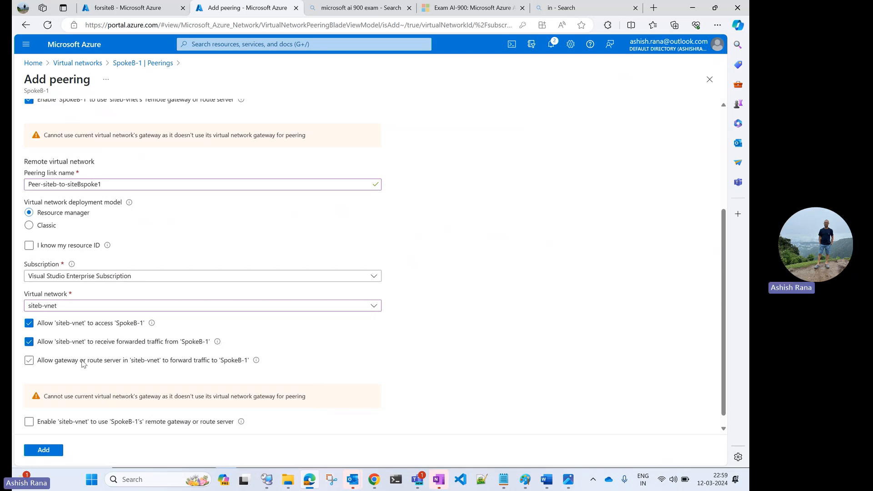
{"action": "scroll", "coordinate": [83, 363], "scroll_direction": "up", "scroll_amount": 2}
{"action": "scroll", "coordinate": [272, 258], "scroll_direction": "down", "scroll_amount": 1}
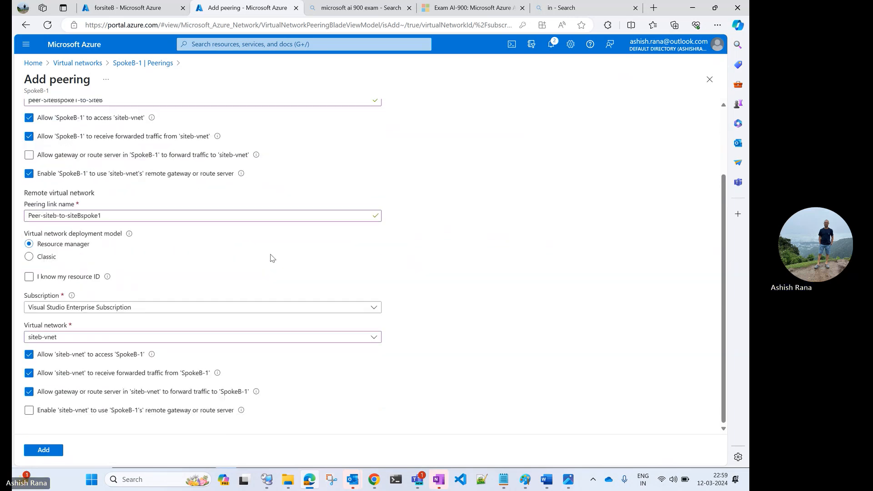
{"action": "scroll", "coordinate": [272, 258], "scroll_direction": "up", "scroll_amount": 2}
{"action": "scroll", "coordinate": [272, 258], "scroll_direction": "down", "scroll_amount": 2}
{"action": "left_click", "coordinate": [43, 450]}
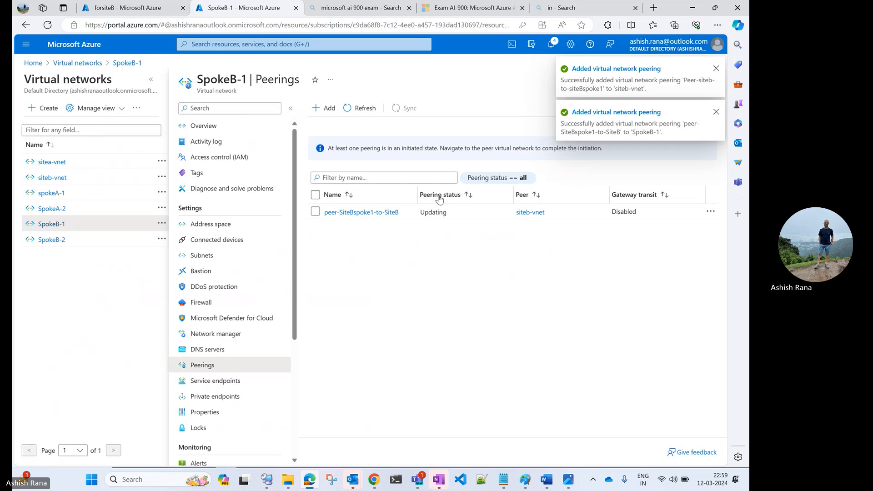
Step: Refresh and check the peering status and gateway transit on both SpokeB-1 and siteb-vnet
{"action": "left_click", "coordinate": [360, 108]}
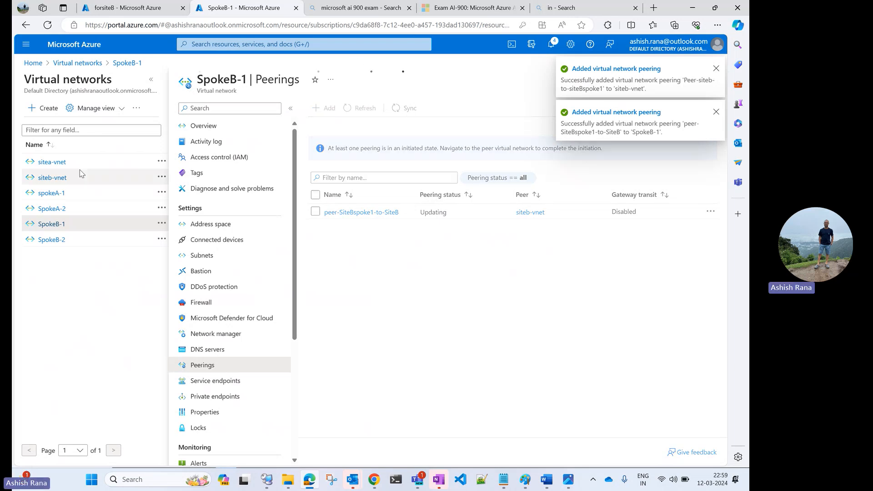
{"action": "left_click", "coordinate": [58, 179]}
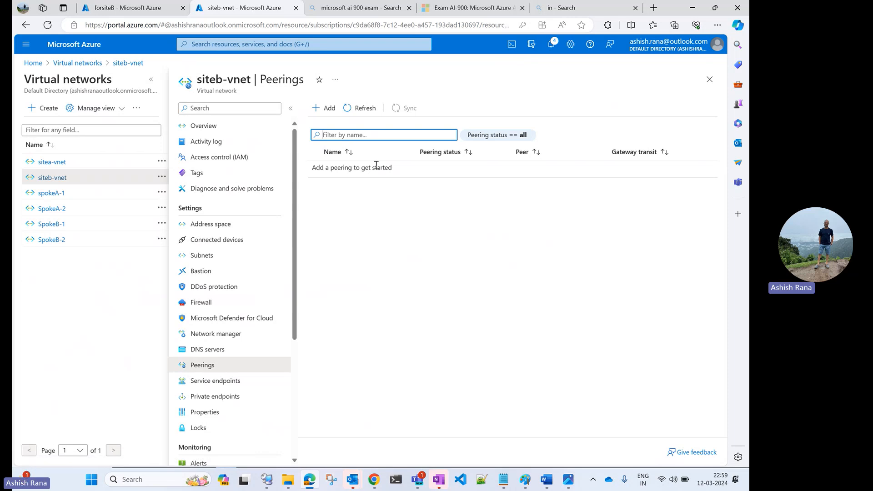
{"action": "left_click", "coordinate": [364, 110]}
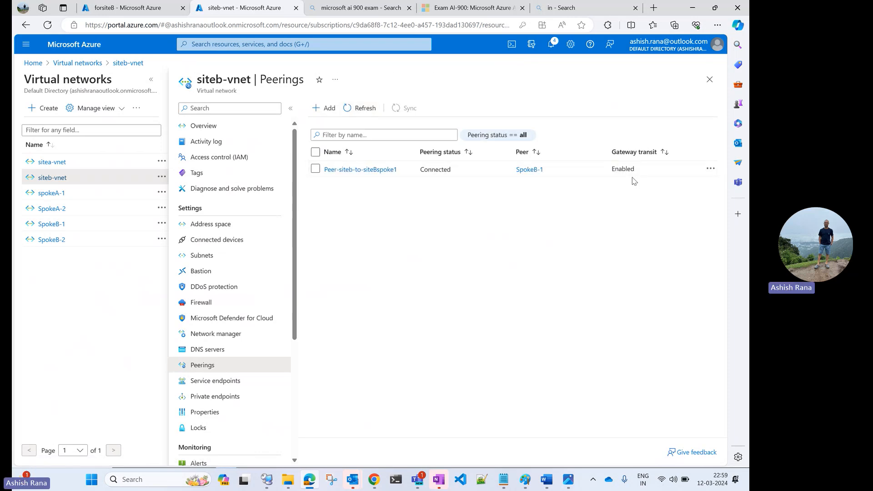
{"action": "double_click", "coordinate": [626, 175]}
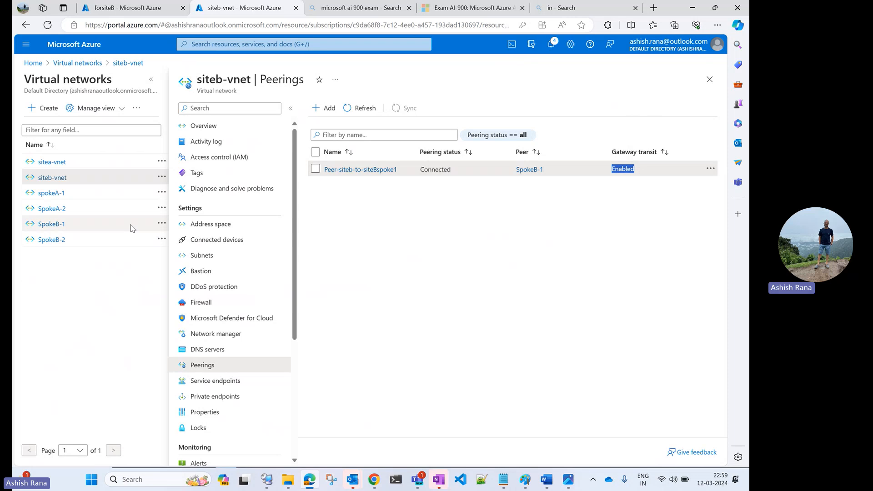
{"action": "left_click", "coordinate": [58, 224]}
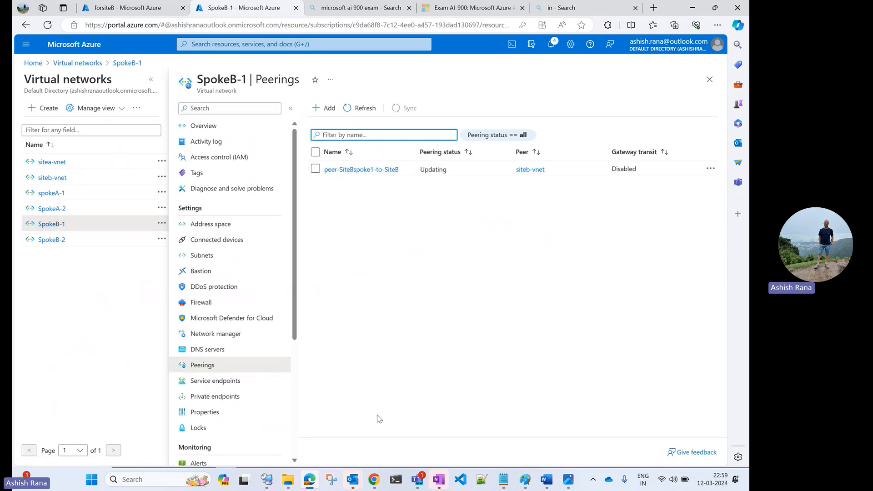
Step: Switch to Remote Desktop Connection Manager and rerun the ping to 172.19.0.4 from SiteA1-vm
{"action": "left_click", "coordinate": [267, 479]}
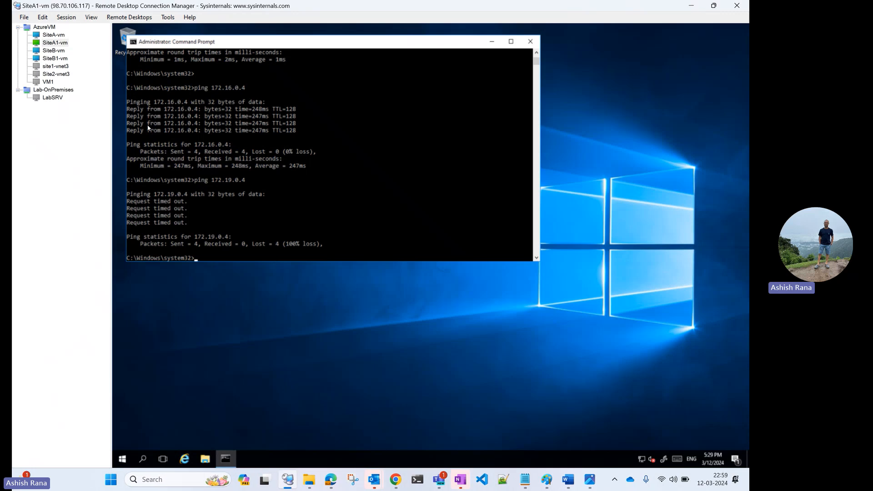
{"action": "left_click", "coordinate": [268, 166]}
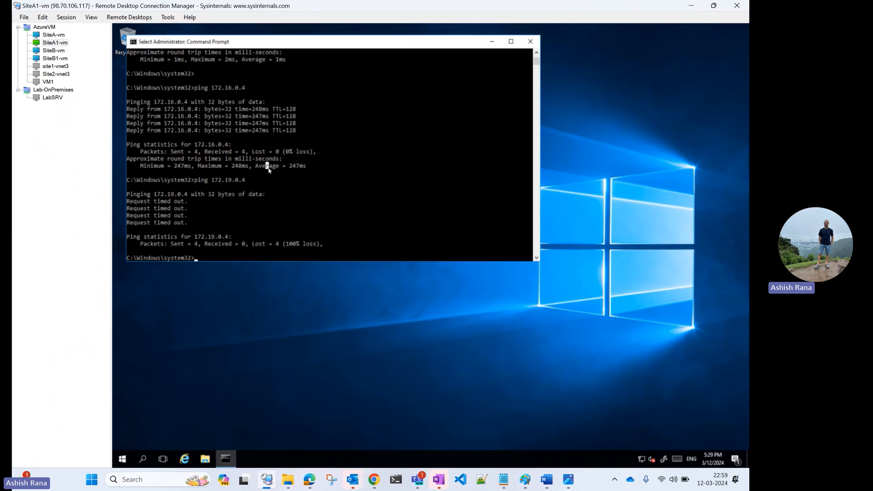
{"action": "key", "text": "Escape"}
{"action": "key", "text": "Up"}
{"action": "key", "text": "Return"}
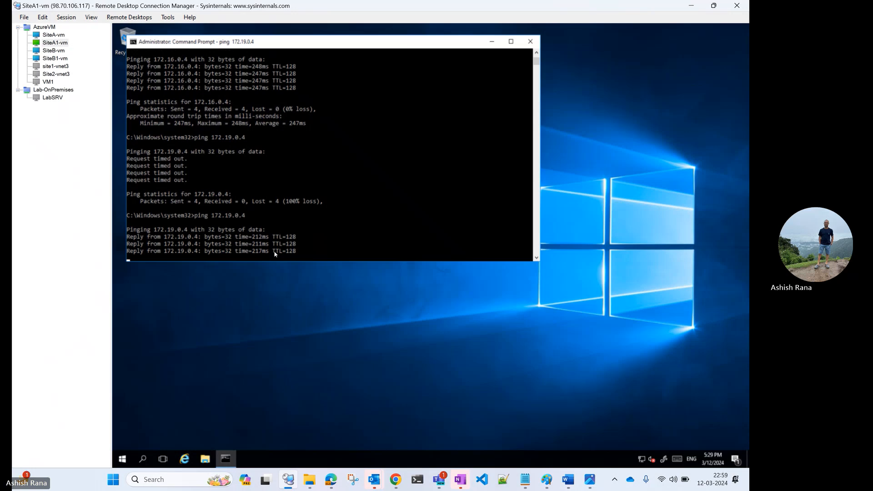
Step: Open the SiteB1-vm session and rerun the ping to 10.2.0.4 in its command prompt
{"action": "left_click", "coordinate": [62, 60]}
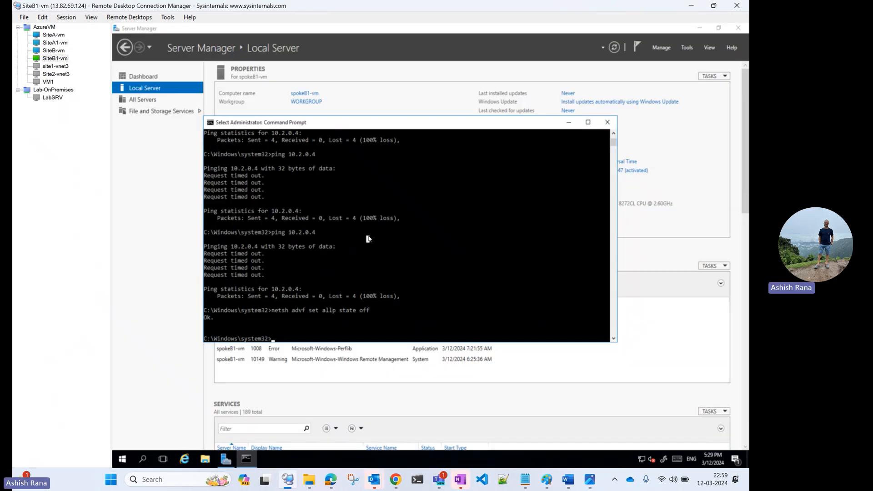
{"action": "key", "text": "Up"}
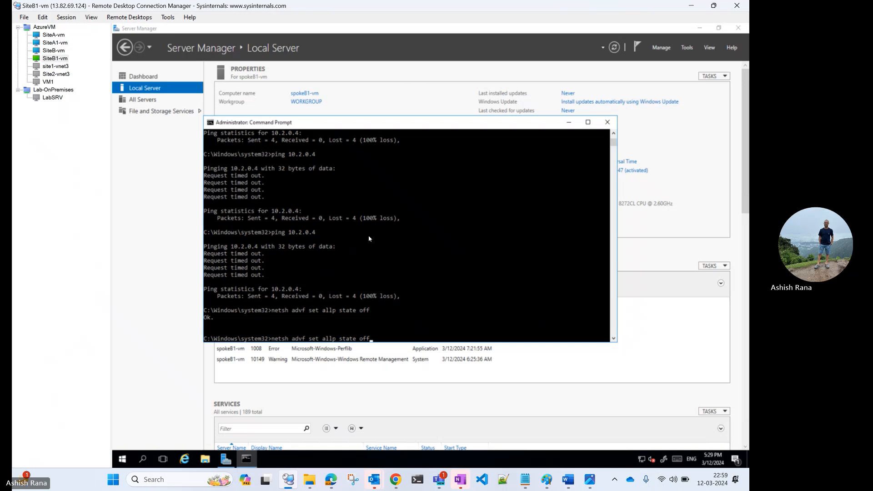
{"action": "key", "text": "Up"}
{"action": "key", "text": "Return"}
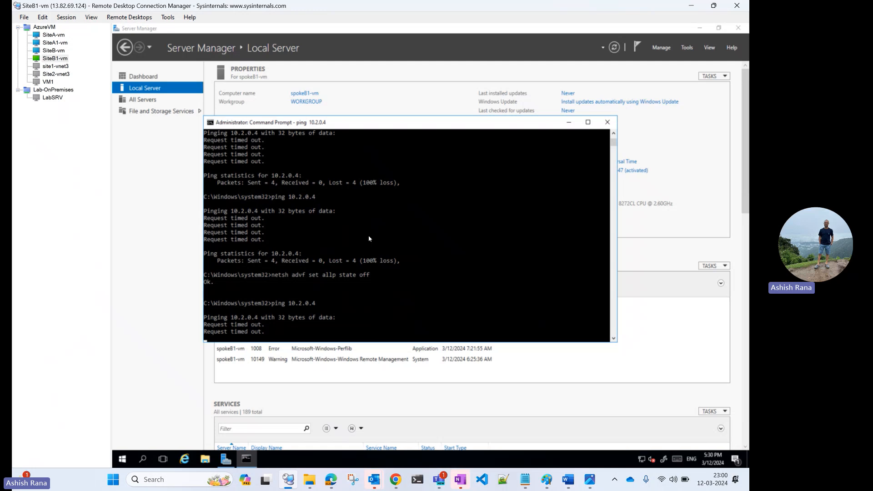
{"action": "left_click", "coordinate": [348, 323]}
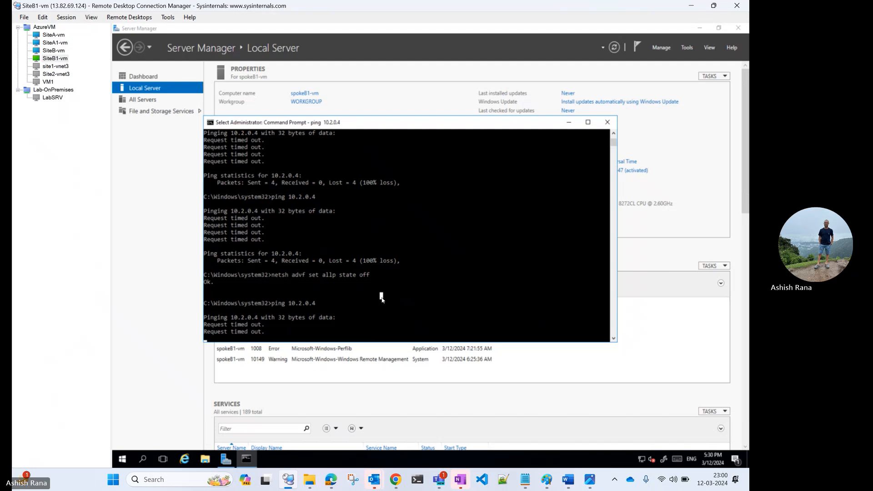
Step: Switch to the Azure portal and check the configured address spaces of the forSiteA and forsiteB local network gateways
{"action": "left_click", "coordinate": [331, 479]}
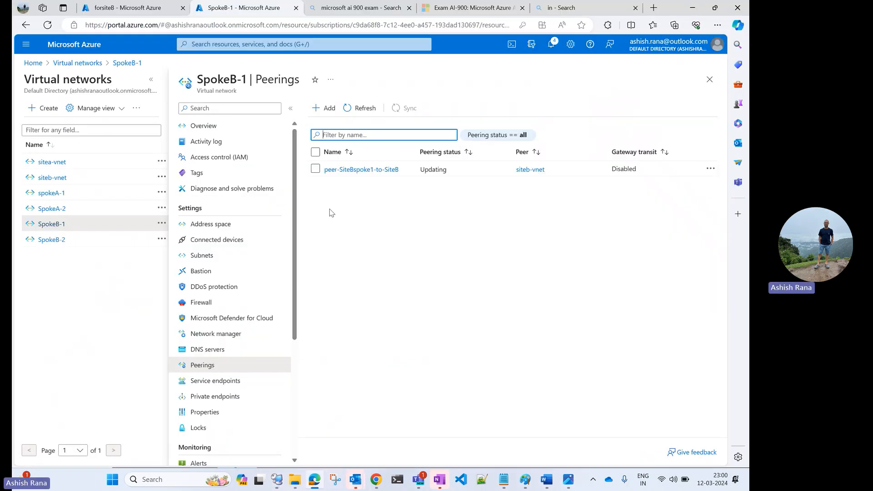
{"action": "left_click", "coordinate": [78, 63]}
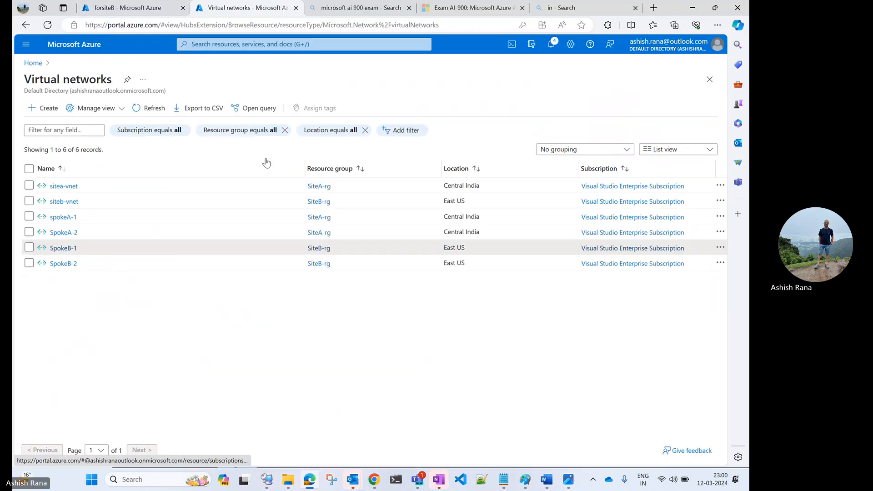
{"action": "left_click", "coordinate": [33, 63]}
{"action": "left_click", "coordinate": [294, 111]}
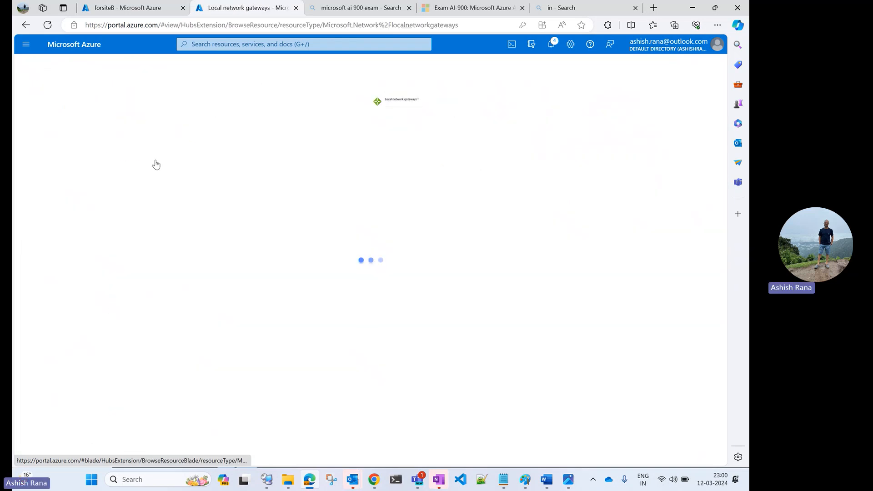
{"action": "left_click", "coordinate": [61, 186]}
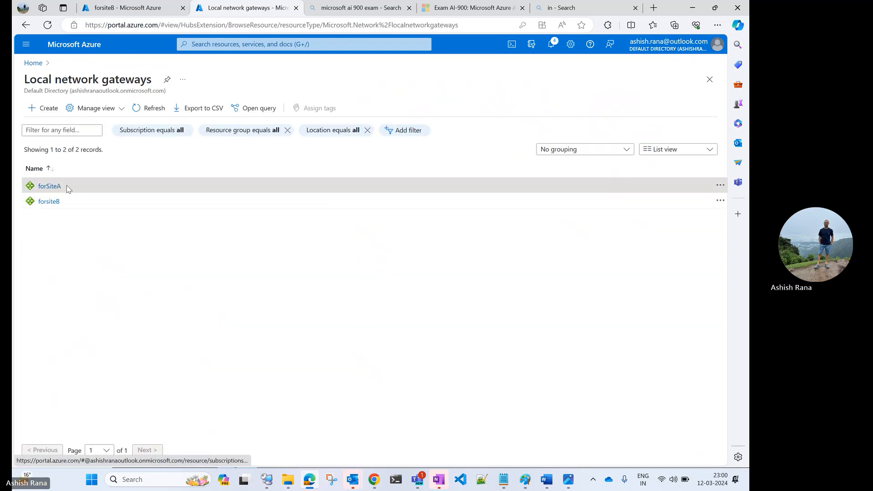
{"action": "left_click", "coordinate": [220, 208]}
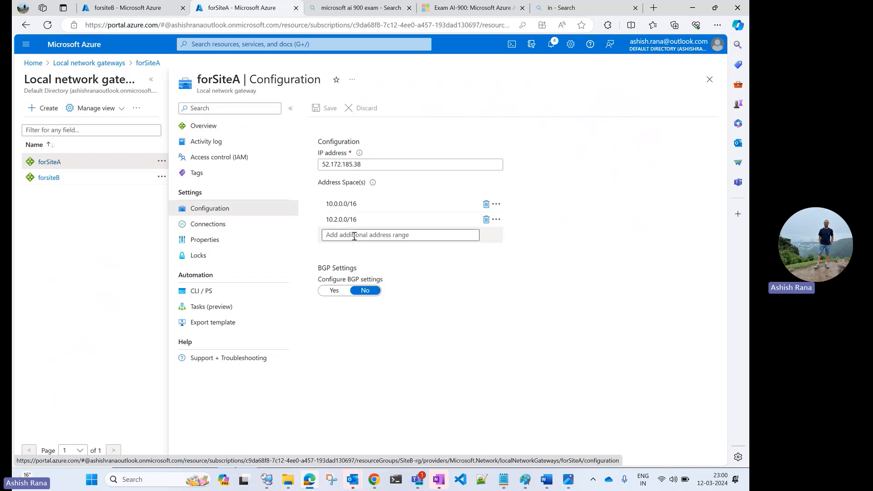
{"action": "left_click", "coordinate": [48, 177]}
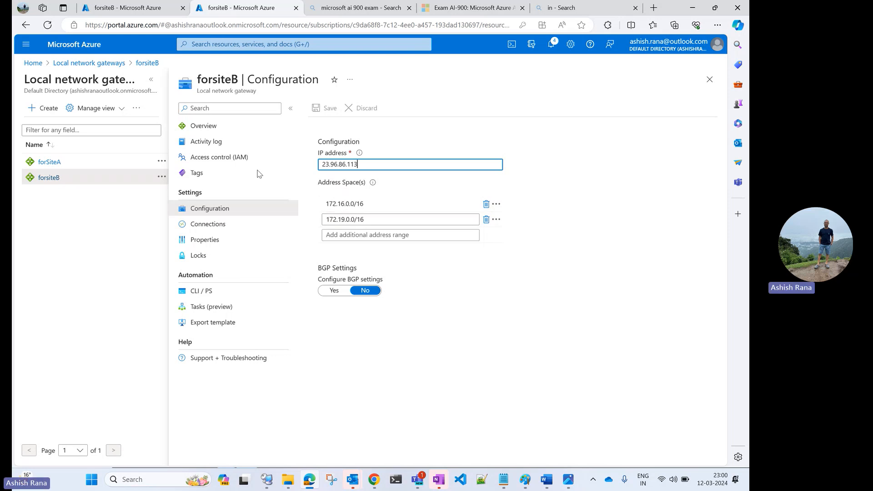
Step: Look through the virtual machines list and open siteb-vm1
{"action": "left_click", "coordinate": [34, 65]}
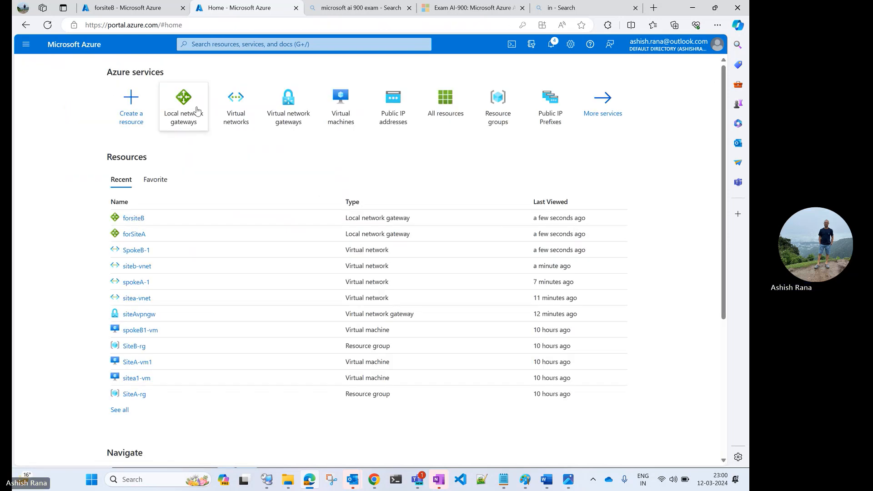
{"action": "left_click", "coordinate": [345, 124]}
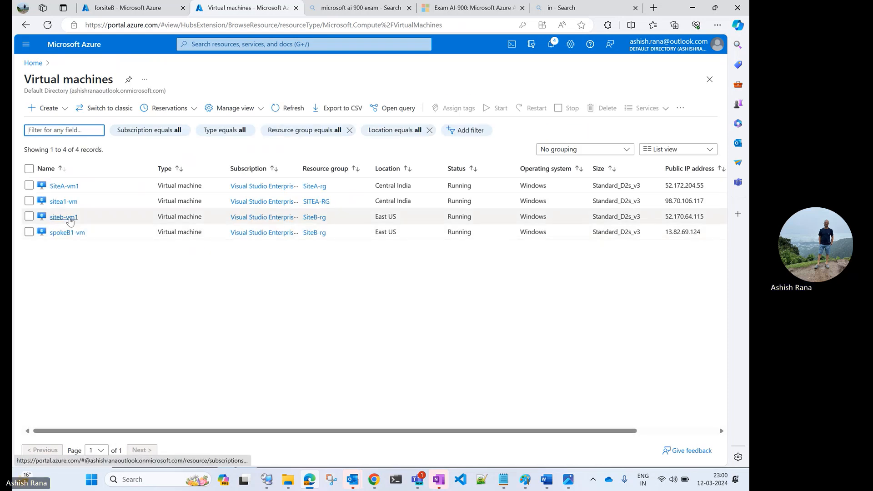
{"action": "left_click", "coordinate": [64, 218]}
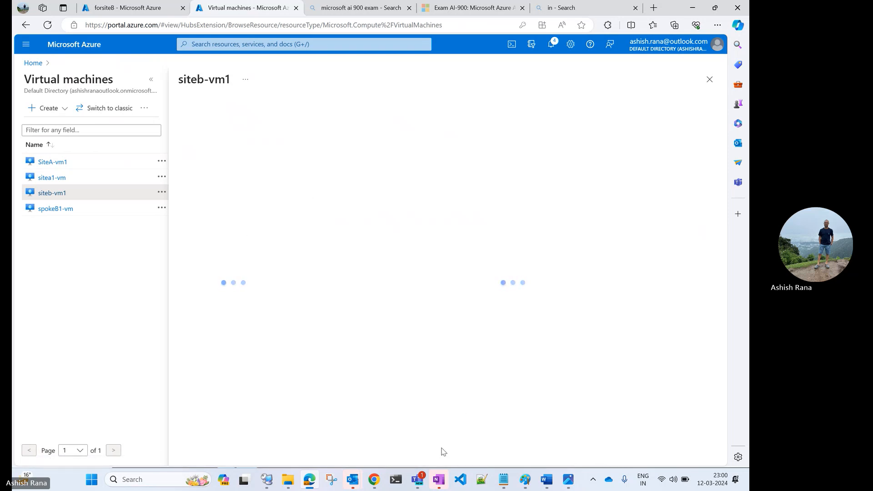
Step: Switch back to Remote Desktop Connection Manager, cancel the stalled ping on SiteB1-vm, and ping 10.2.0.4 again
{"action": "left_click", "coordinate": [267, 479]}
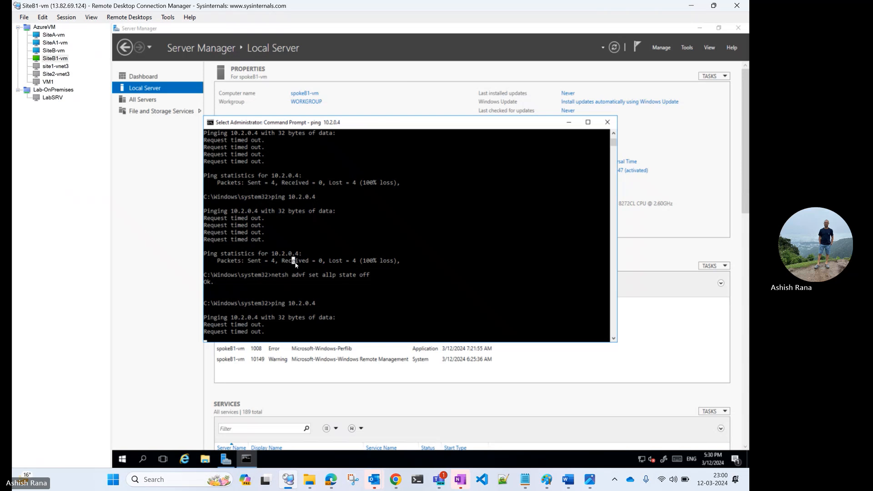
{"action": "right_click", "coordinate": [295, 265]}
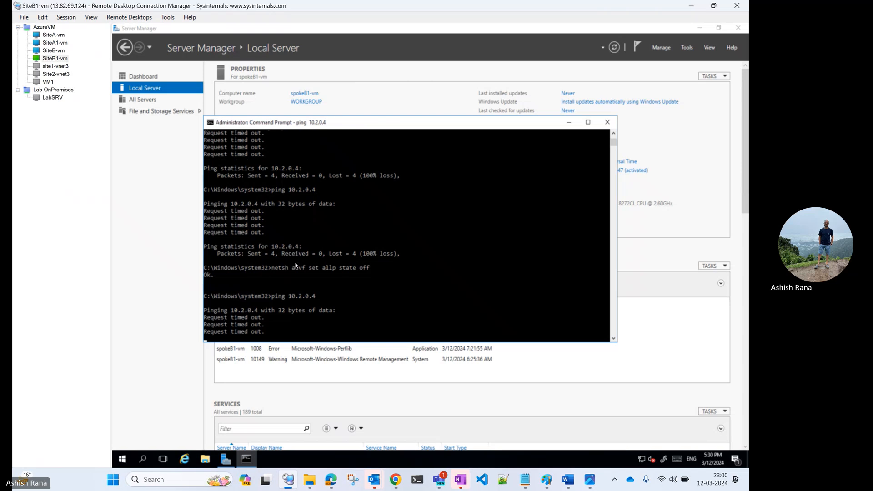
{"action": "key", "text": "ctrl+c"}
{"action": "key", "text": "Return"}
{"action": "key", "text": "Return"}
{"action": "key", "text": "Return"}
{"action": "key", "text": "Up"}
{"action": "key", "text": "Return"}
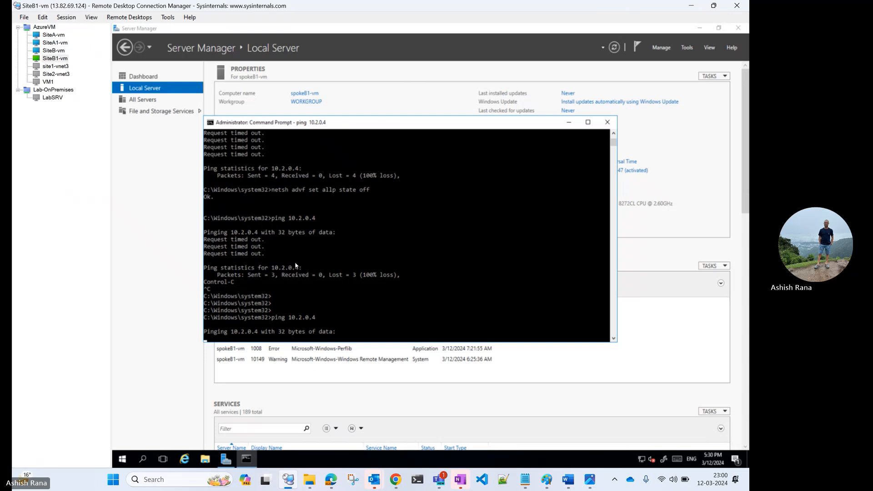
{"action": "left_click", "coordinate": [261, 186]}
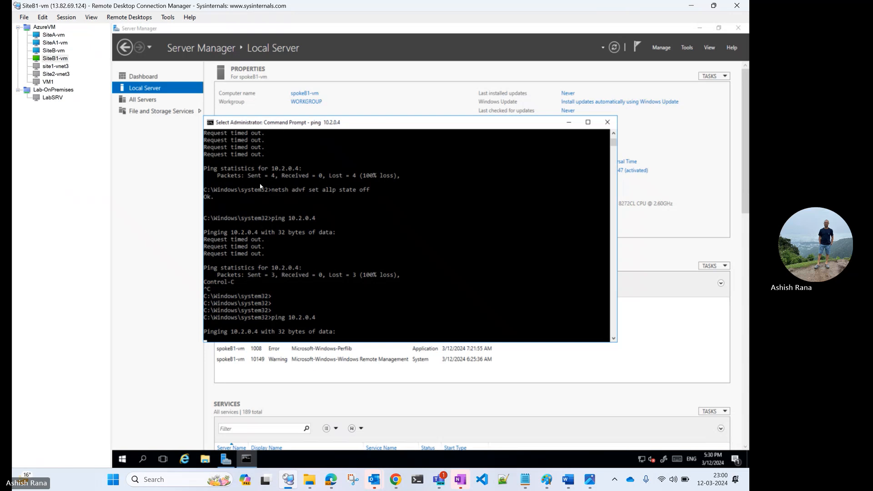
Step: Open the SiteB-vm session, start a ping to 10.2.0.4 in its command prompt, and cancel it
{"action": "left_click", "coordinate": [53, 50]}
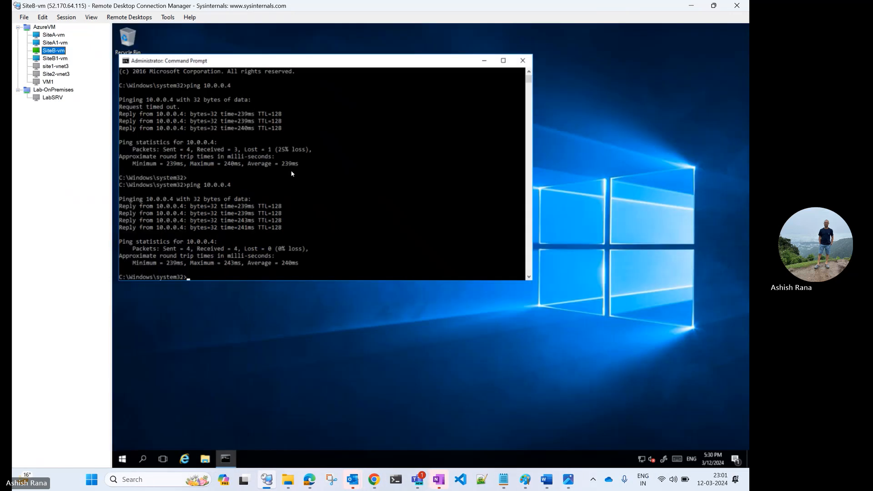
{"action": "left_click", "coordinate": [290, 171]}
{"action": "type", "text": "ping 10.2.0.4"}
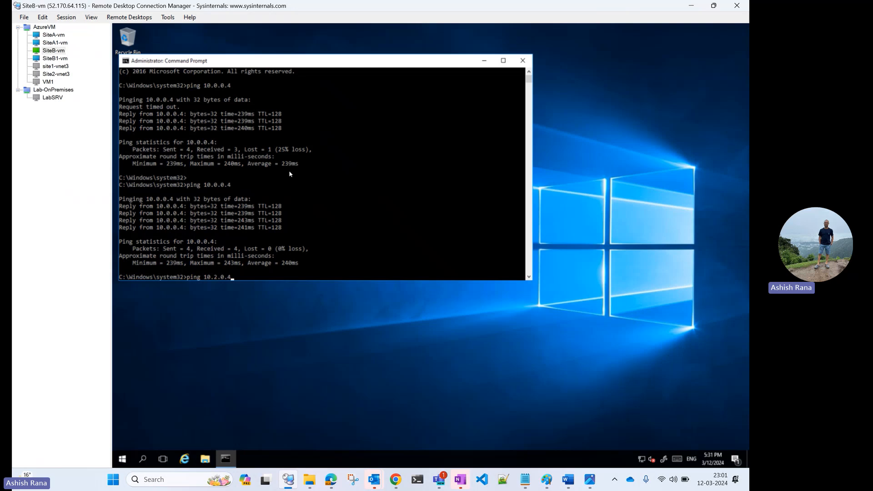
{"action": "key", "text": "Return"}
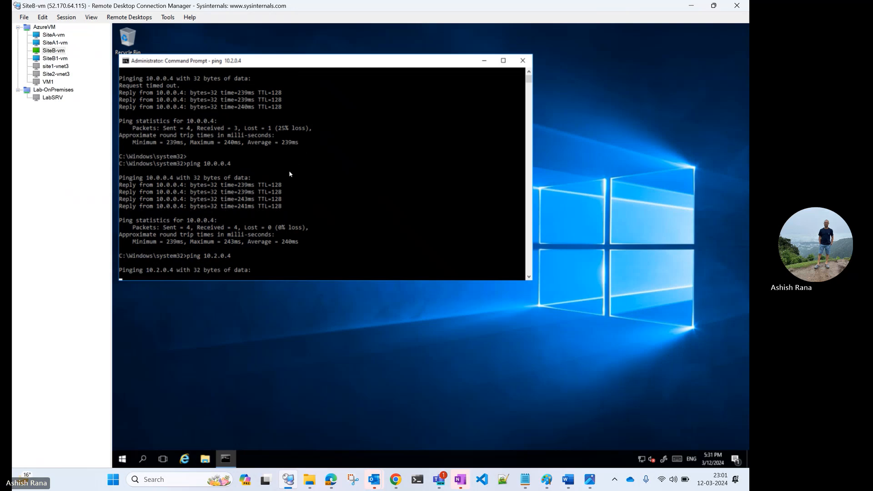
{"action": "key", "text": "ctrl+c"}
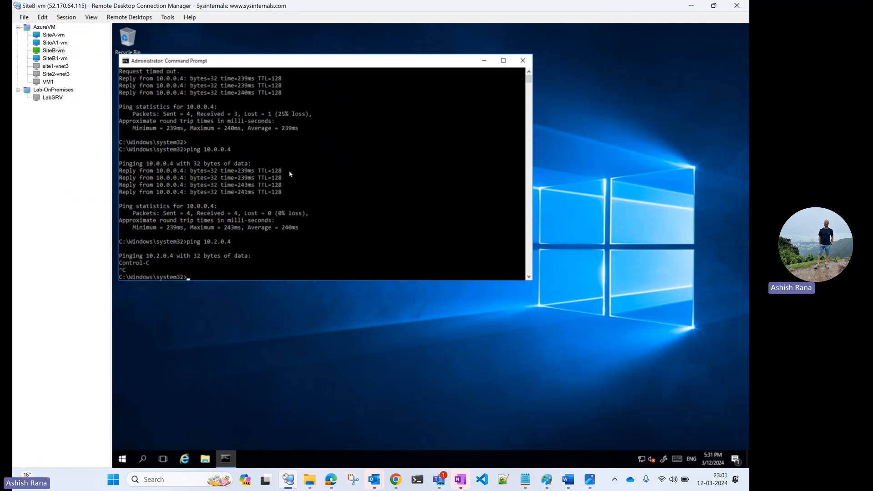
Step: Ping 10.0.0.4 from the SiteB-vm command prompt
{"action": "type", "text": "ping "}
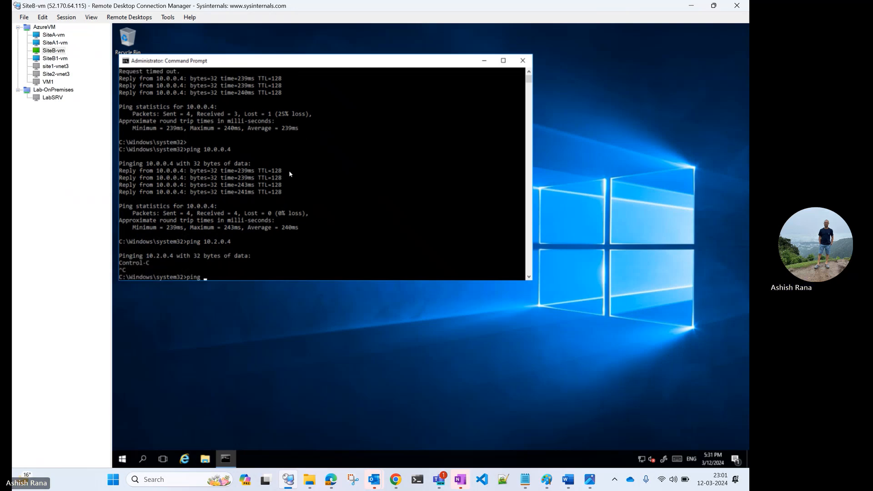
{"action": "type", "text": "100"}
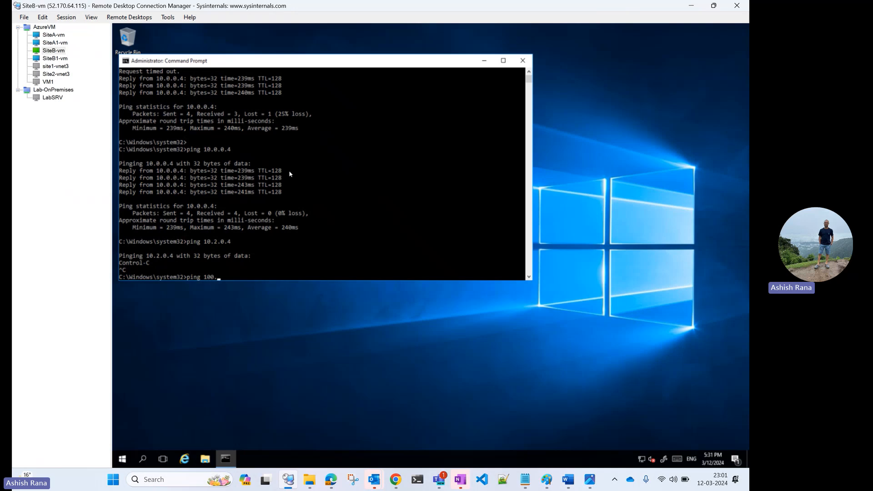
{"action": "key", "text": "BackSpace"}
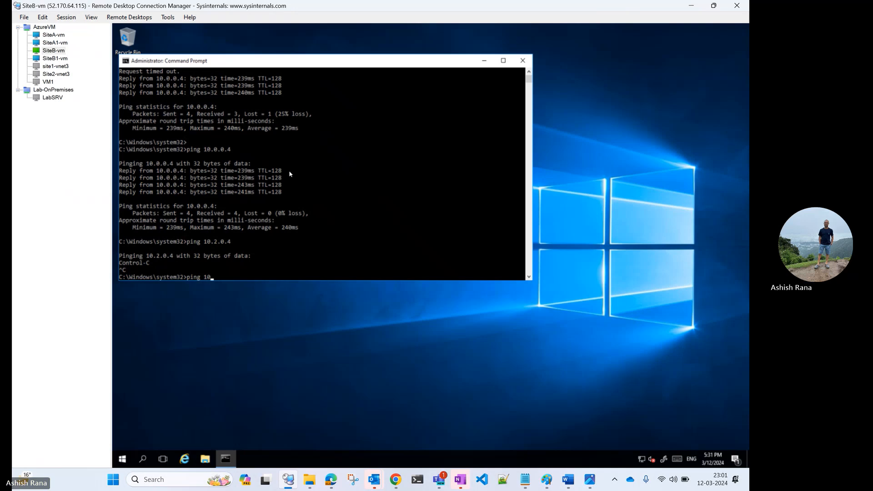
{"action": "type", "text": ".0.0.4"}
{"action": "key", "text": "Return"}
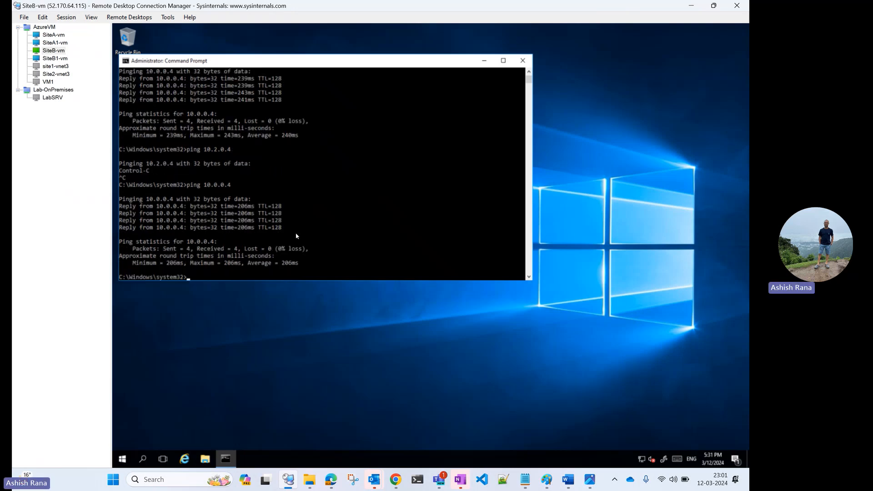
Step: Consult the vpn-connect.jpg network diagram in Photos, then return to Remote Desktop Connection Manager
{"action": "left_click", "coordinate": [548, 480]}
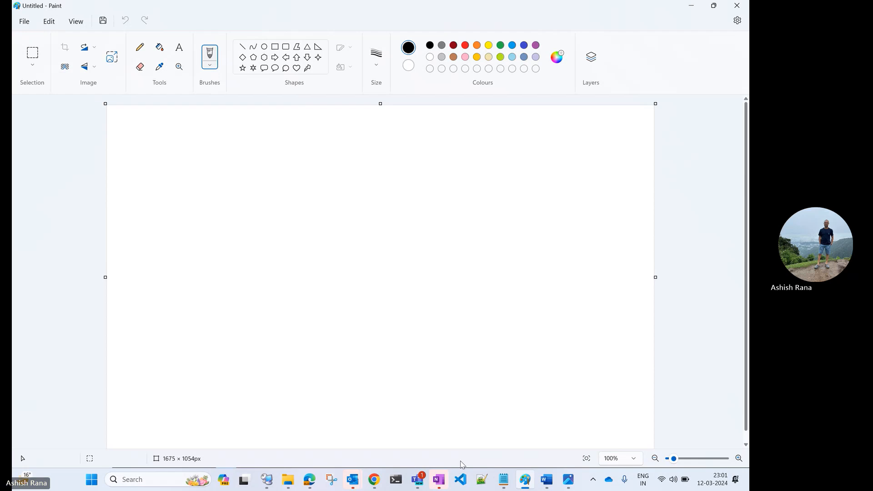
{"action": "left_click", "coordinate": [569, 479]}
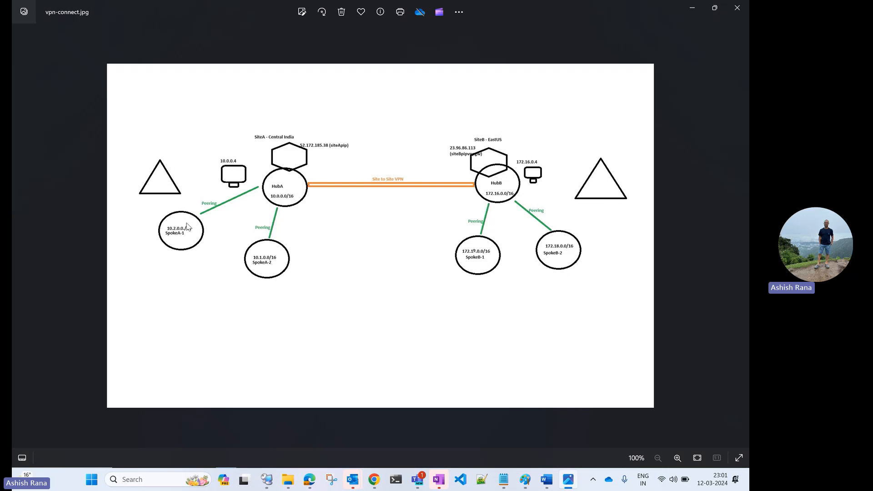
{"action": "left_click", "coordinate": [691, 8]}
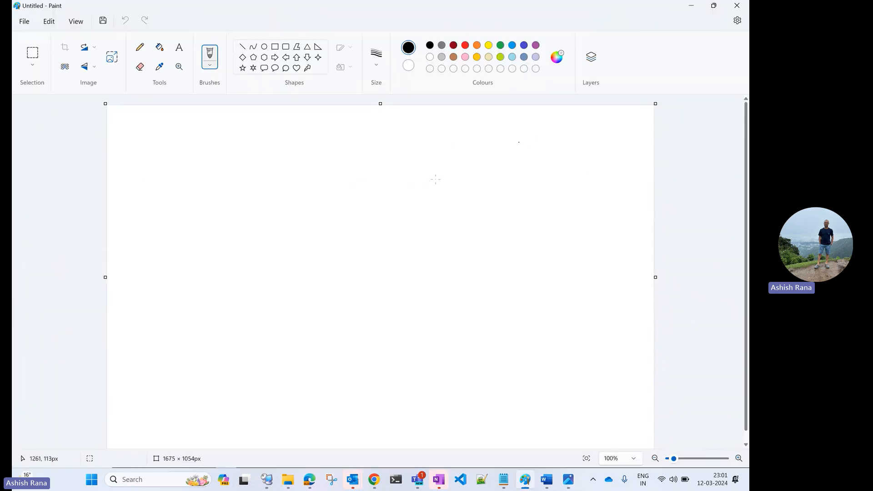
{"action": "left_click", "coordinate": [684, 7]}
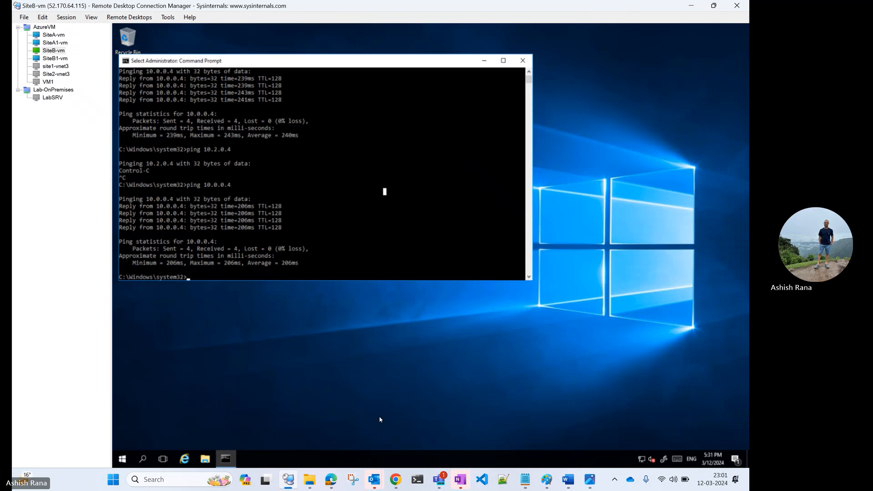
Step: Switch to the Azure portal and check the effective routes of siteb-vm1's network interface for the 10.2.0.0/16 prefix
{"action": "left_click", "coordinate": [331, 479]}
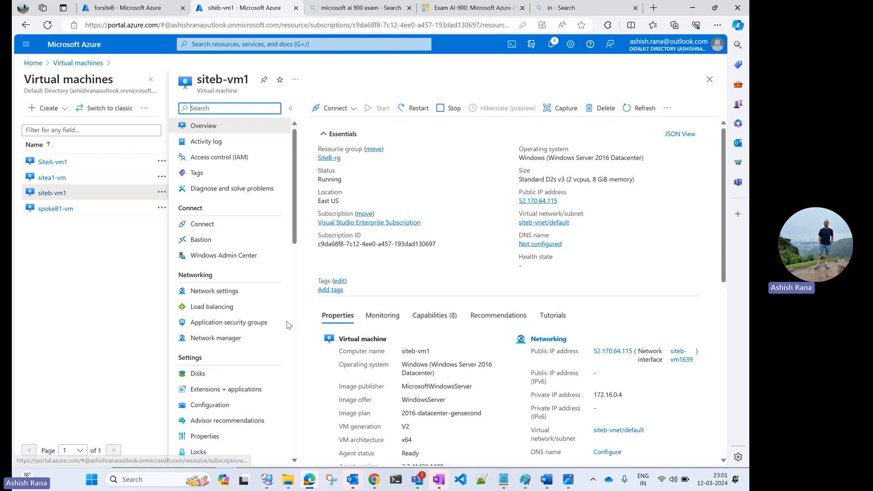
{"action": "left_click", "coordinate": [235, 294]}
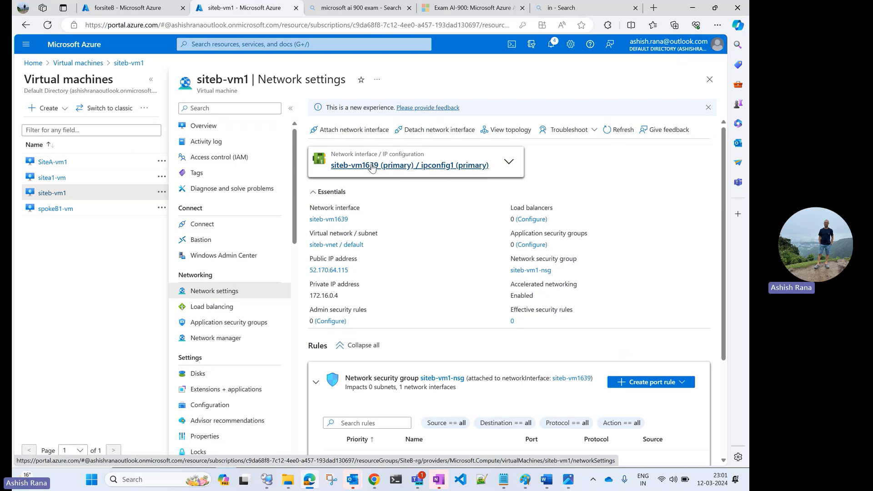
{"action": "left_click", "coordinate": [372, 165]}
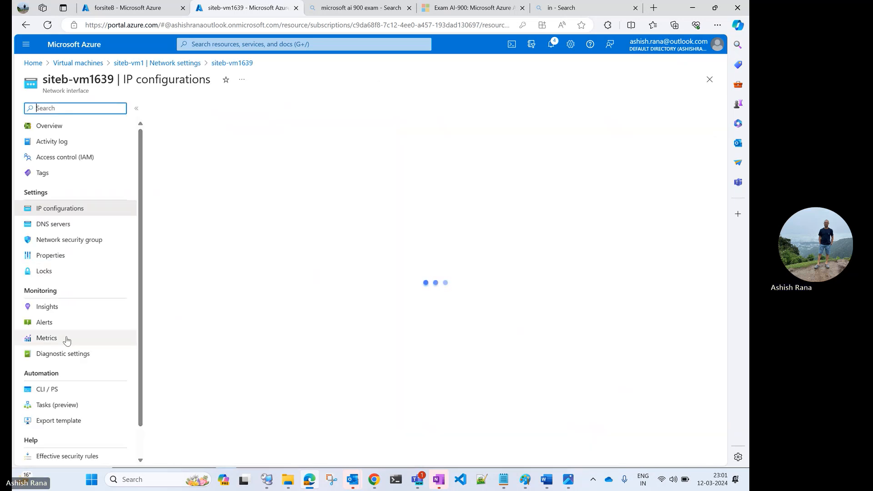
{"action": "scroll", "coordinate": [67, 340], "scroll_direction": "down", "scroll_amount": 1}
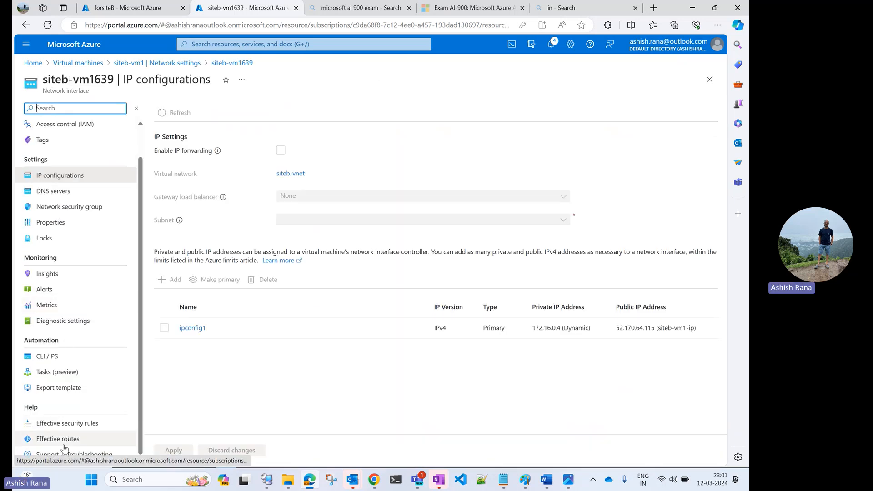
{"action": "left_click", "coordinate": [64, 443]}
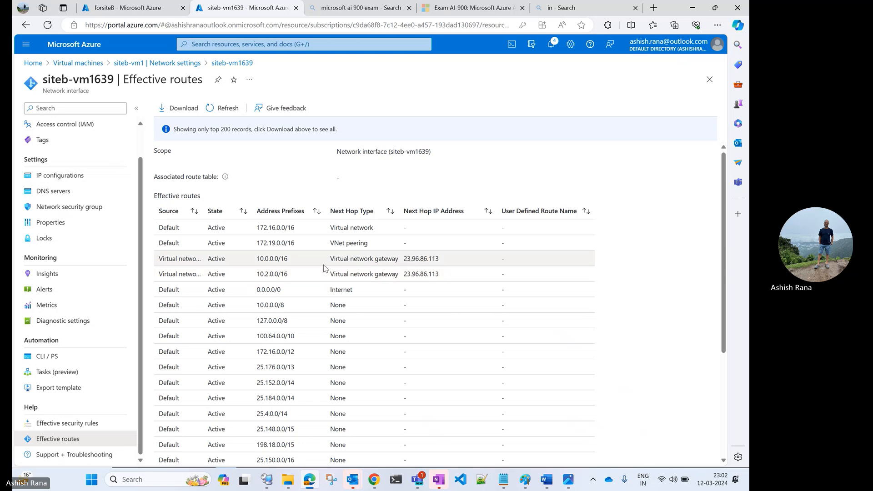
{"action": "double_click", "coordinate": [272, 271]}
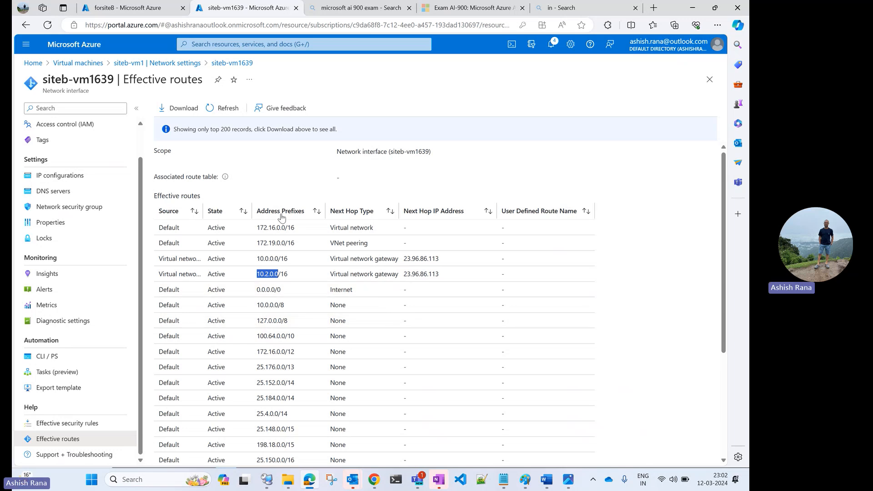
Step: Switch to Remote Desktop Connection Manager and turn off the firewall on SiteA-vm with "netsh advf set allp state off"
{"action": "left_click", "coordinate": [267, 478]}
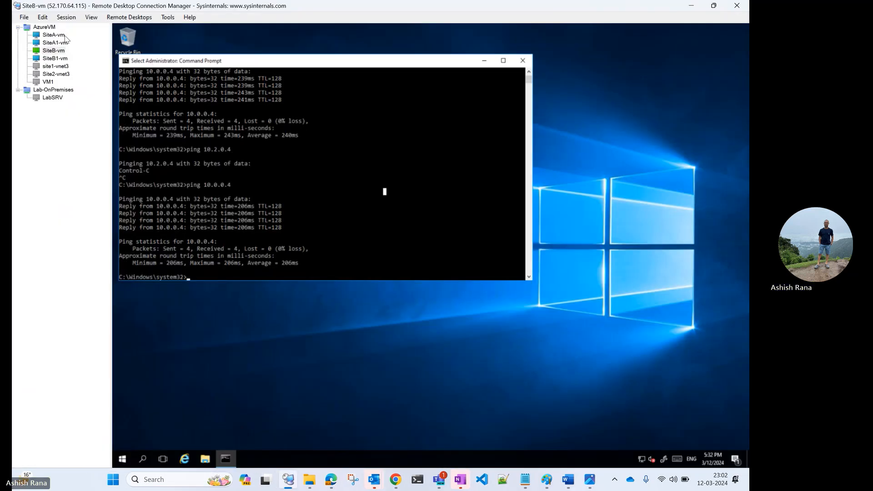
{"action": "left_click", "coordinate": [60, 37]}
{"action": "left_click", "coordinate": [258, 173]}
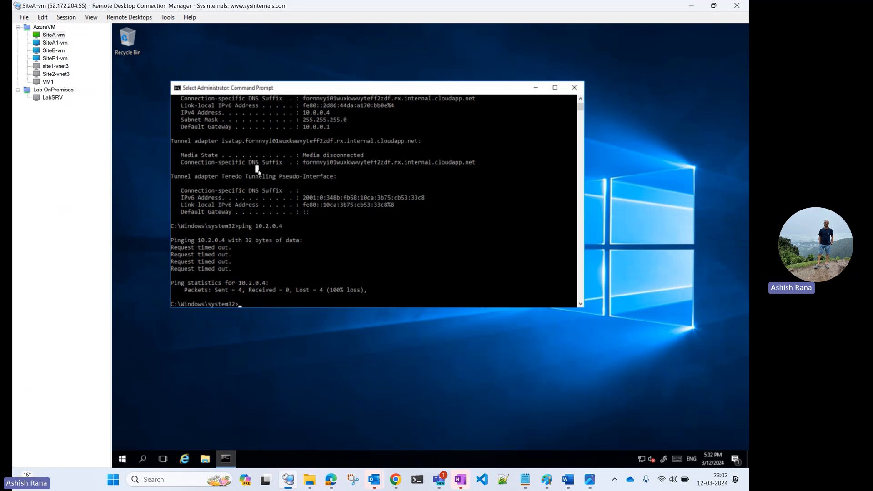
{"action": "type", "text": "netsh ad"}
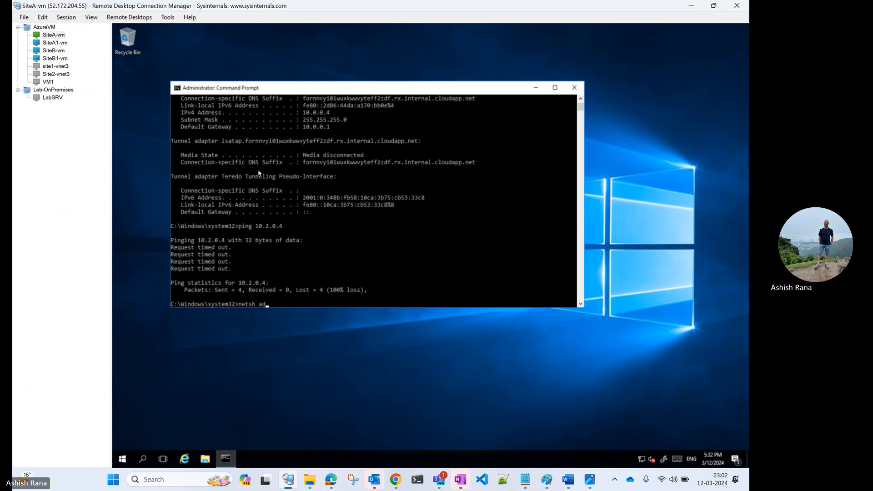
{"action": "type", "text": "allp stae"}
{"action": "type", "text": "e off"}
{"action": "key", "text": "Return"}
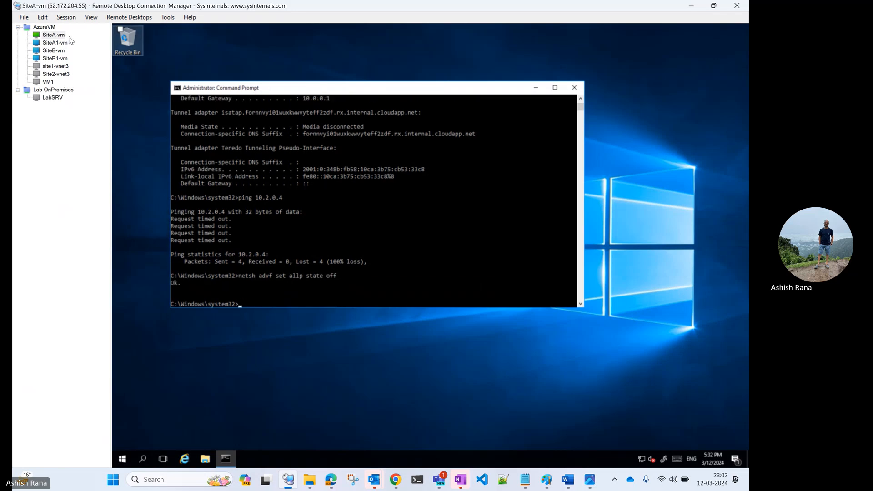
Step: Open the SiteA1-vm session and turn off its firewall profiles with "netsh advf set allp state off"
{"action": "left_click", "coordinate": [55, 44]}
{"action": "left_click", "coordinate": [273, 169]}
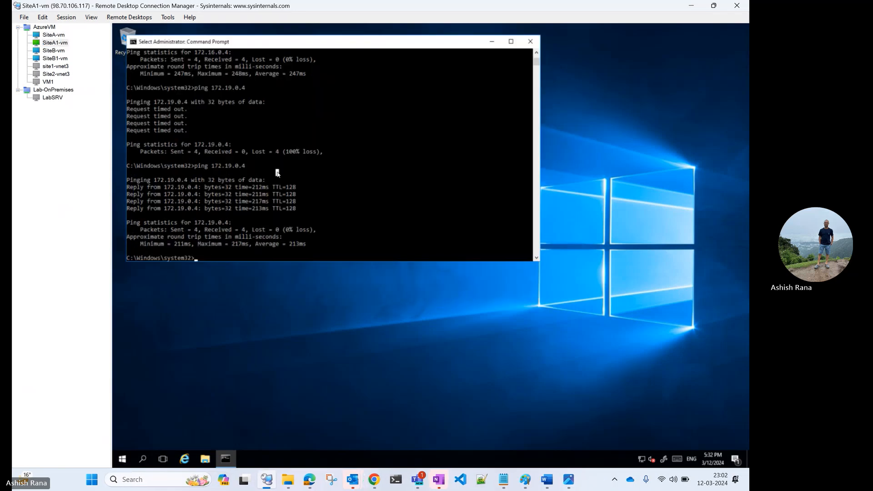
{"action": "type", "text": "netsh ad"}
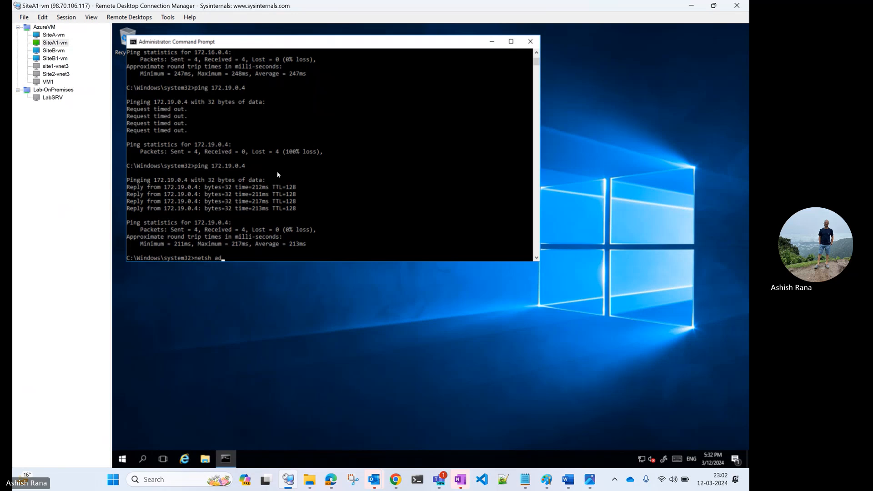
{"action": "type", "text": "vf set allp staet off"}
{"action": "key", "text": "BackSpace"}
{"action": "key", "text": "BackSpace"}
{"action": "type", "text": "off"}
{"action": "key", "text": "Return"}
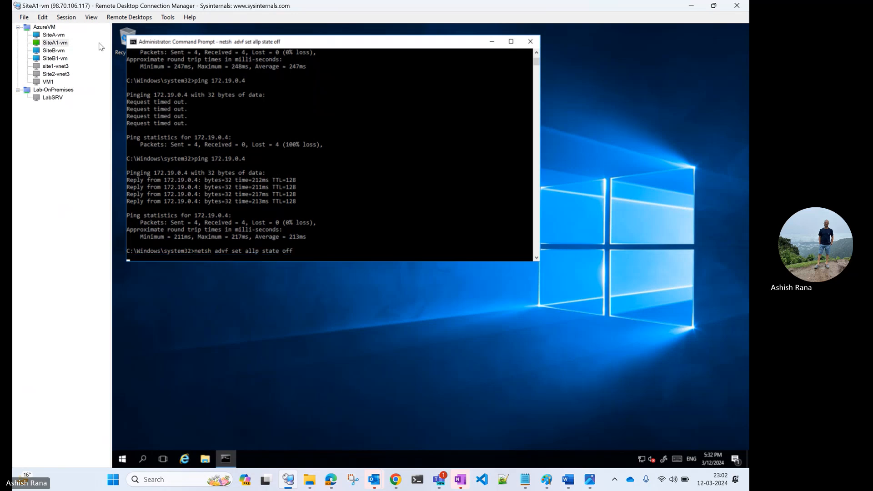
Step: Return to the SiteB1-vm session, cancel the stalled ping, and ping 10.2.0.4 again
{"action": "left_click", "coordinate": [56, 58]}
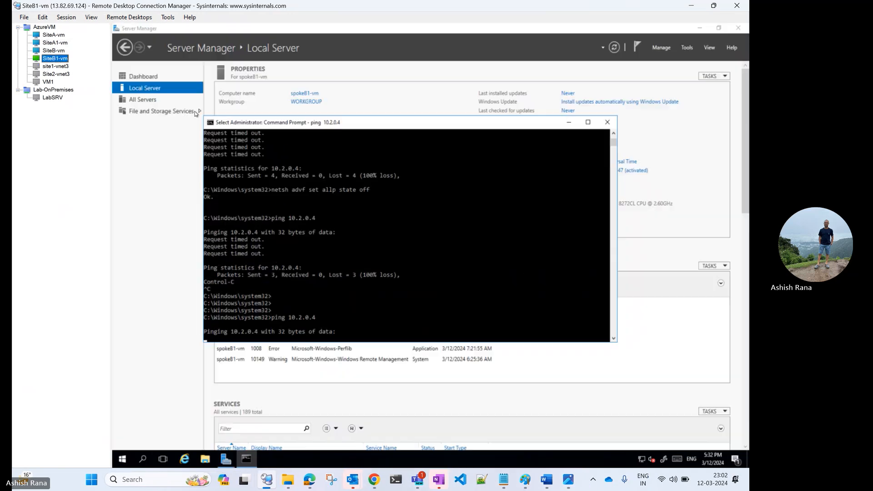
{"action": "left_click", "coordinate": [307, 210]}
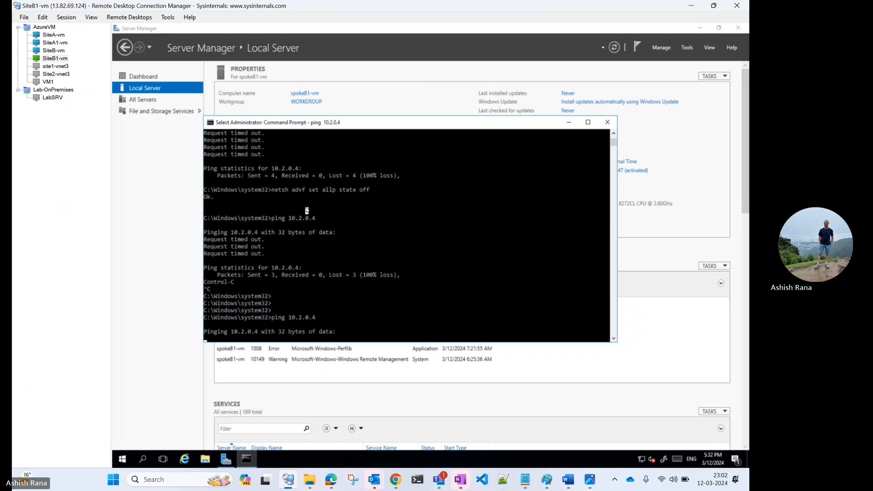
{"action": "key", "text": "Escape"}
{"action": "key", "text": "ctrl+c"}
{"action": "key", "text": "Return"}
{"action": "key", "text": "Return"}
{"action": "key", "text": "Return"}
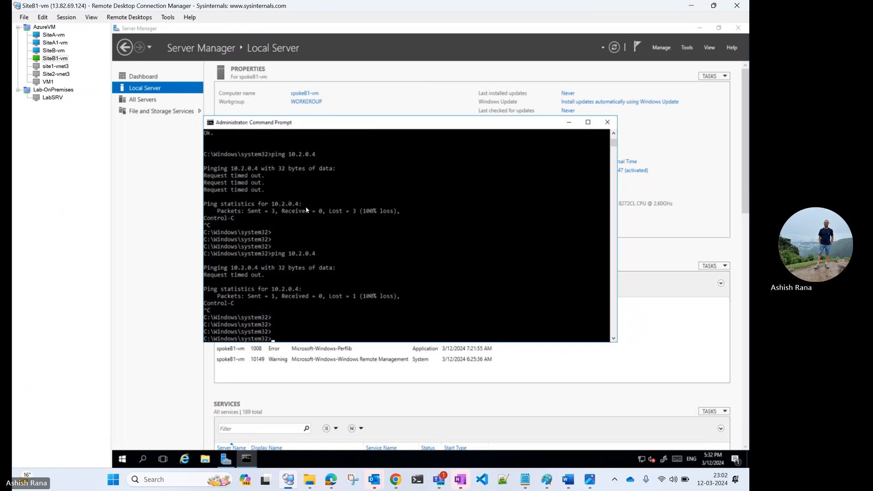
{"action": "key", "text": "Up"}
{"action": "key", "text": "Return"}
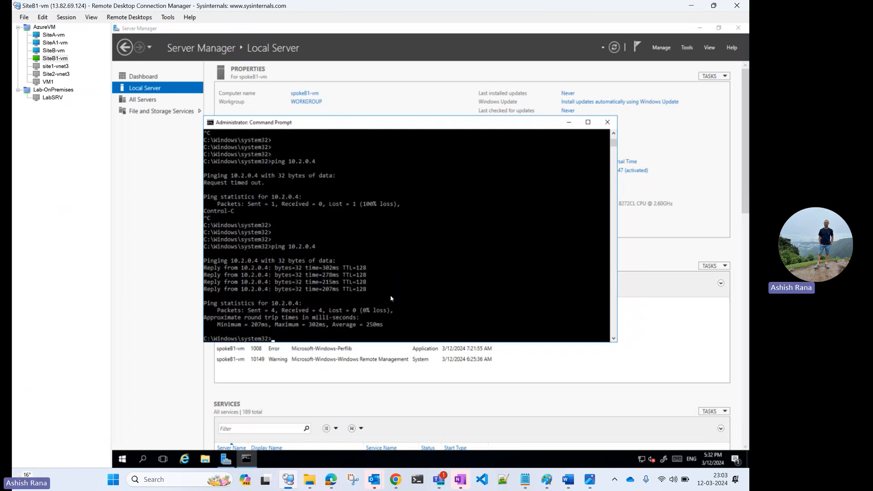
Step: Ping 10.0.0.4 from the SiteB1-vm command prompt
{"action": "type", "text": "ping 10.0.0.4"}
{"action": "key", "text": "Return"}
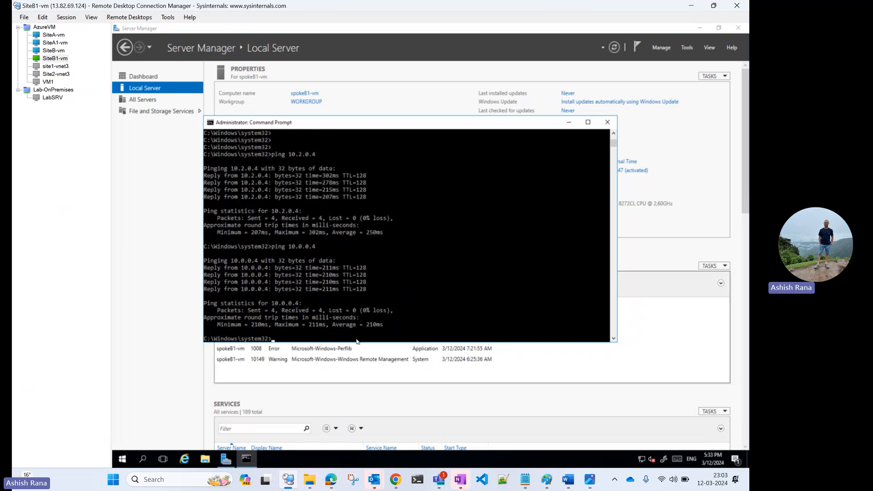
{"action": "left_click", "coordinate": [545, 480]}
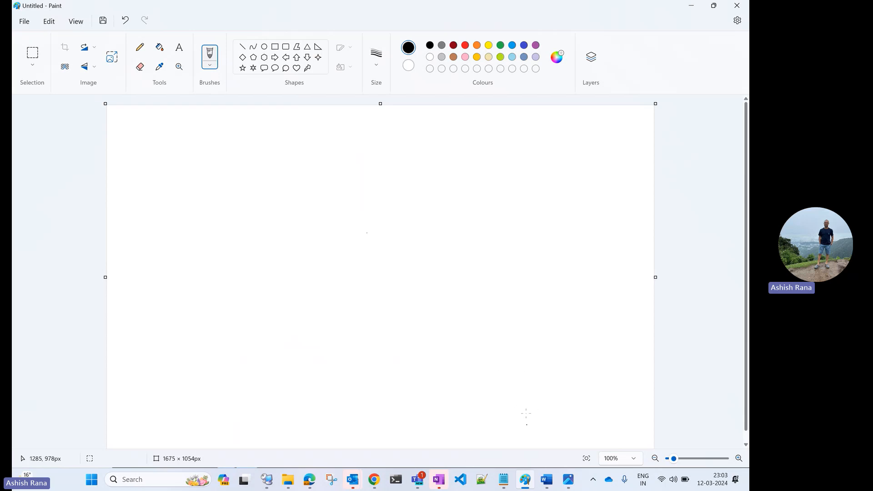
{"action": "left_click", "coordinate": [691, 8]}
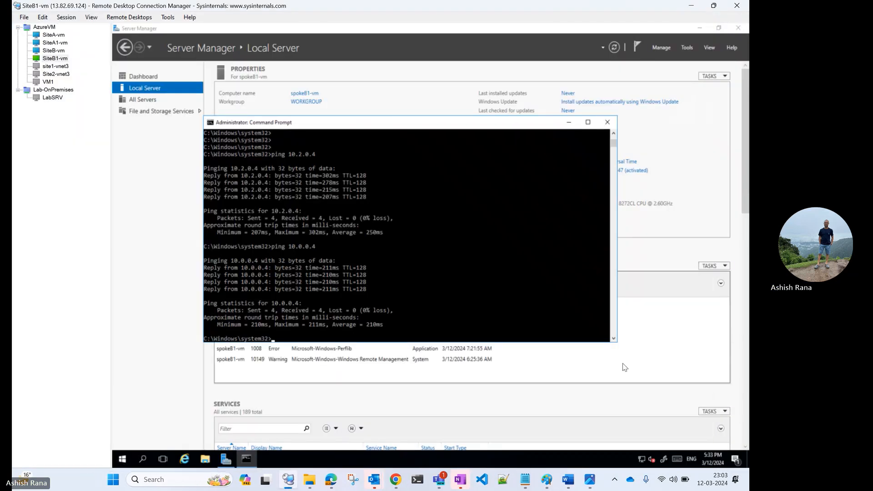